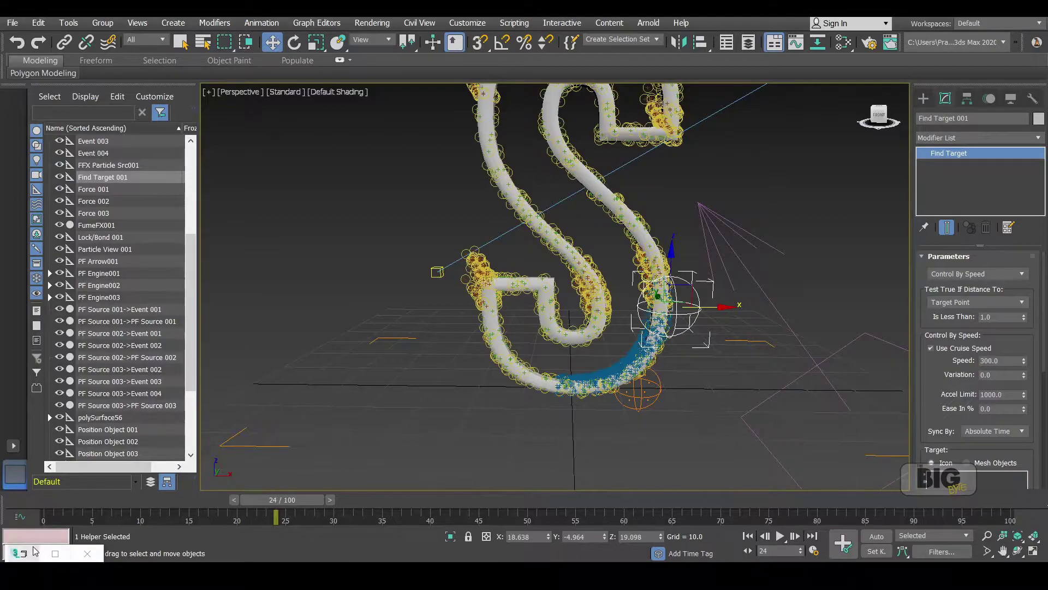
Step: Open the particle flow graph and set the Birth 003 particle amount in Event 003 to 5000
{"action": "left_click", "coordinate": [21, 553]}
{"action": "left_click", "coordinate": [172, 232]}
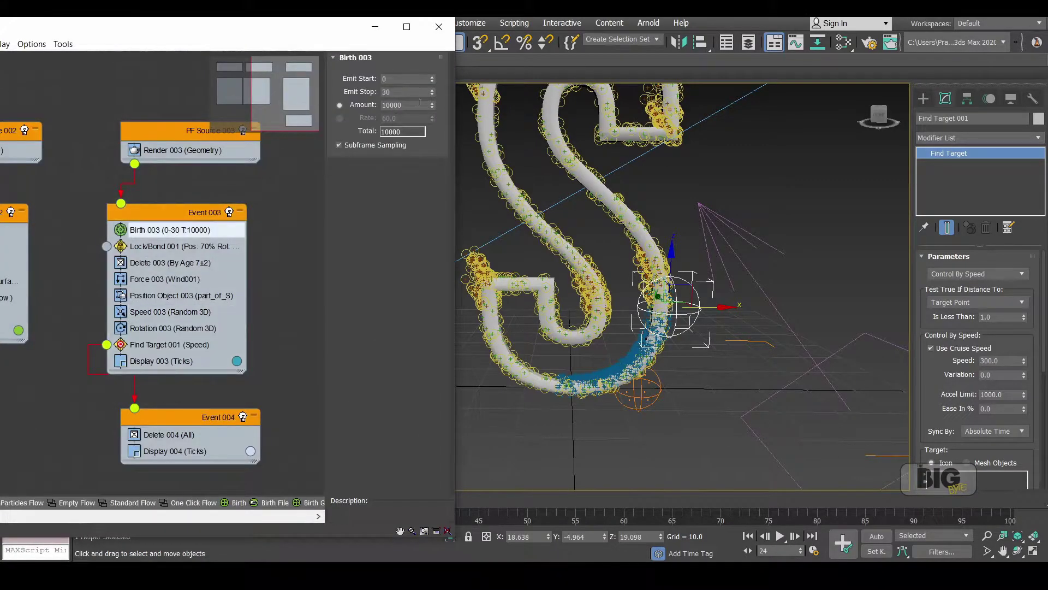
{"action": "left_click_drag", "start_coordinate": [418, 107], "coordinate": [378, 107]}
{"action": "type", "text": "500"}
{"action": "key", "text": "Return"}
{"action": "type", "text": "5000"}
{"action": "key", "text": "Return"}
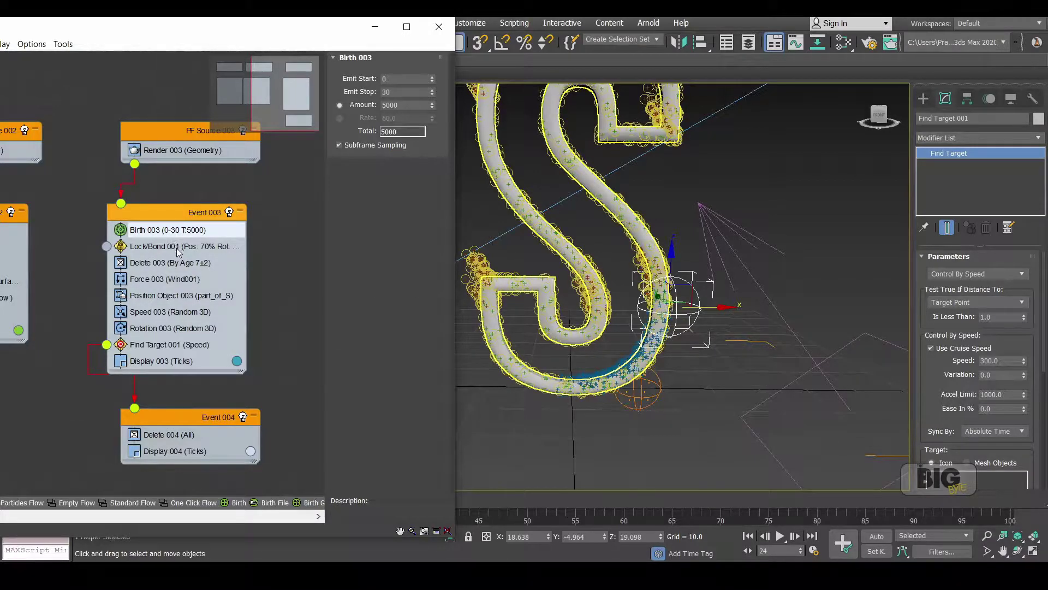
Step: Turn off the Force 003 wind operator in Event 003
{"action": "left_click", "coordinate": [171, 282]}
{"action": "right_click", "coordinate": [171, 281]}
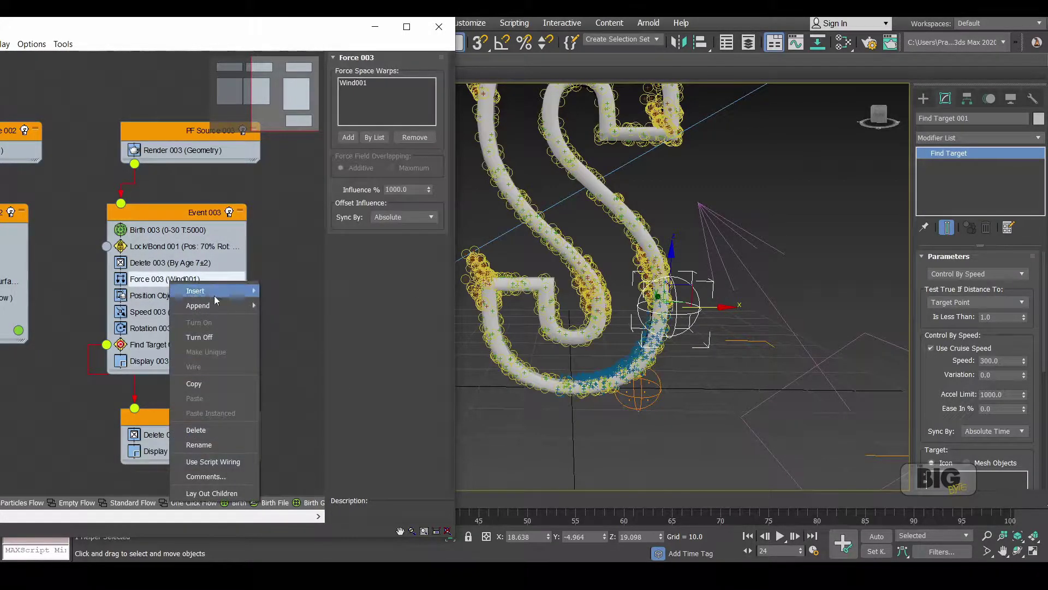
{"action": "left_click", "coordinate": [217, 335]}
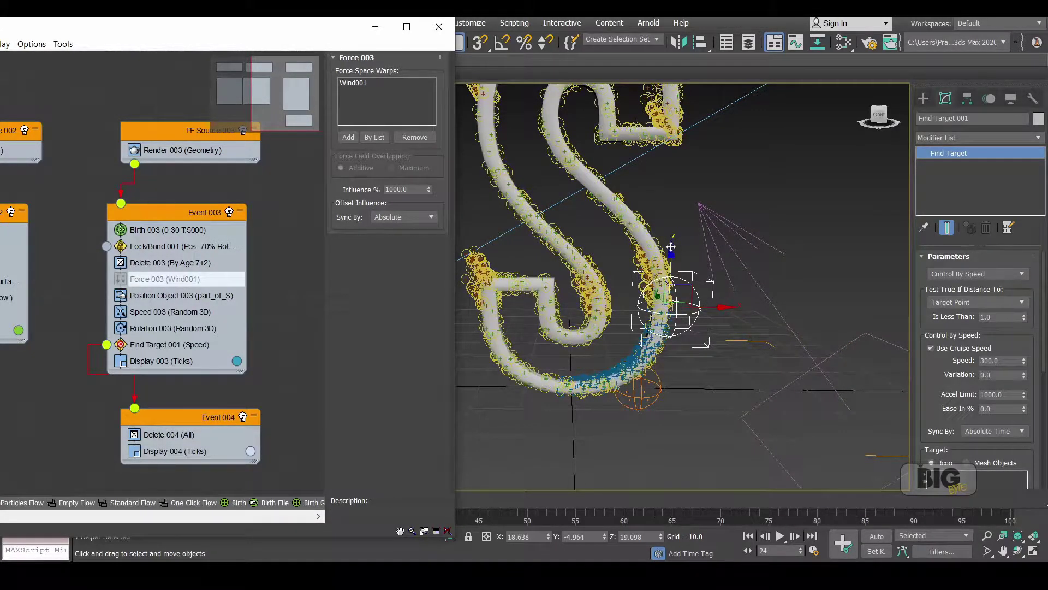
Step: Move the Find Target 001 icon to the inner upper curve of the S, at about X -4.3 and Z 51.2
{"action": "left_click_drag", "start_coordinate": [670, 249], "coordinate": [601, 140]}
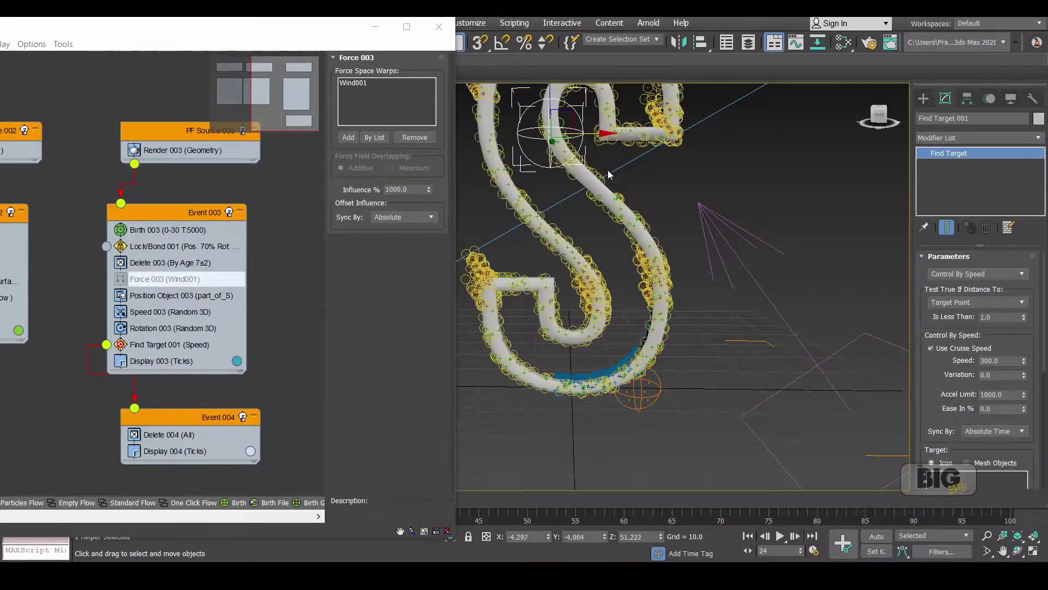
{"action": "middle_click_drag", "start_coordinate": [622, 234], "coordinate": [727, 322], "text": "alt"}
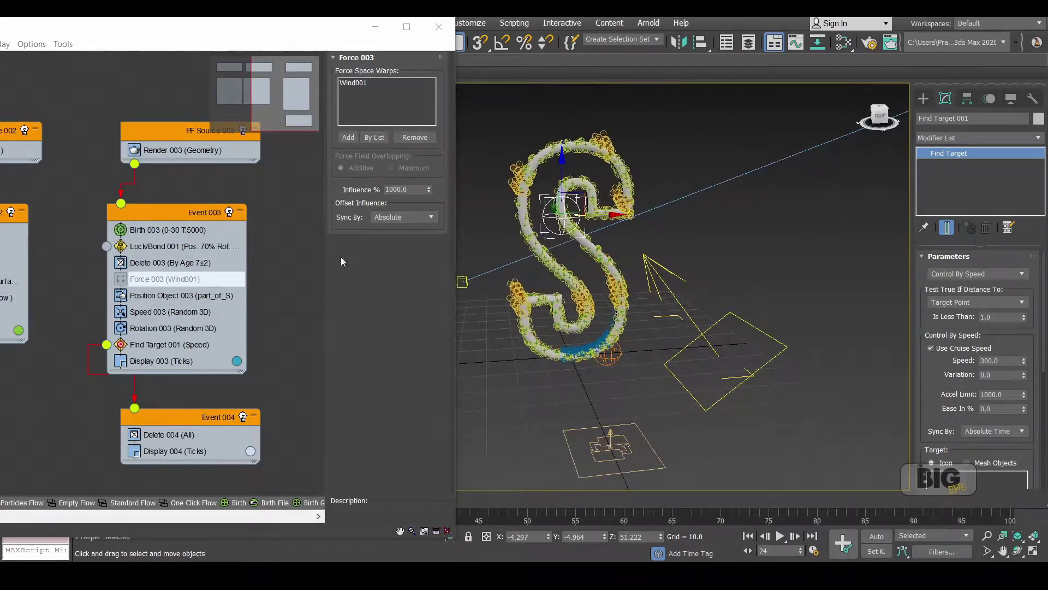
Step: Set the position force of Lock/Bond 001 in Event 003 to 50%
{"action": "left_click", "coordinate": [193, 316]}
{"action": "left_click", "coordinate": [181, 295]}
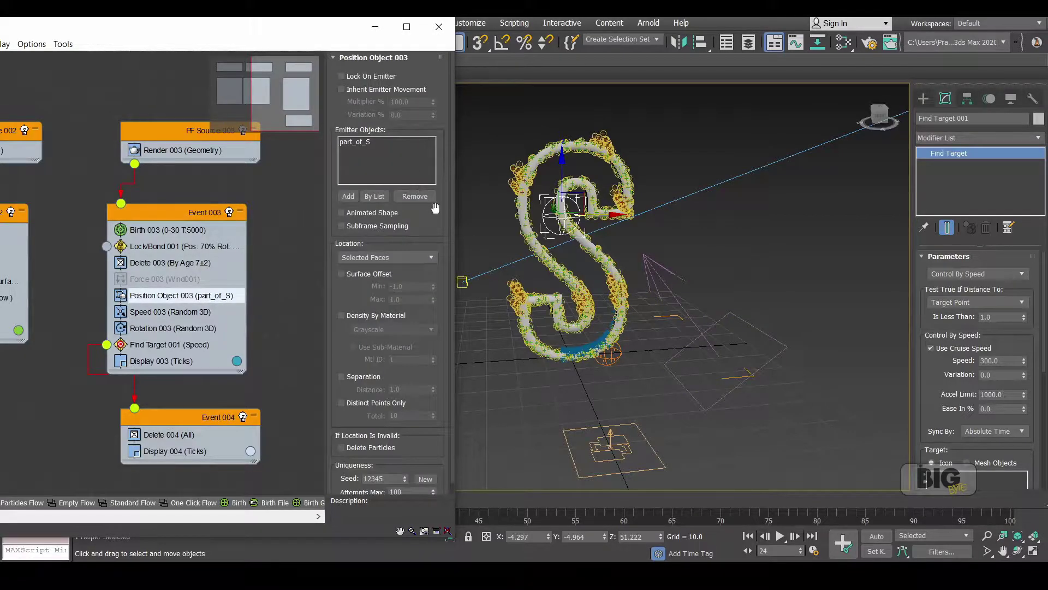
{"action": "left_click", "coordinate": [180, 247]}
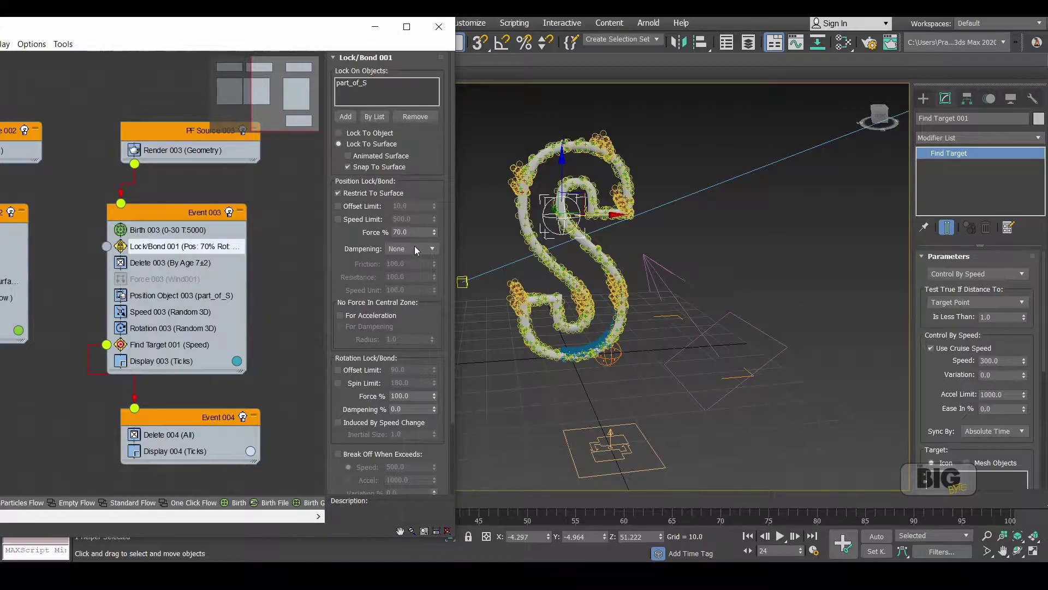
{"action": "double_click", "coordinate": [398, 231]}
{"action": "type", "text": "10"}
{"action": "key", "text": "Return"}
{"action": "type", "text": "0"}
{"action": "key", "text": "Return"}
{"action": "type", "text": "10"}
{"action": "key", "text": "Return"}
Step: Try a speed of 1000 in the Speed 003 operator and check the particles around the S
{"action": "left_click", "coordinate": [181, 312]}
{"action": "double_click", "coordinate": [393, 74]}
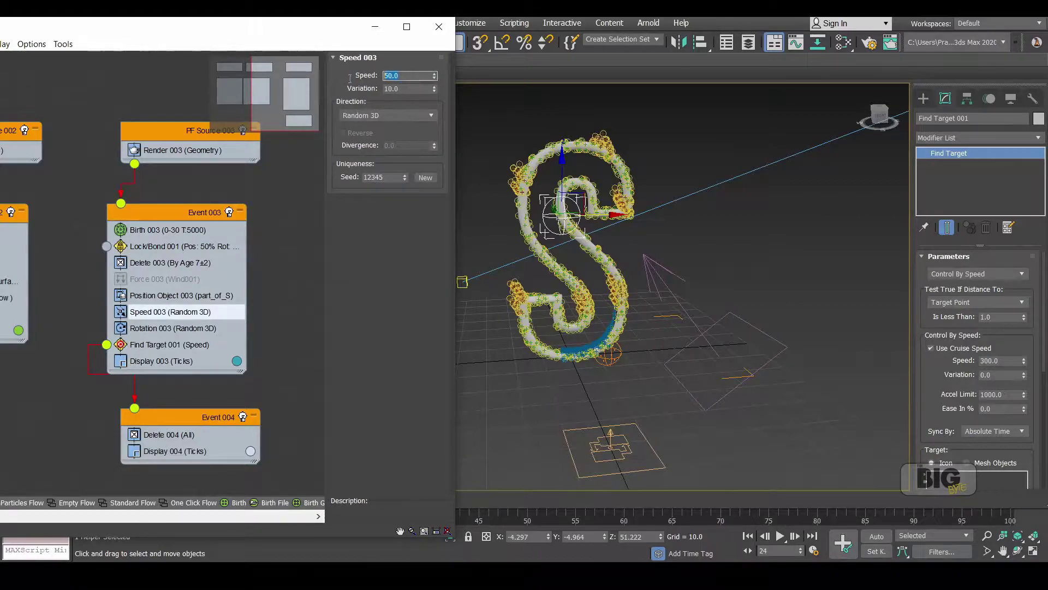
{"action": "type", "text": "1000"}
{"action": "key", "text": "Return"}
{"action": "type", "text": "1000"}
{"action": "key", "text": "Return"}
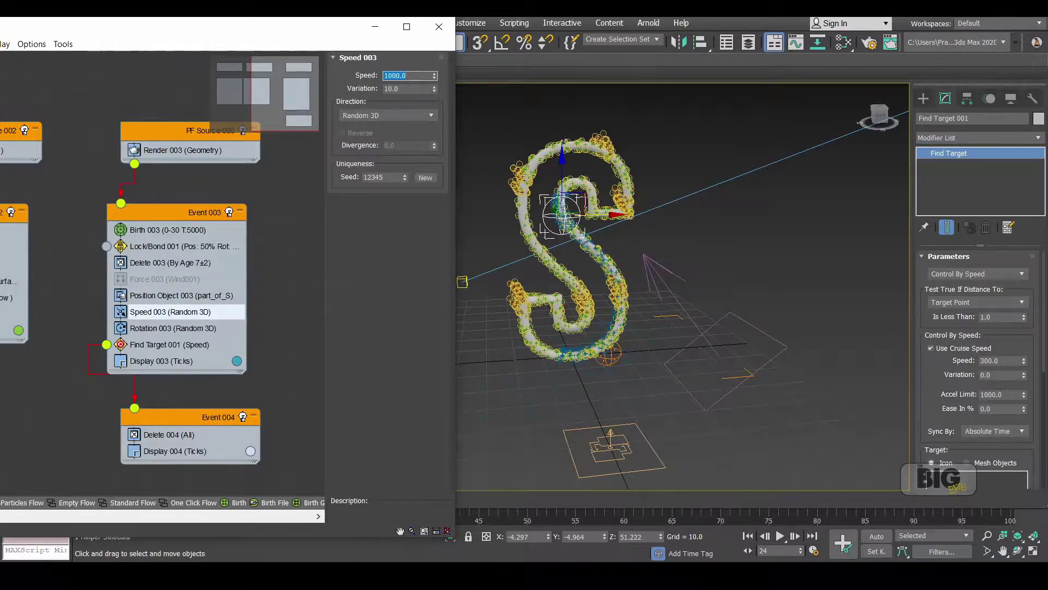
{"action": "middle_click_drag", "start_coordinate": [785, 145], "coordinate": [748, 227], "text": "alt"}
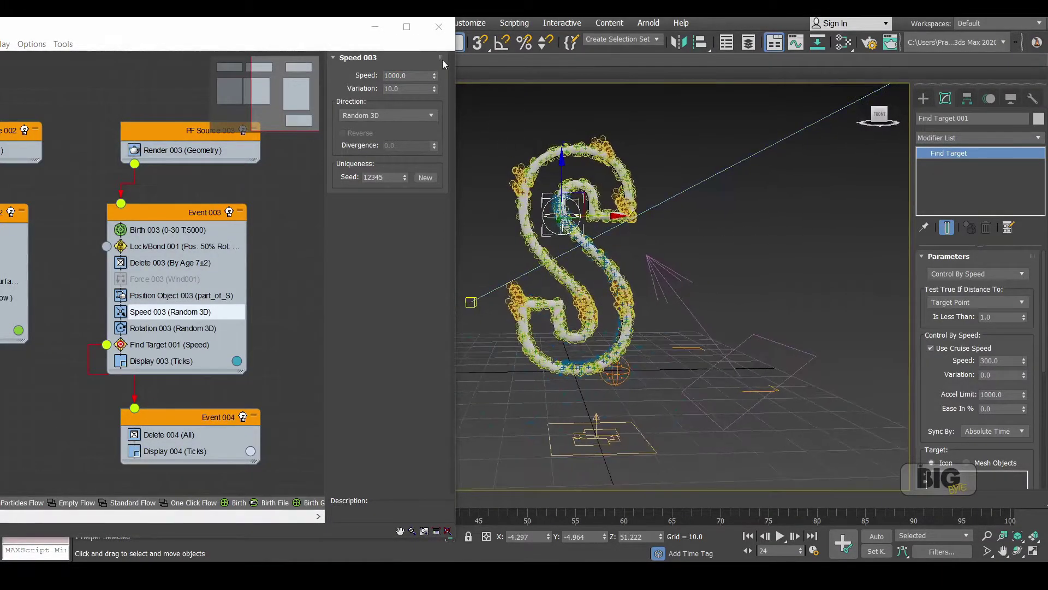
Step: Test Speed 003 at 500 and 200, and settle on a speed of 400
{"action": "double_click", "coordinate": [410, 75]}
{"action": "type", "text": "500"}
{"action": "key", "text": "Return"}
{"action": "type", "text": "200"}
{"action": "key", "text": "Return"}
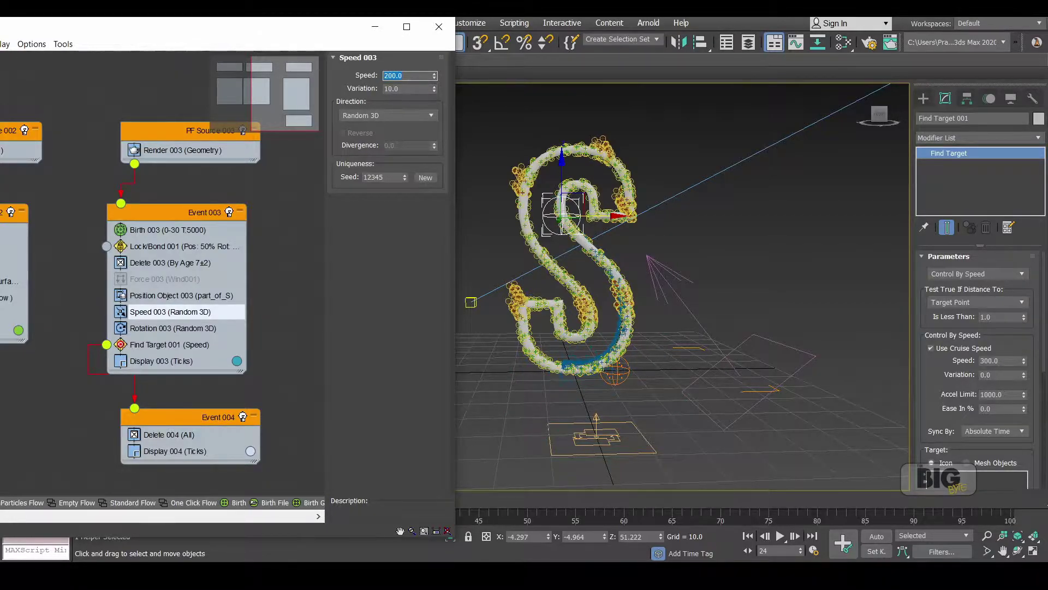
{"action": "type", "text": "400"}
{"action": "key", "text": "Return"}
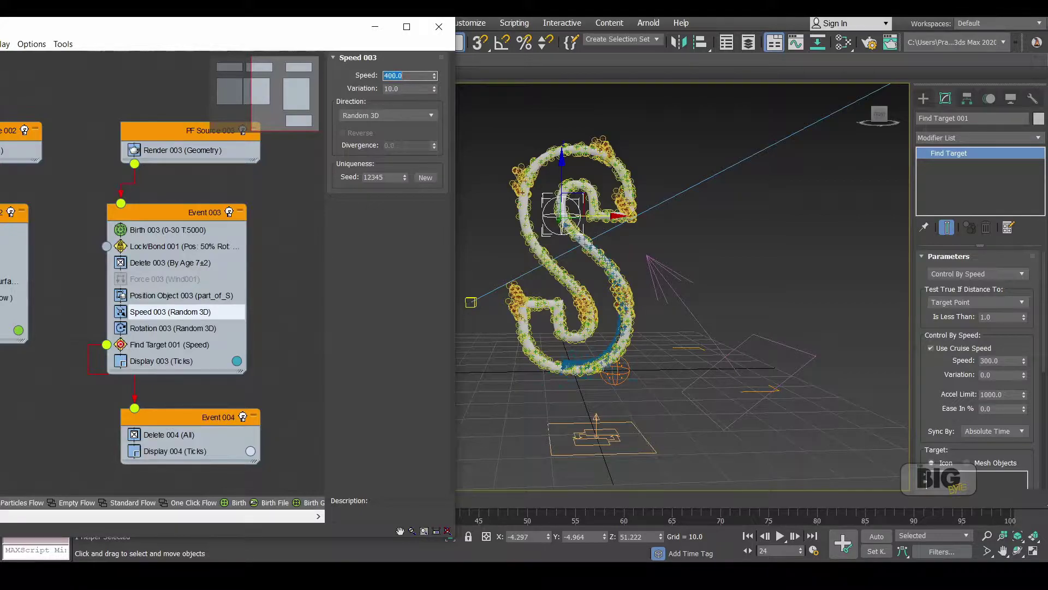
{"action": "middle_click_drag", "start_coordinate": [466, 183], "coordinate": [586, 387], "text": "alt"}
{"action": "middle_click_drag", "start_coordinate": [532, 297], "coordinate": [562, 363], "text": "alt"}
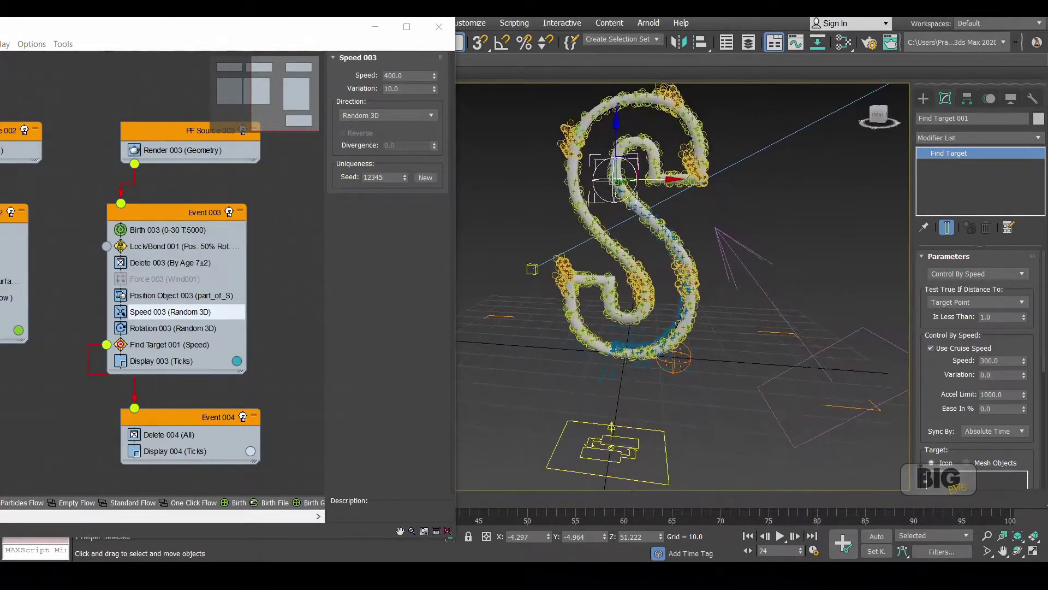
Step: Test Lock/Bond 001 position force values of 70, 89, 99 and 100%, and return it to 70%
{"action": "left_click", "coordinate": [223, 248]}
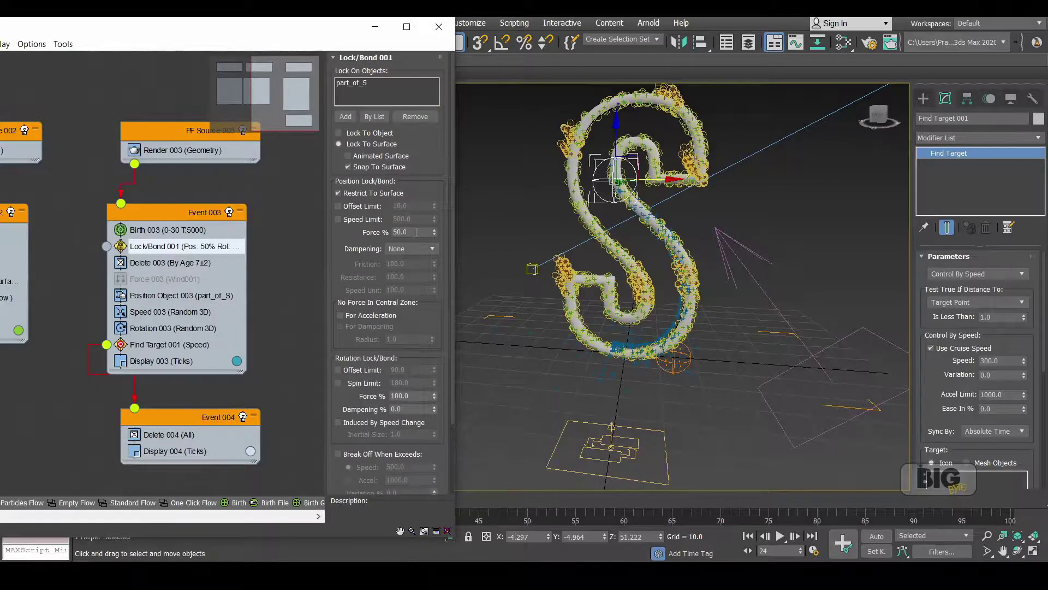
{"action": "type", "text": "70"}
{"action": "key", "text": "Return"}
{"action": "type", "text": "89"}
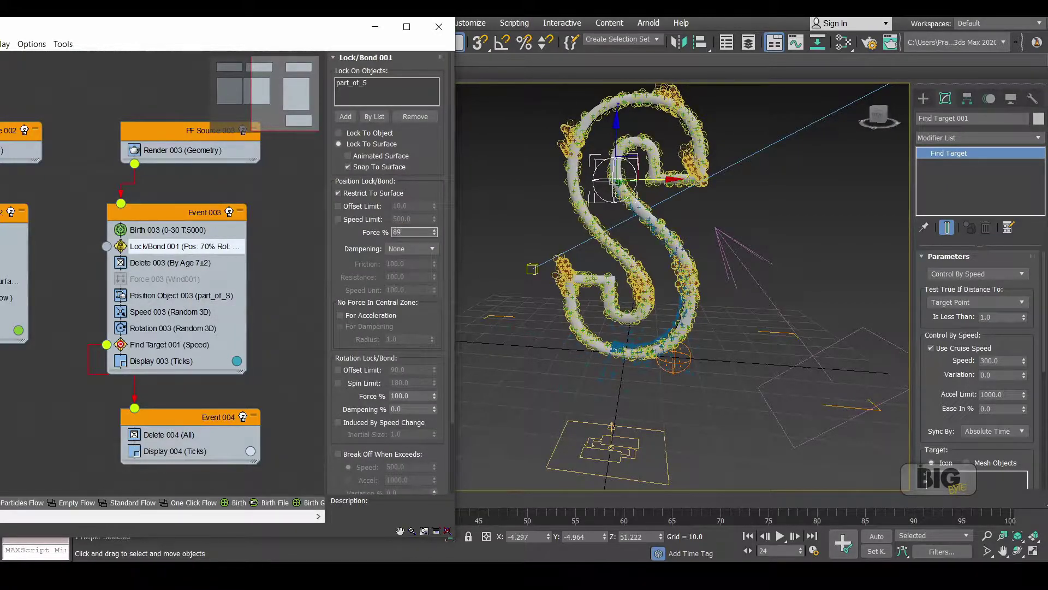
{"action": "key", "text": "Return"}
{"action": "type", "text": "99"}
{"action": "key", "text": "Return"}
{"action": "type", "text": "100"}
{"action": "key", "text": "Return"}
{"action": "type", "text": "70"}
{"action": "key", "text": "Return"}
{"action": "middle_click_drag", "start_coordinate": [771, 268], "coordinate": [786, 243], "text": "alt"}
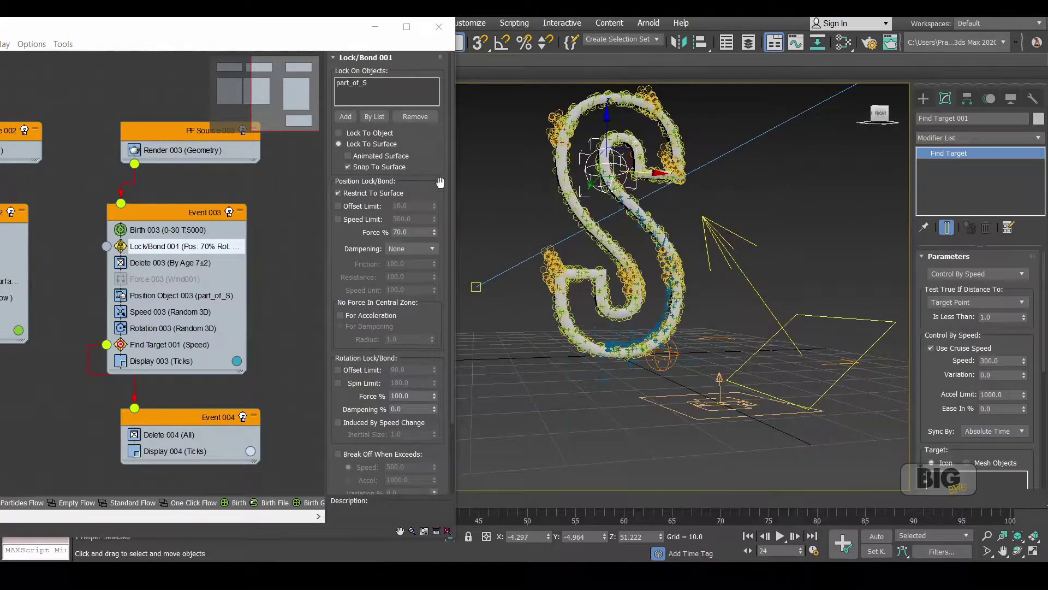
{"action": "scroll", "coordinate": [451, 204], "scroll_direction": "down", "scroll_amount": 1}
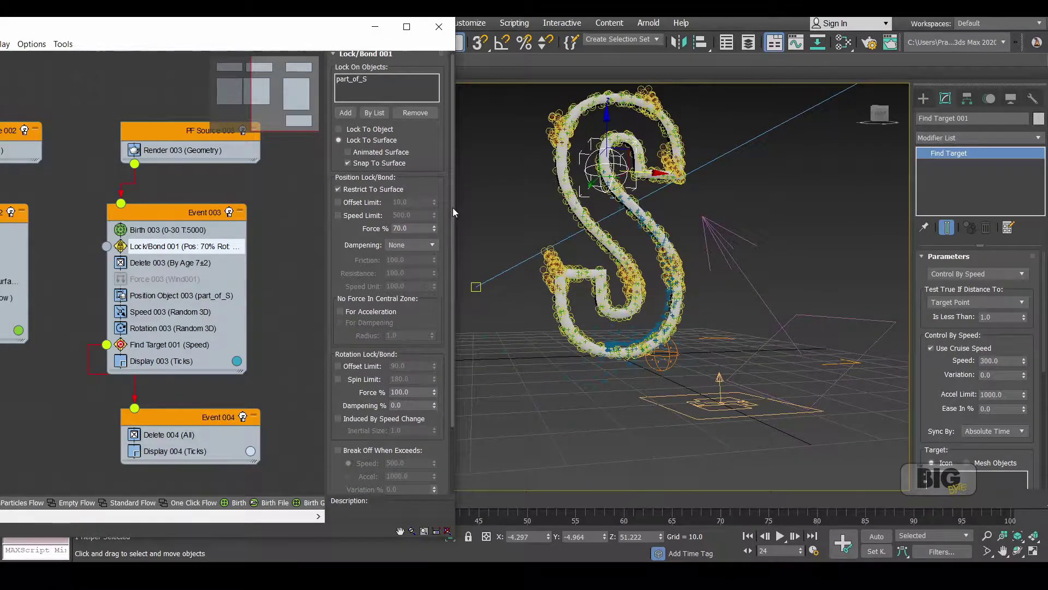
{"action": "left_click_drag", "start_coordinate": [454, 207], "coordinate": [459, 291]}
{"action": "left_click_drag", "start_coordinate": [459, 329], "coordinate": [456, 219]}
Step: Test Find Target 001 cruise speeds of 400 and 100, and return the speed to 300
{"action": "left_click", "coordinate": [164, 344]}
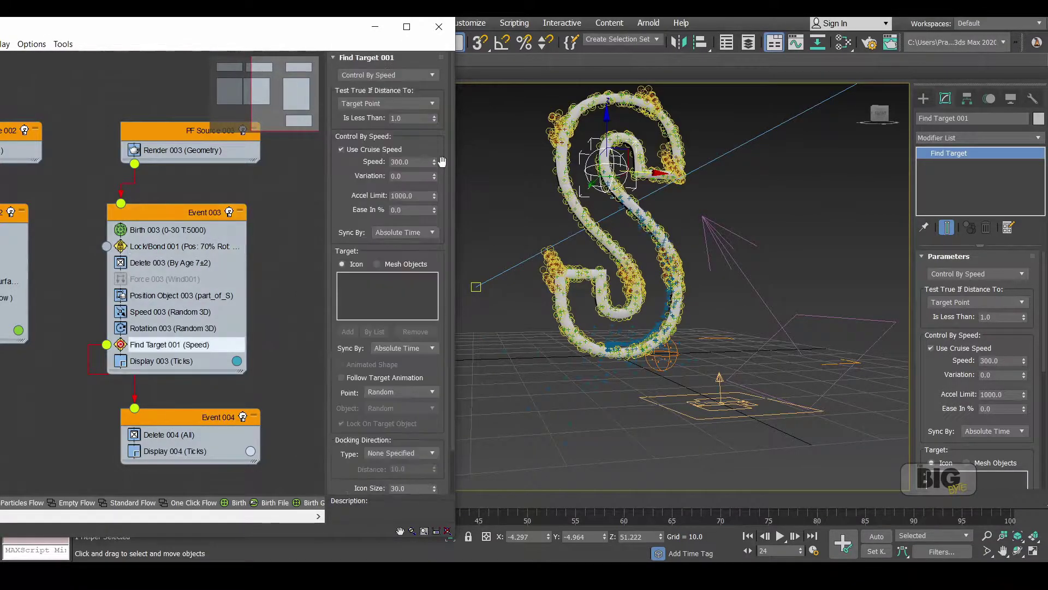
{"action": "left_click_drag", "start_coordinate": [450, 179], "coordinate": [448, 210]}
{"action": "middle_click_drag", "start_coordinate": [716, 209], "coordinate": [621, 277], "text": "alt"}
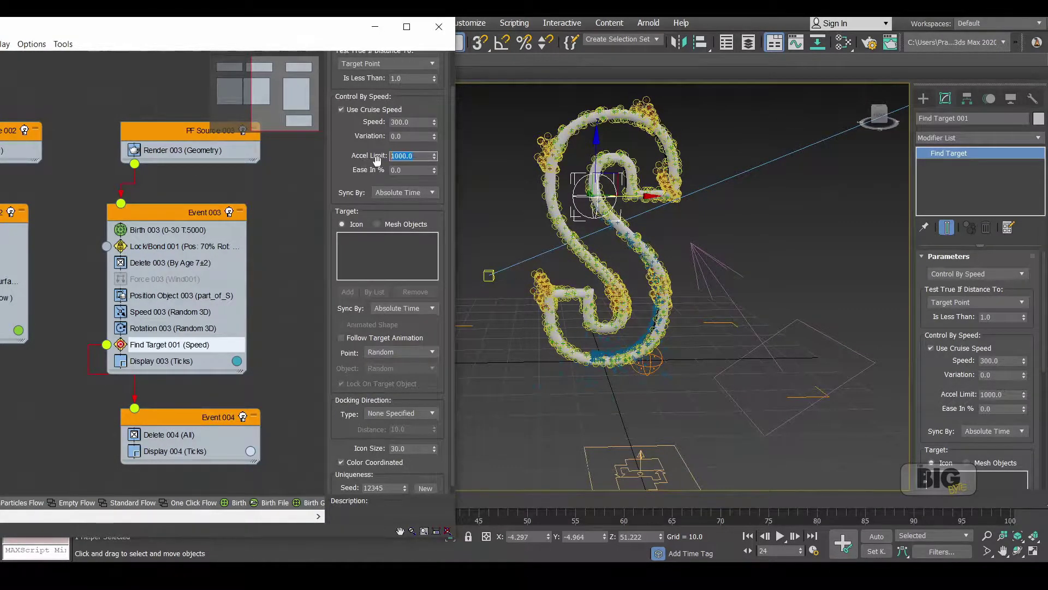
{"action": "double_click", "coordinate": [418, 122]}
{"action": "type", "text": "400"}
{"action": "key", "text": "Return"}
{"action": "key", "text": "Return"}
{"action": "type", "text": "100"}
{"action": "key", "text": "Return"}
{"action": "type", "text": "200"}
{"action": "key", "text": "BackSpace"}
{"action": "key", "text": "BackSpace"}
{"action": "key", "text": "BackSpace"}
{"action": "type", "text": "300"}
{"action": "key", "text": "Return"}
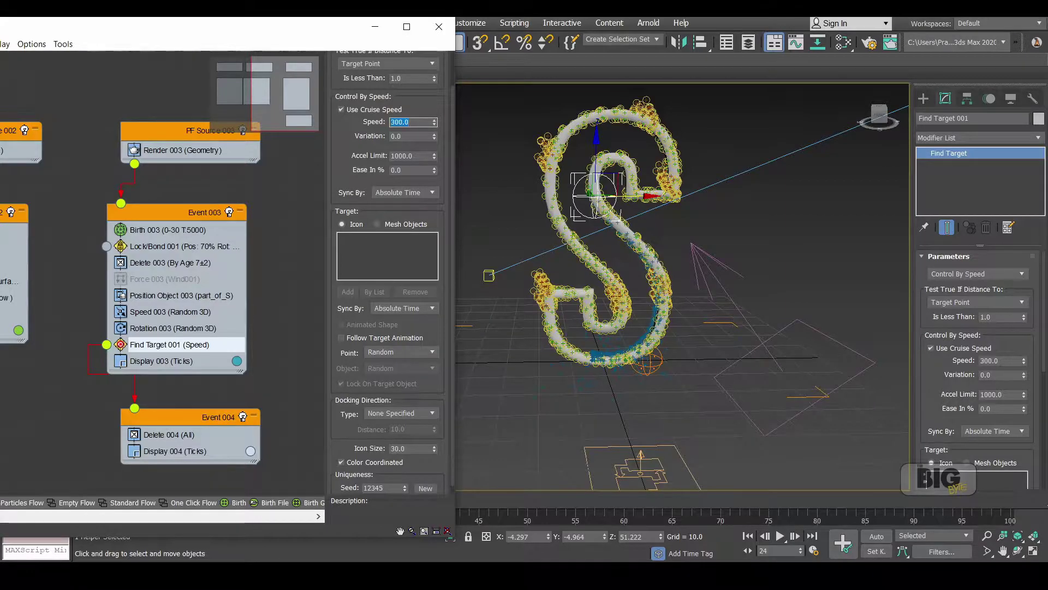
Step: Try acceleration limits of 200 and 10000 for Find Target 001
{"action": "left_click", "coordinate": [419, 78]}
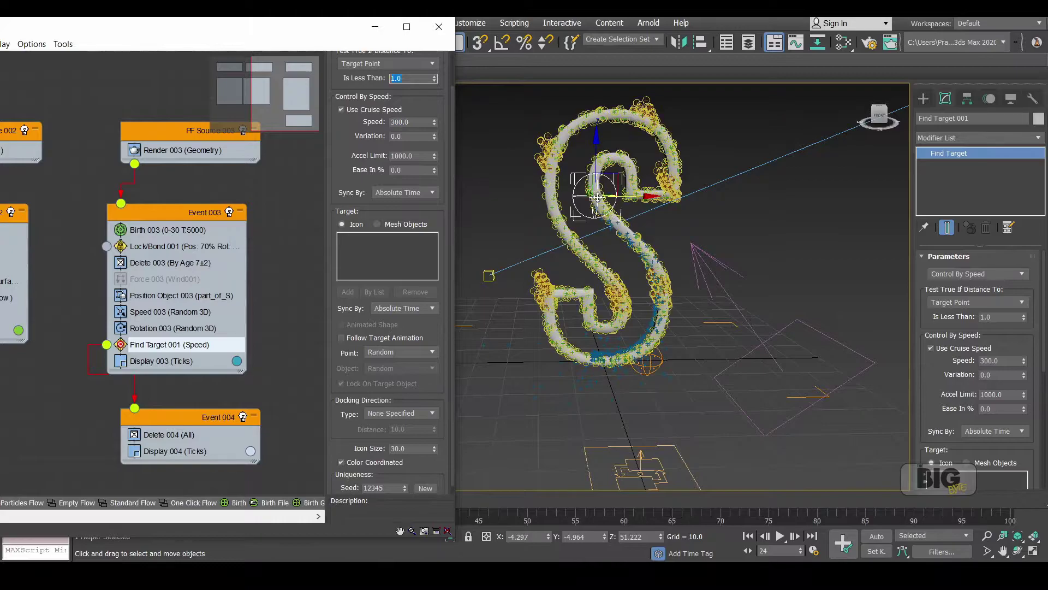
{"action": "left_click", "coordinate": [411, 156]}
{"action": "type", "text": "200"}
{"action": "key", "text": "Return"}
{"action": "type", "text": "10000"}
{"action": "key", "text": "Return"}
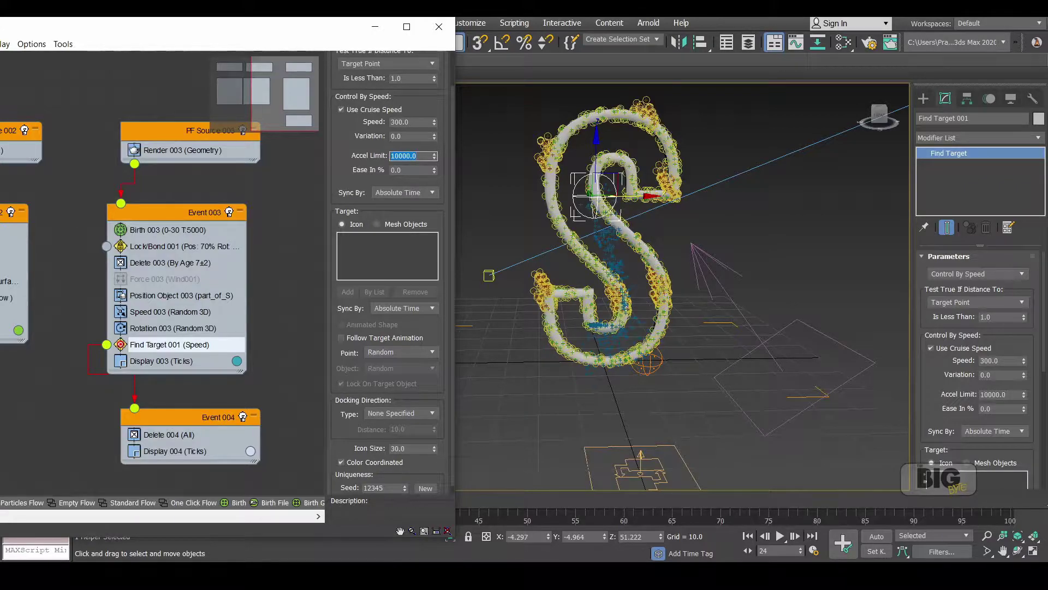
Step: Test Find Target 001 acceleration limits of 1200 and 1500, and raise the limit to 4000
{"action": "type", "text": "1200"}
{"action": "key", "text": "Return"}
{"action": "type", "text": "1500"}
{"action": "key", "text": "Return"}
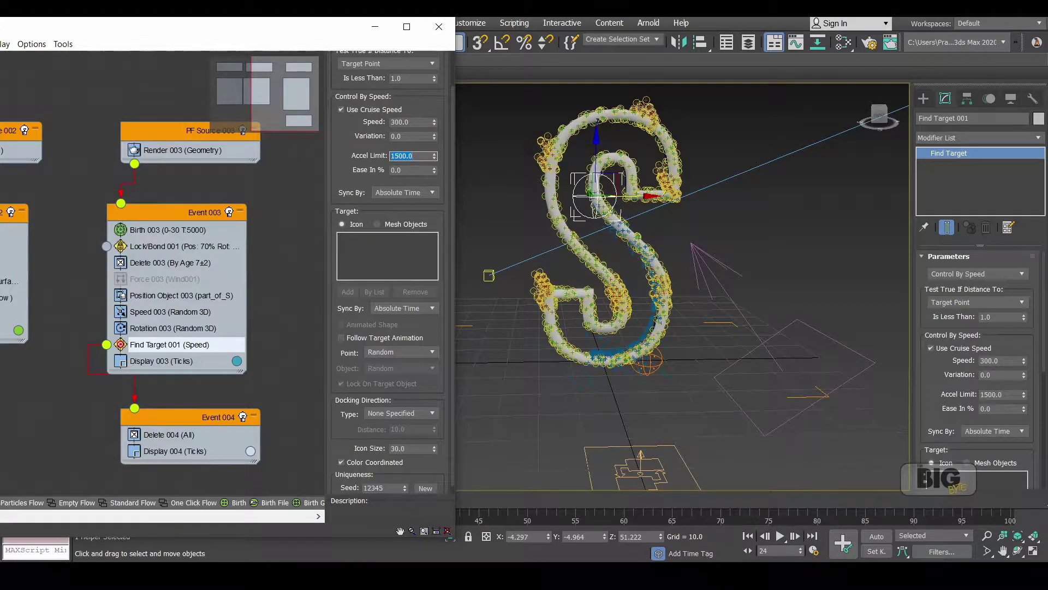
{"action": "type", "text": "1"}
{"action": "key", "text": "Return"}
{"action": "type", "text": "400"}
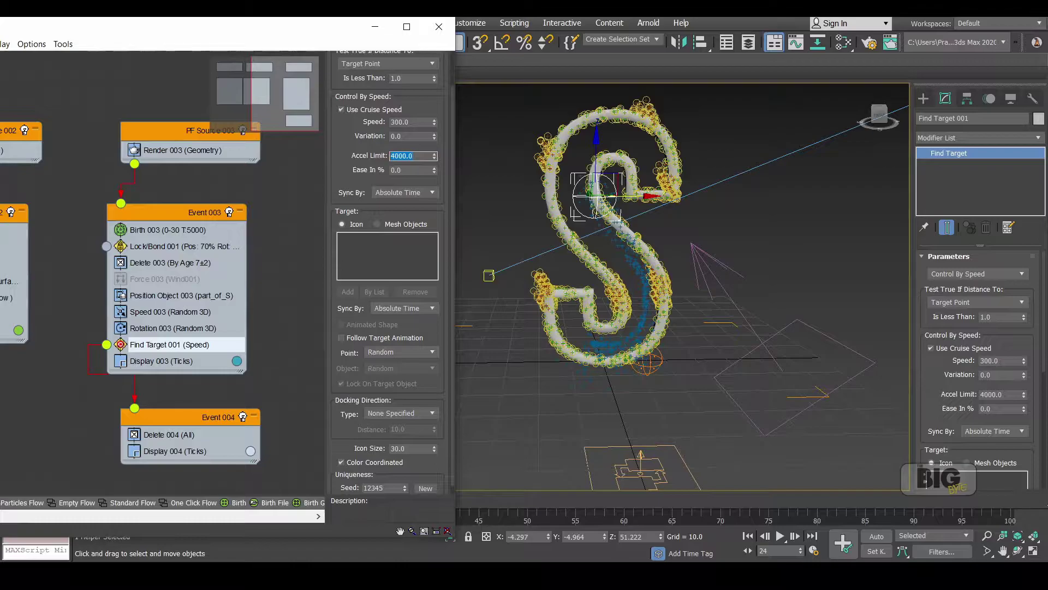
Step: Shift the Find Target 001 icon slightly along Y to about -3.77, closer to the S tube
{"action": "middle_click_drag", "start_coordinate": [603, 189], "coordinate": [681, 259], "text": "alt"}
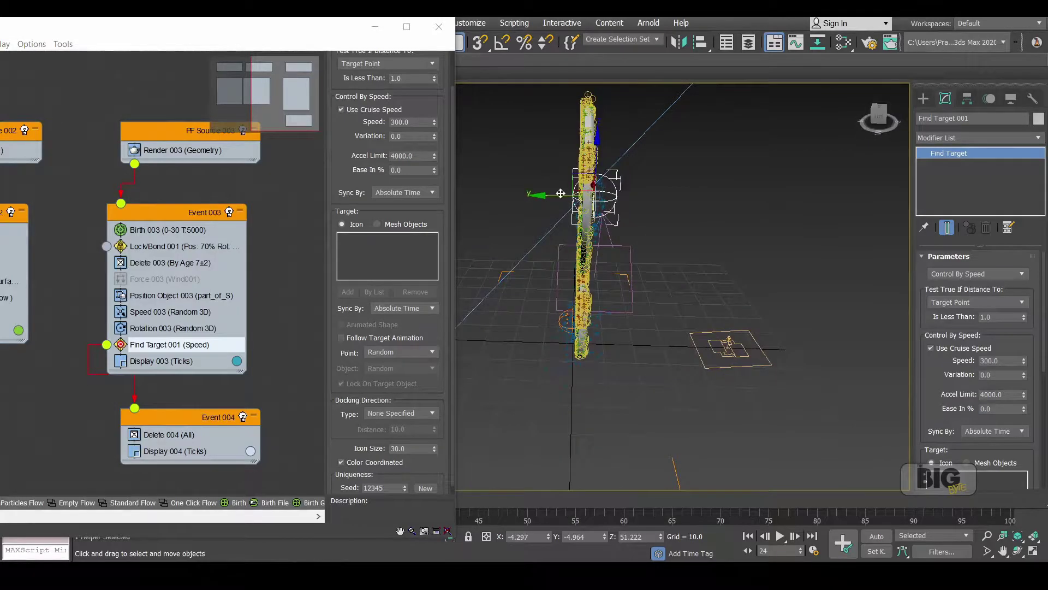
{"action": "left_click_drag", "start_coordinate": [560, 195], "coordinate": [557, 195]}
{"action": "middle_click_drag", "start_coordinate": [640, 227], "coordinate": [513, 208], "text": "alt"}
Step: Set the Lock/Bond 001 position force to 99% and check the particles on the S
{"action": "left_click", "coordinate": [180, 247]}
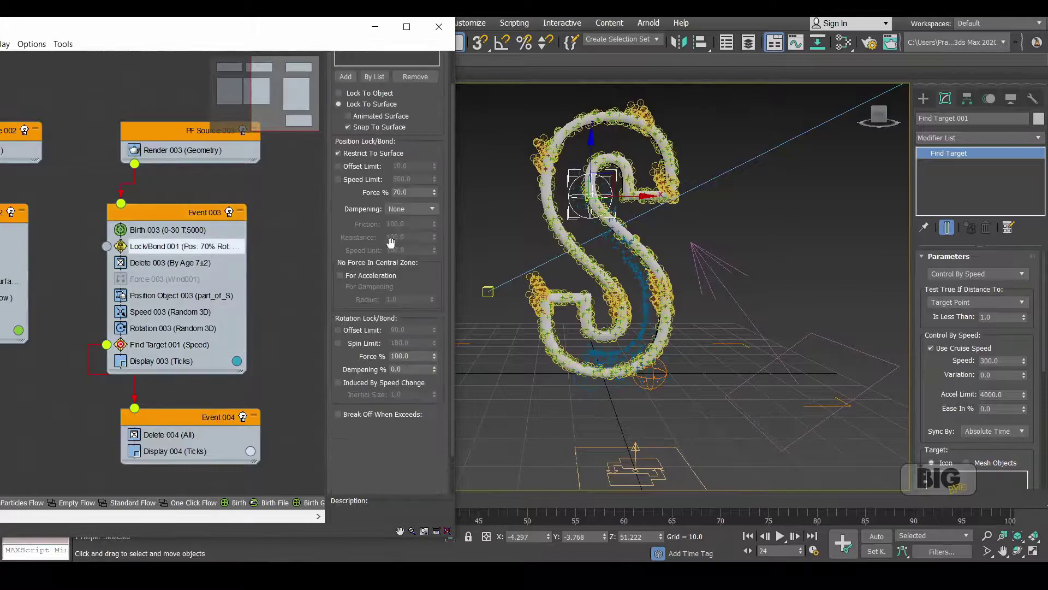
{"action": "double_click", "coordinate": [414, 192]}
{"action": "type", "text": "99"}
{"action": "key", "text": "Return"}
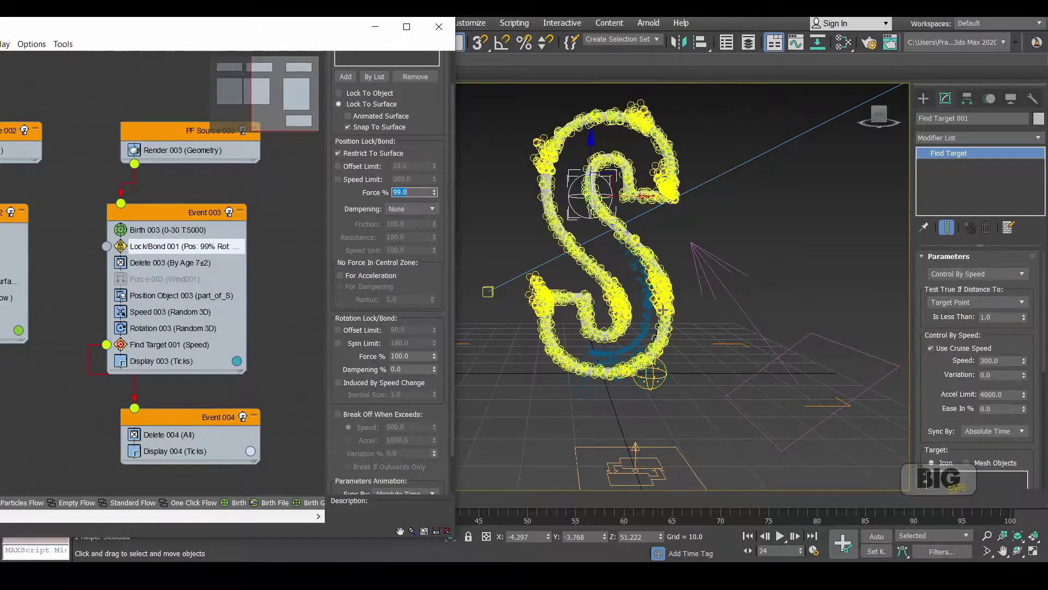
{"action": "middle_click_drag", "start_coordinate": [636, 308], "coordinate": [640, 302], "text": "alt"}
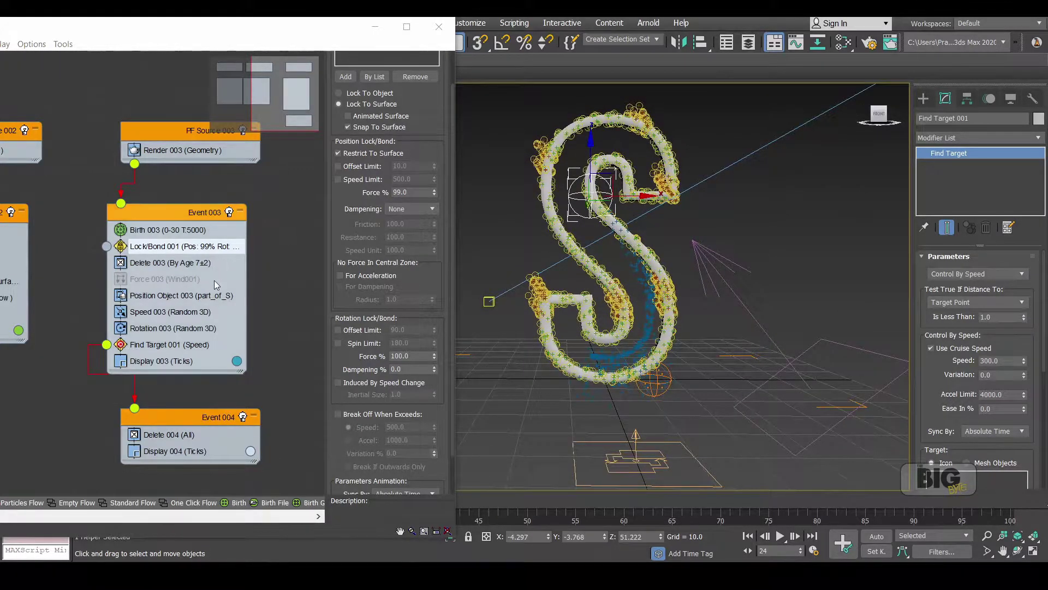
Step: Set the Find Target 001 acceleration limit to 1000 and check the particle stream along the S
{"action": "left_click", "coordinate": [200, 344]}
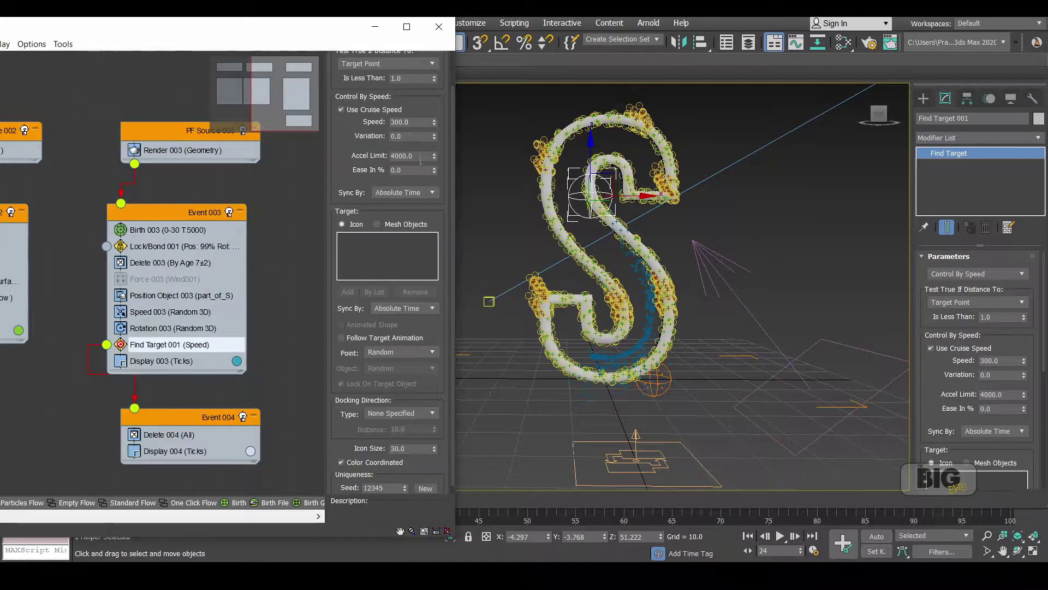
{"action": "double_click", "coordinate": [413, 155]}
{"action": "type", "text": "10"}
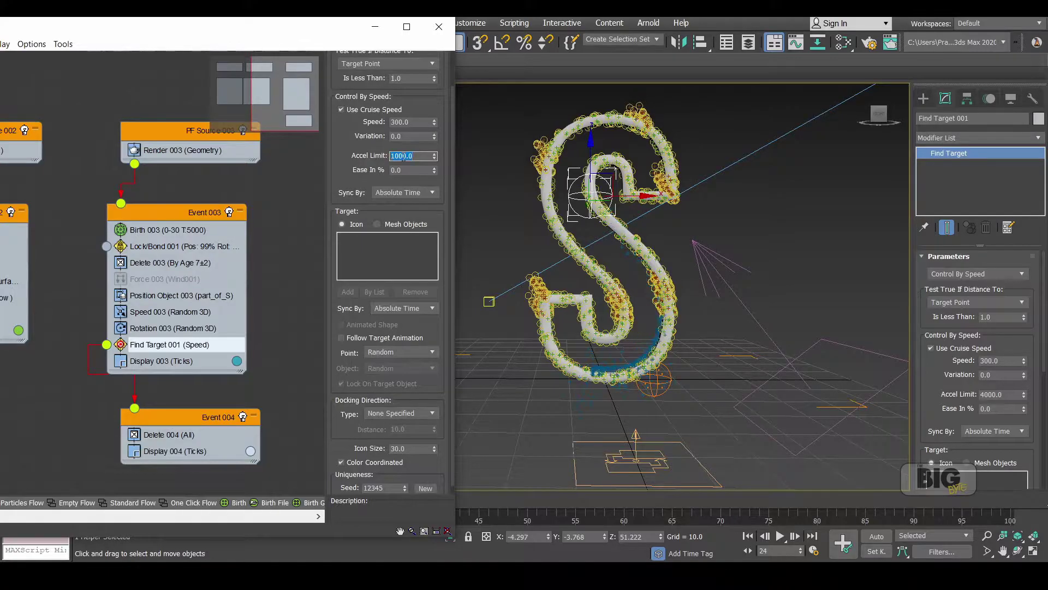
{"action": "mouse_move", "coordinate": [634, 209]}
{"action": "middle_mouse_down", "text": "alt"}
{"action": "mouse_move", "coordinate": [613, 213]}
{"action": "mouse_move", "coordinate": [630, 220]}
{"action": "middle_mouse_up", "text": "alt"}
{"action": "scroll", "coordinate": [451, 231], "scroll_direction": "down", "scroll_amount": 1}
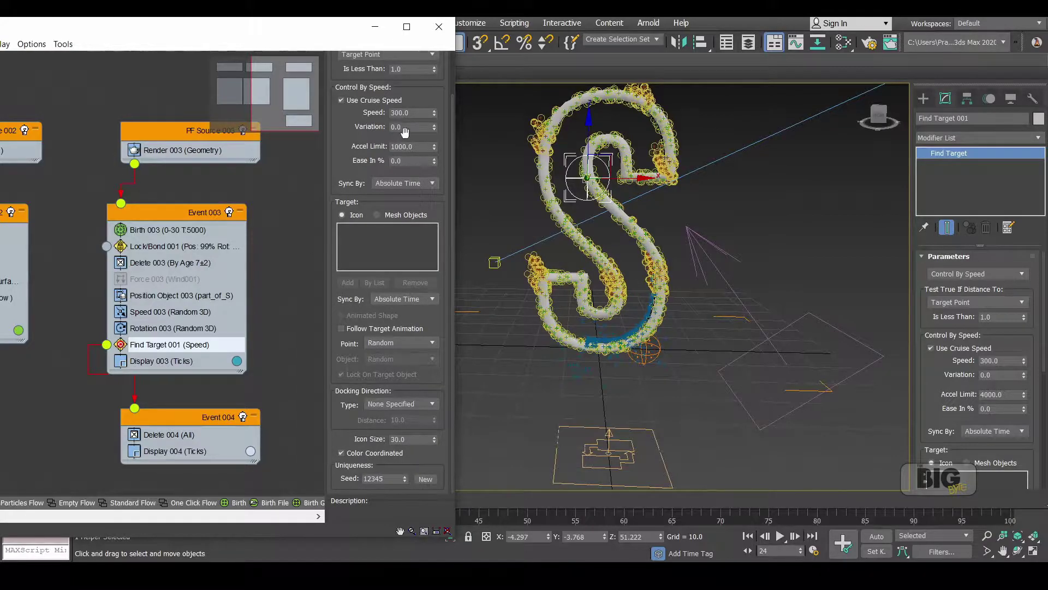
{"action": "left_click", "coordinate": [188, 312]}
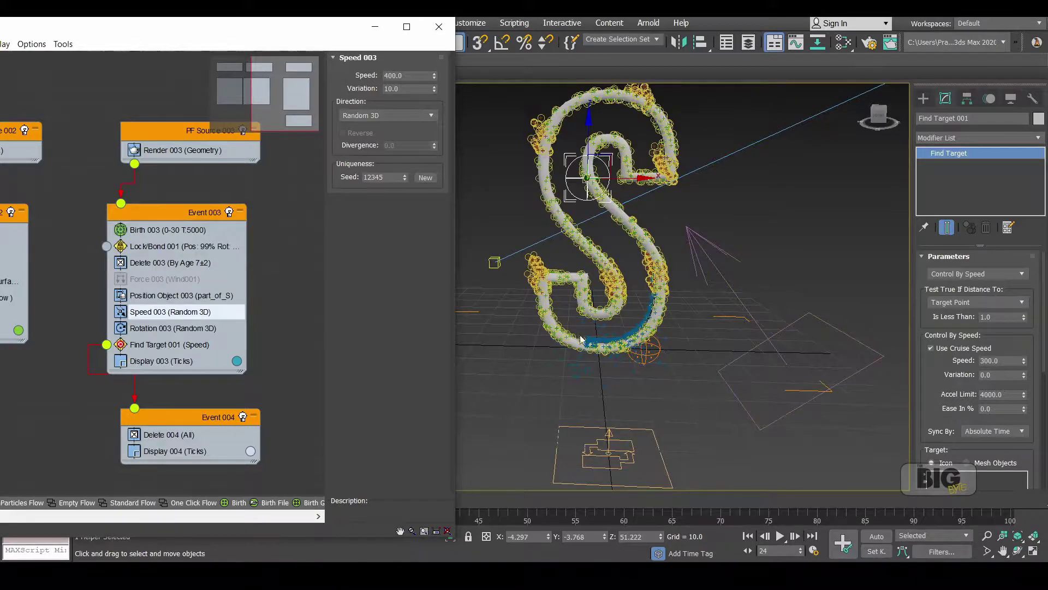
{"action": "left_click", "coordinate": [165, 328]}
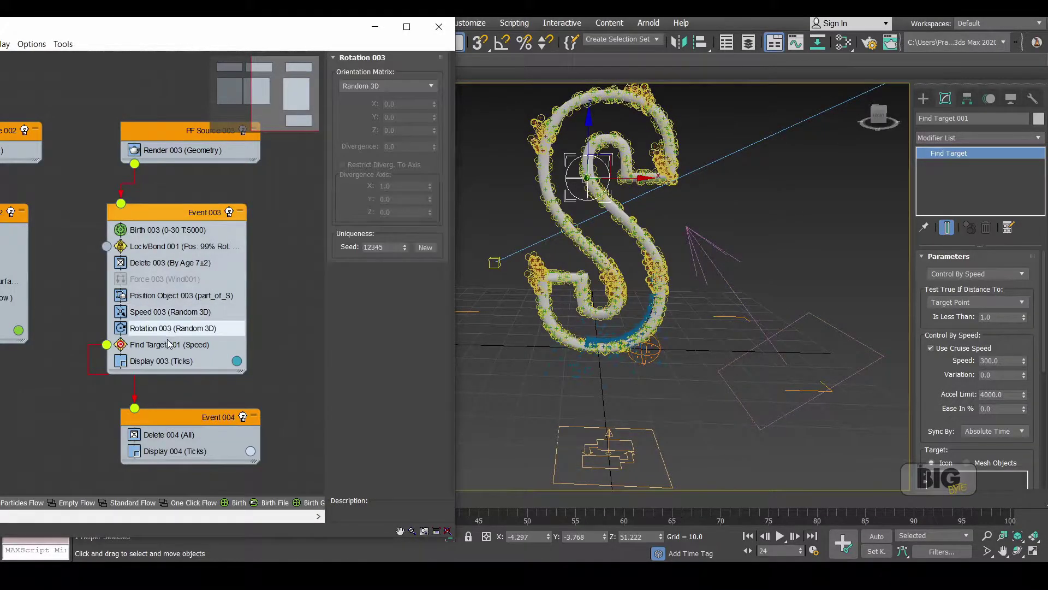
{"action": "left_click", "coordinate": [171, 345]}
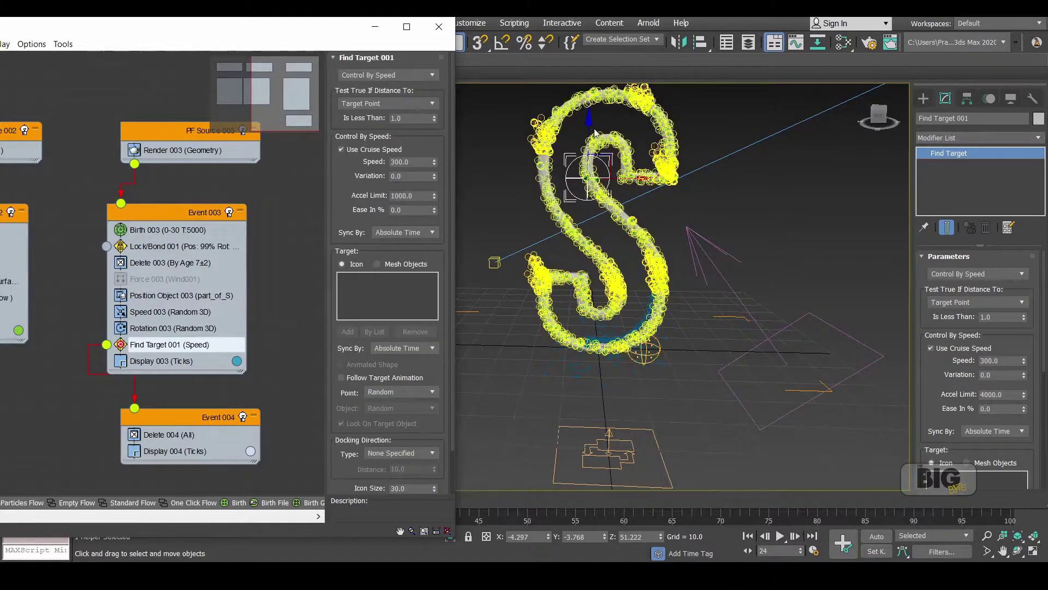
Step: Move the Find Target 001 icon down and sideways to about X 10.4 and Z 36.8, near the middle of the S
{"action": "left_click_drag", "start_coordinate": [584, 165], "coordinate": [585, 219]}
{"action": "left_click_drag", "start_coordinate": [648, 231], "coordinate": [701, 232]}
{"action": "middle_click_drag", "start_coordinate": [693, 240], "coordinate": [602, 321], "text": "alt"}
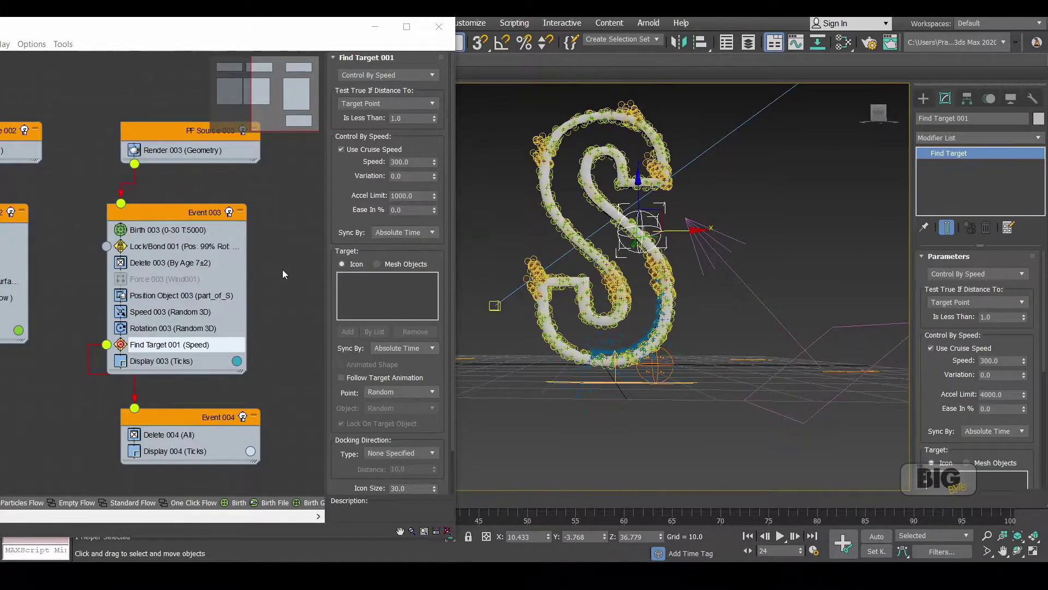
Step: Set the Lock/Bond 001 position force to 70%
{"action": "left_click", "coordinate": [180, 246]}
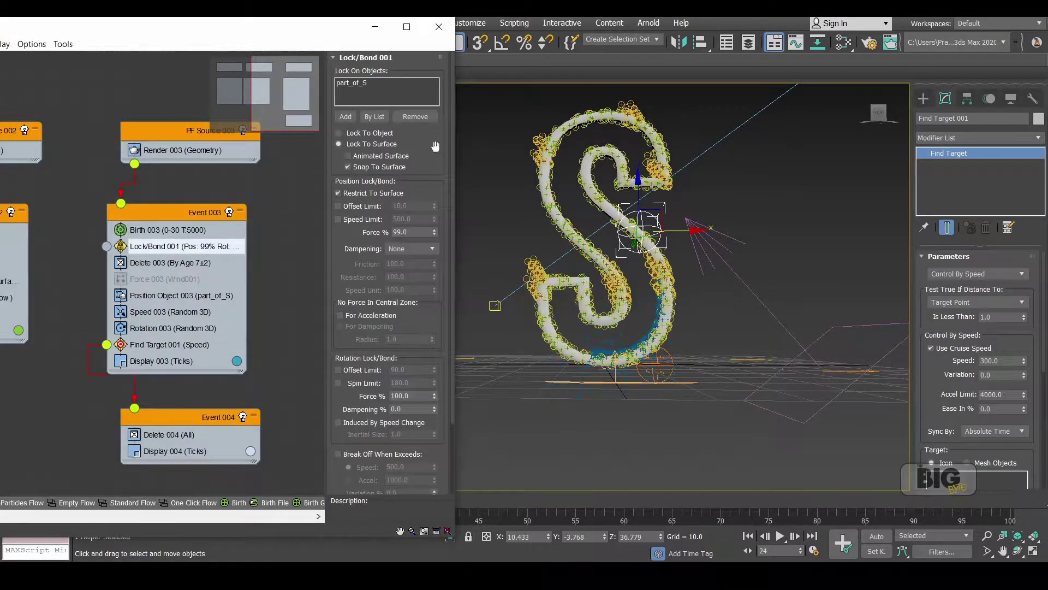
{"action": "scroll", "coordinate": [451, 161], "scroll_direction": "down", "scroll_amount": 3}
{"action": "scroll", "coordinate": [451, 230], "scroll_direction": "up", "scroll_amount": 3}
{"action": "double_click", "coordinate": [418, 232]}
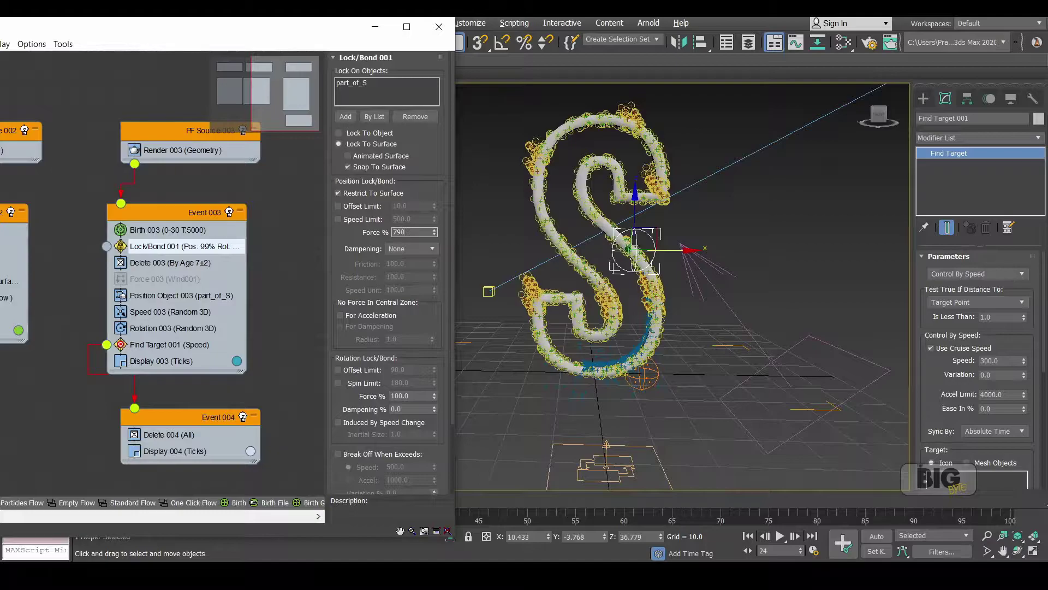
{"action": "key", "text": "Return"}
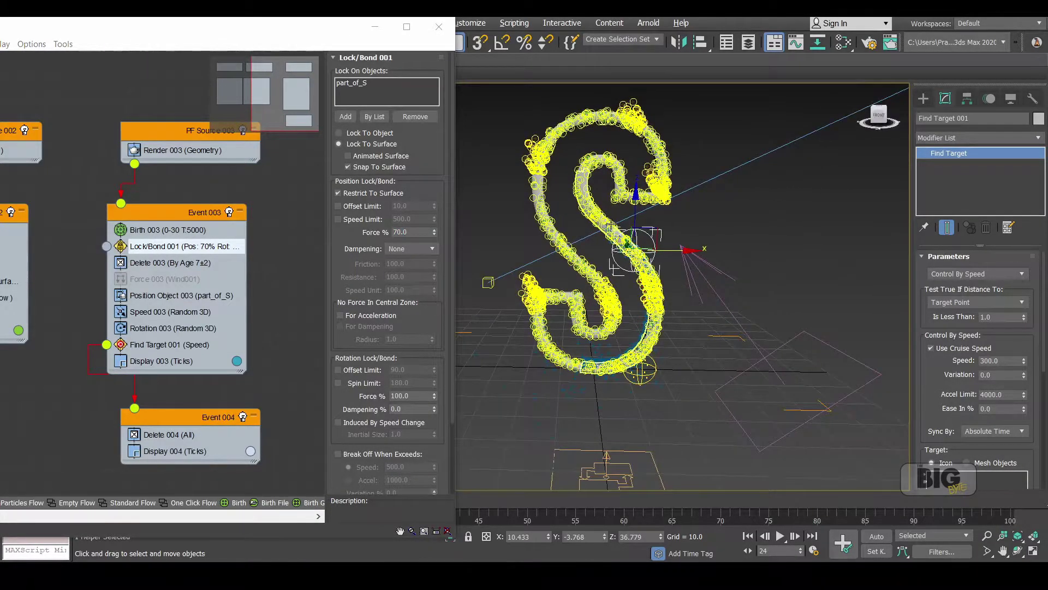
Step: Enlarge the Find Target 001 icon slightly and shift it along X to about 7.47
{"action": "key", "text": "r"}
{"action": "mouse_move", "coordinate": [640, 244]}
{"action": "left_mouse_down"}
{"action": "mouse_move", "coordinate": [660, 231]}
{"action": "mouse_move", "coordinate": [623, 243]}
{"action": "left_mouse_up"}
{"action": "key", "text": "w"}
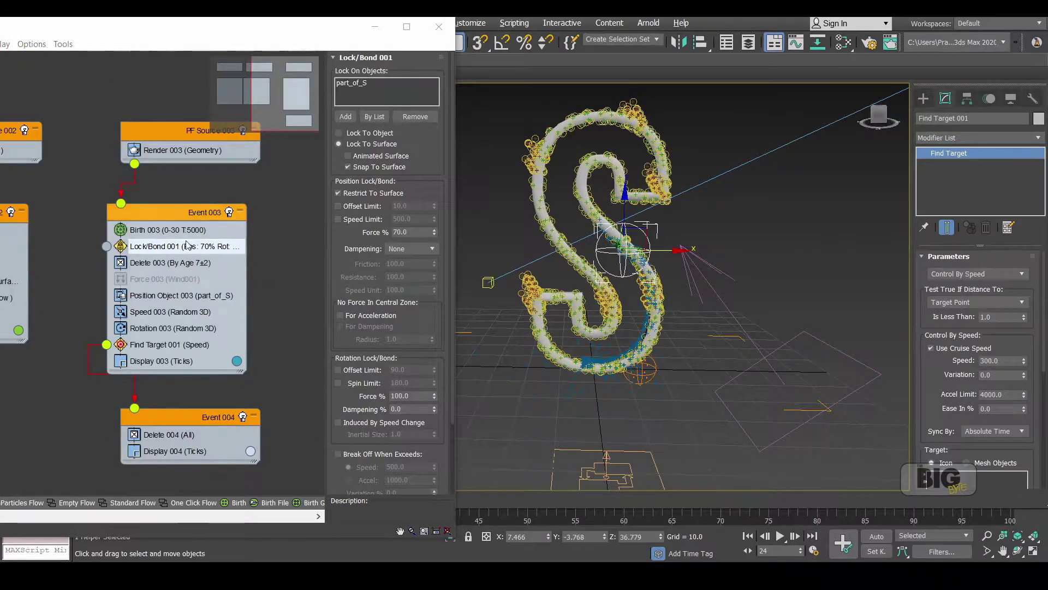
Step: Set the Find Target 001 test distance to less than 6.0 and check the particles on the S
{"action": "left_click", "coordinate": [169, 344]}
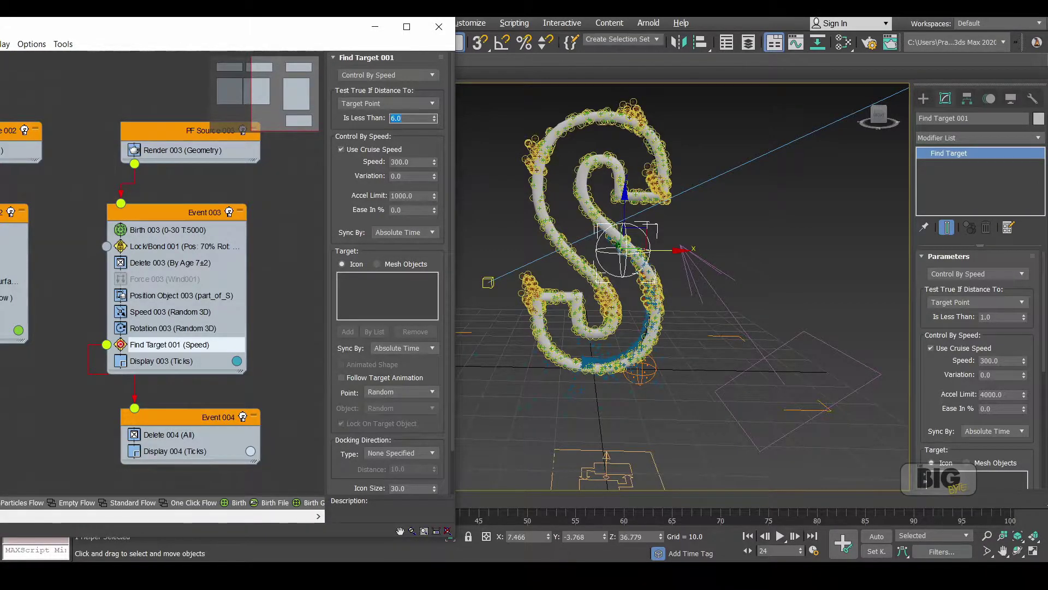
{"action": "middle_click_drag", "start_coordinate": [732, 189], "coordinate": [639, 248], "text": "alt"}
Step: Test a Speed 003 value of 20 and set the speed to 200
{"action": "left_click", "coordinate": [211, 311]}
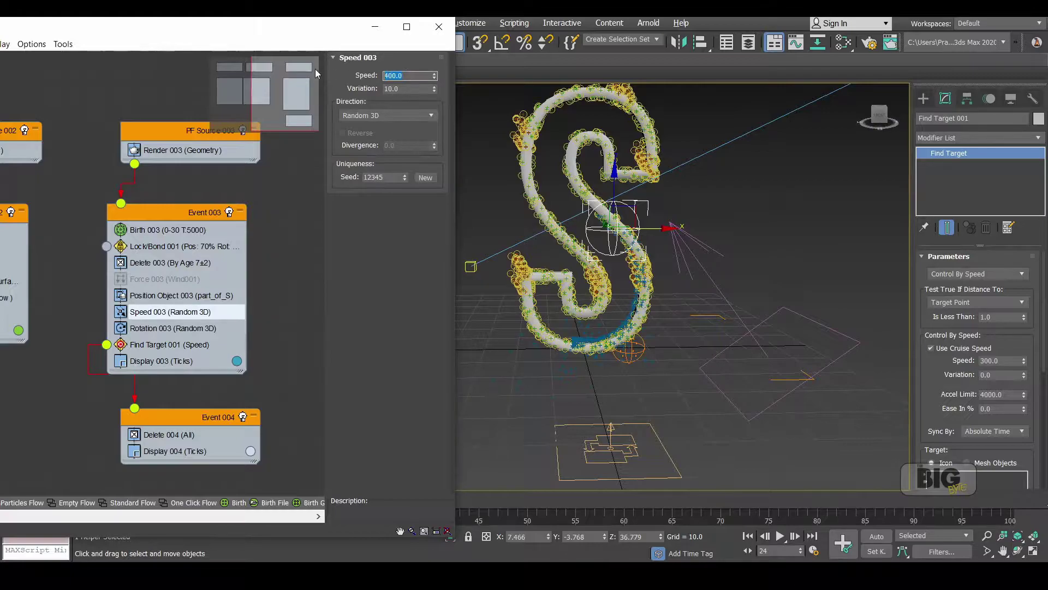
{"action": "key", "text": "Return"}
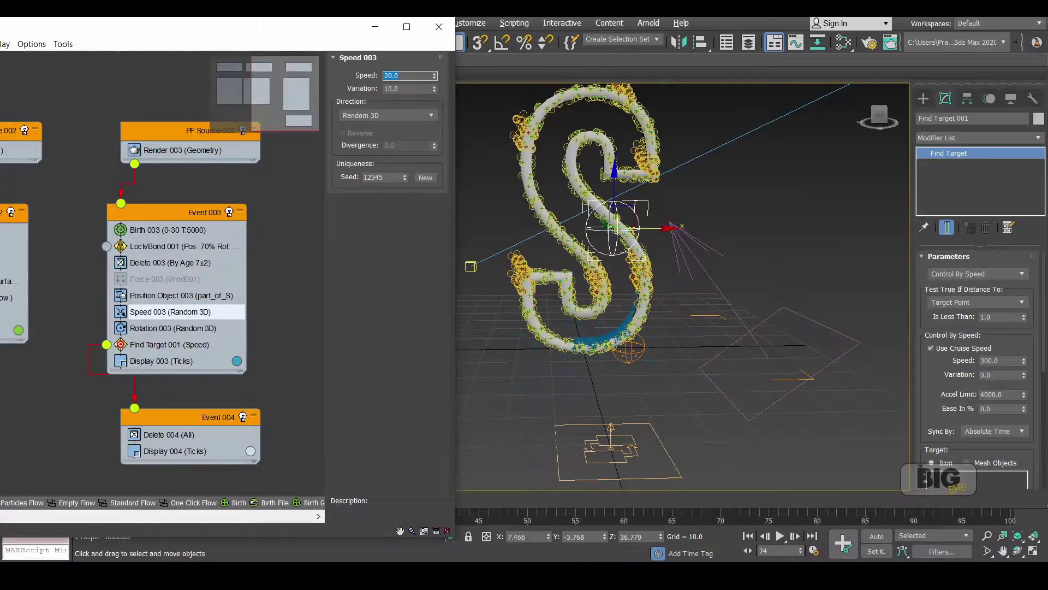
{"action": "type", "text": "200"}
{"action": "key", "text": "Return"}
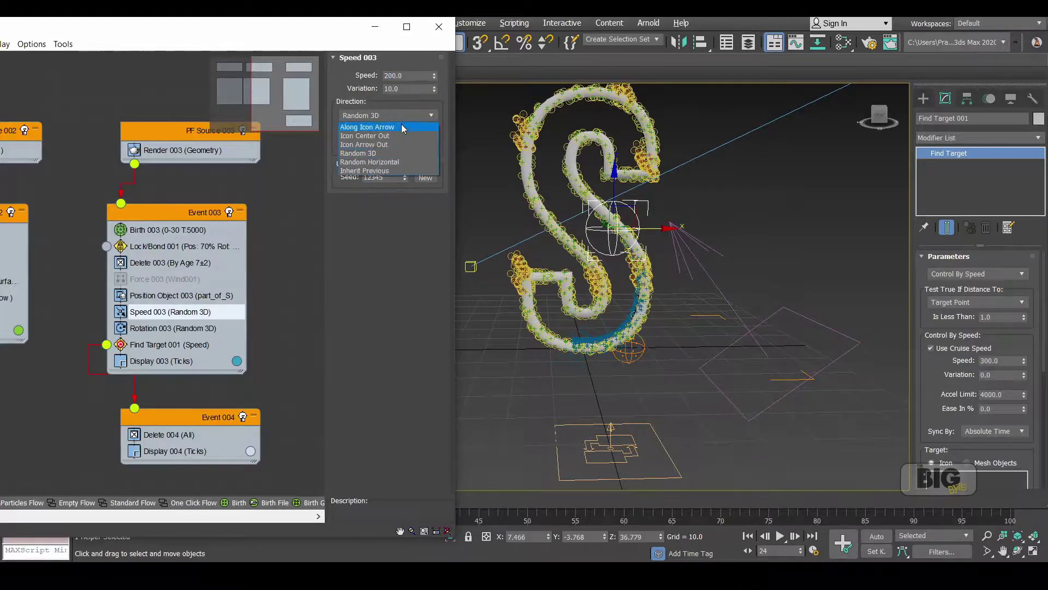
Step: Try the Icon Center Out direction for Speed 003 and set the direction to Along Icon Arrow
{"action": "left_click", "coordinate": [398, 135]}
{"action": "left_click", "coordinate": [404, 116]}
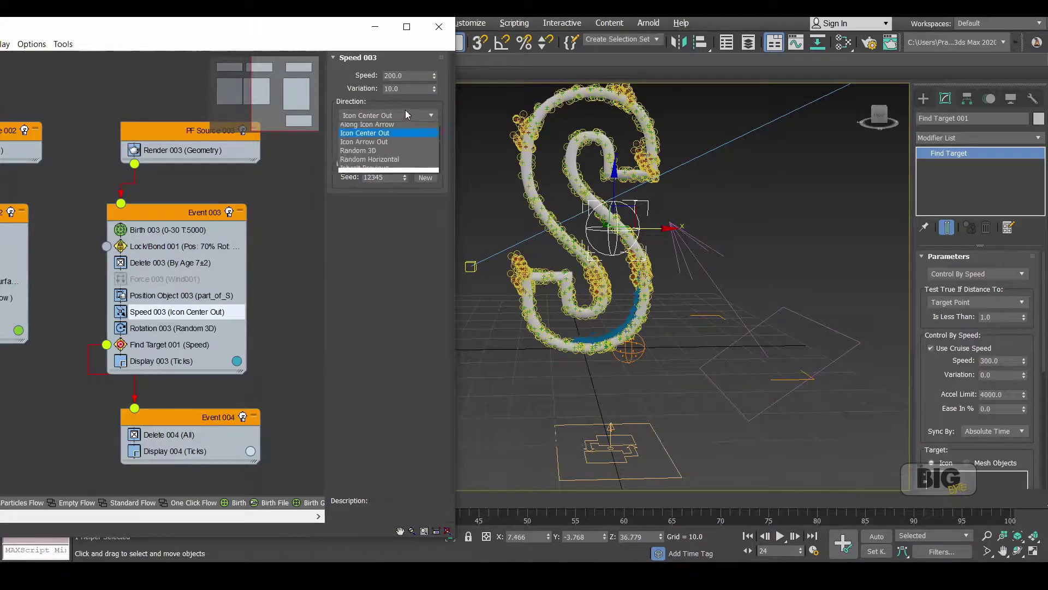
{"action": "left_click", "coordinate": [399, 128]}
{"action": "left_click", "coordinate": [406, 114]}
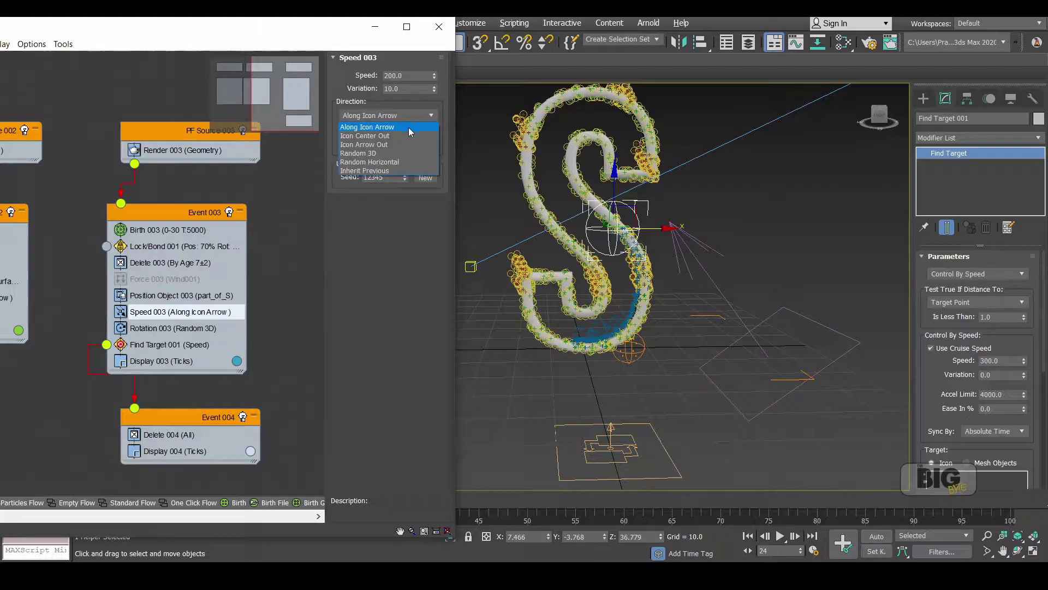
{"action": "left_click", "coordinate": [408, 127]}
{"action": "middle_click_drag", "start_coordinate": [660, 256], "coordinate": [682, 267], "text": "alt"}
{"action": "scroll", "coordinate": [650, 278], "scroll_direction": "down", "scroll_amount": 5}
{"action": "scroll", "coordinate": [594, 277], "scroll_direction": "up", "scroll_amount": 3}
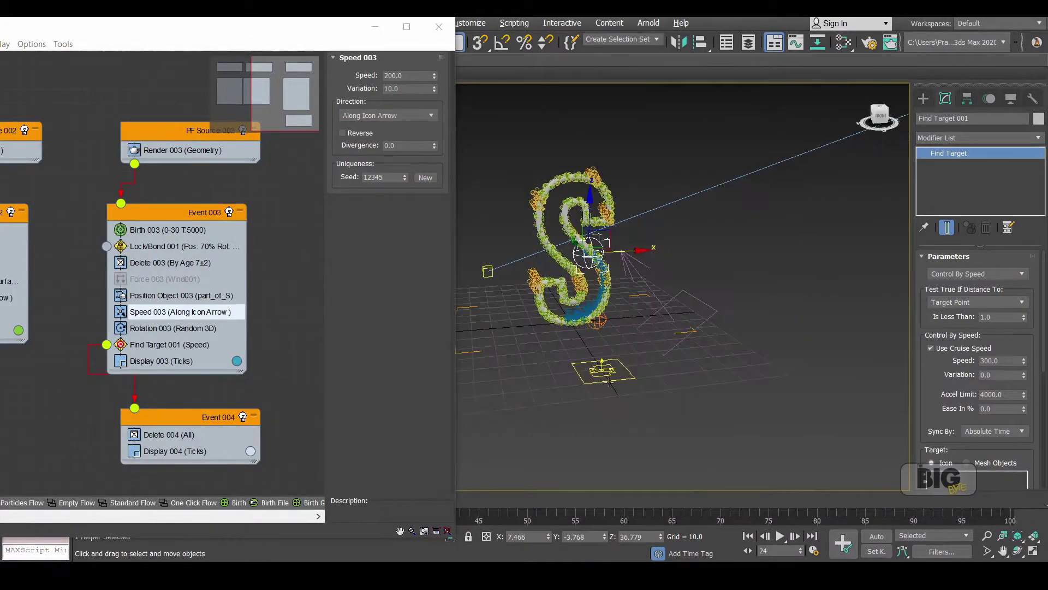
{"action": "middle_click_drag", "start_coordinate": [594, 257], "coordinate": [594, 277], "text": "alt"}
{"action": "left_click", "coordinate": [575, 342]}
{"action": "key", "text": "e"}
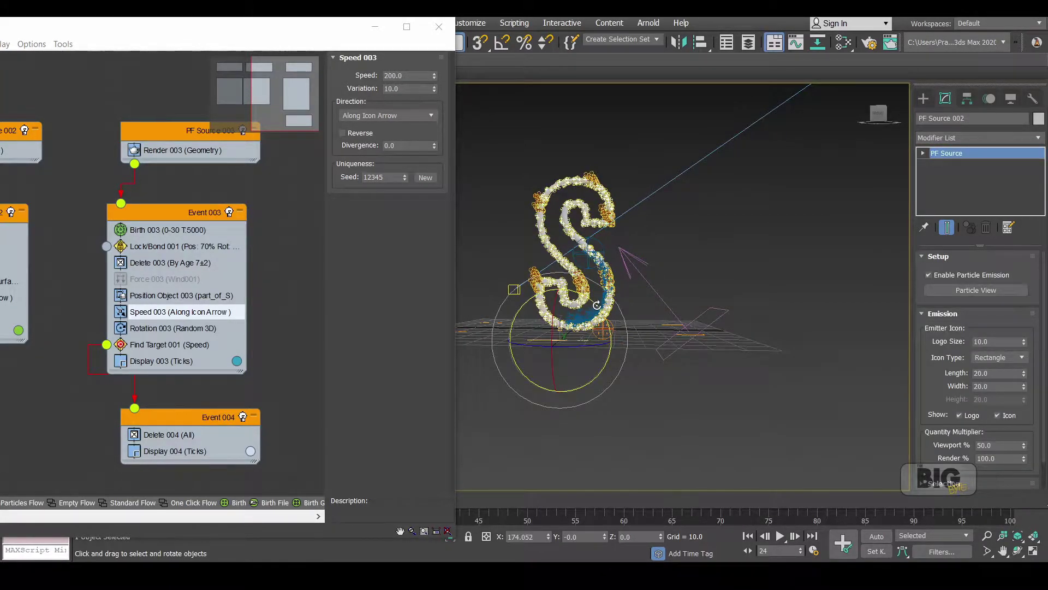
{"action": "middle_click_drag", "start_coordinate": [597, 304], "coordinate": [661, 317], "text": "alt"}
{"action": "left_click_drag", "start_coordinate": [222, 33], "coordinate": [528, 93]}
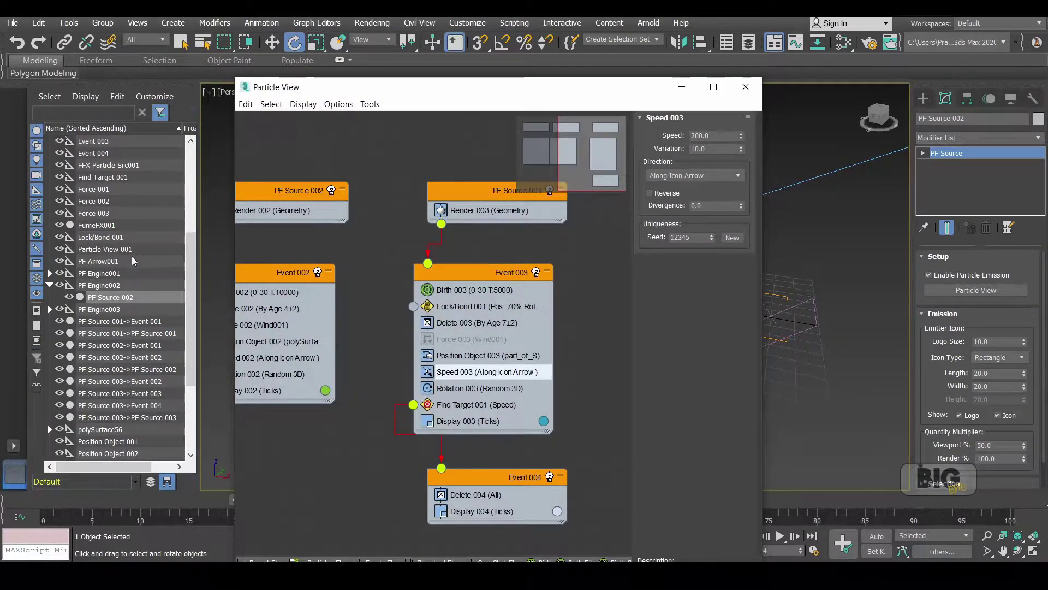
{"action": "left_click", "coordinate": [146, 394]}
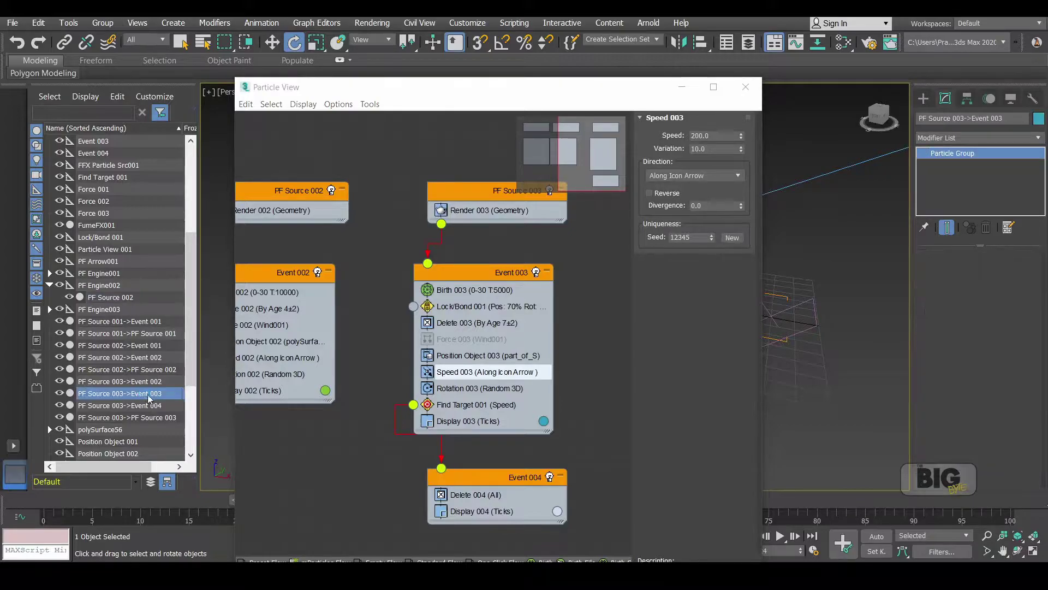
{"action": "left_click_drag", "start_coordinate": [405, 80], "coordinate": [118, 39]}
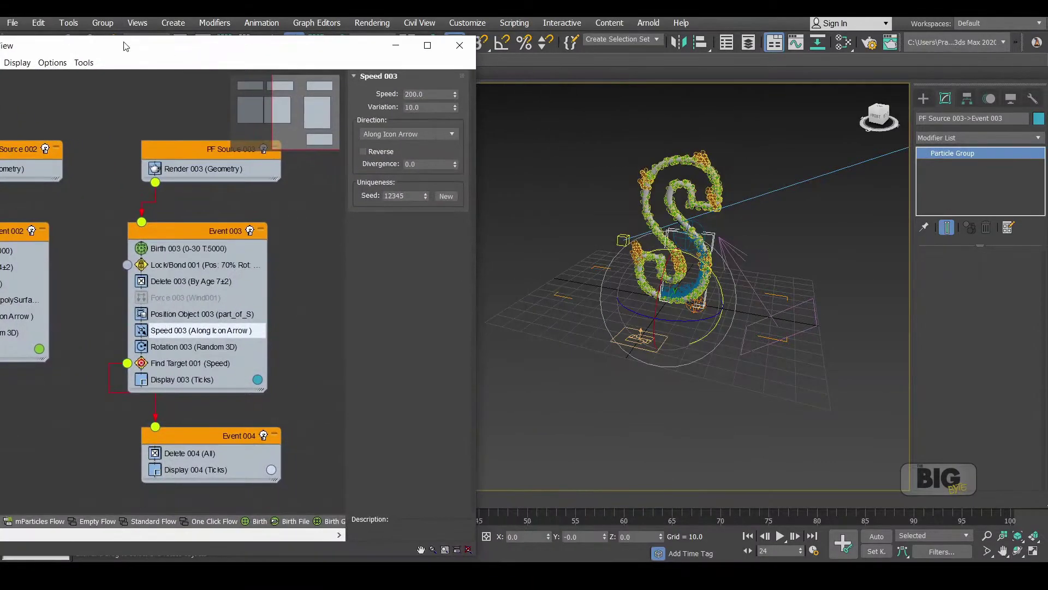
{"action": "key", "text": "alt+e"}
{"action": "left_click", "coordinate": [676, 254]}
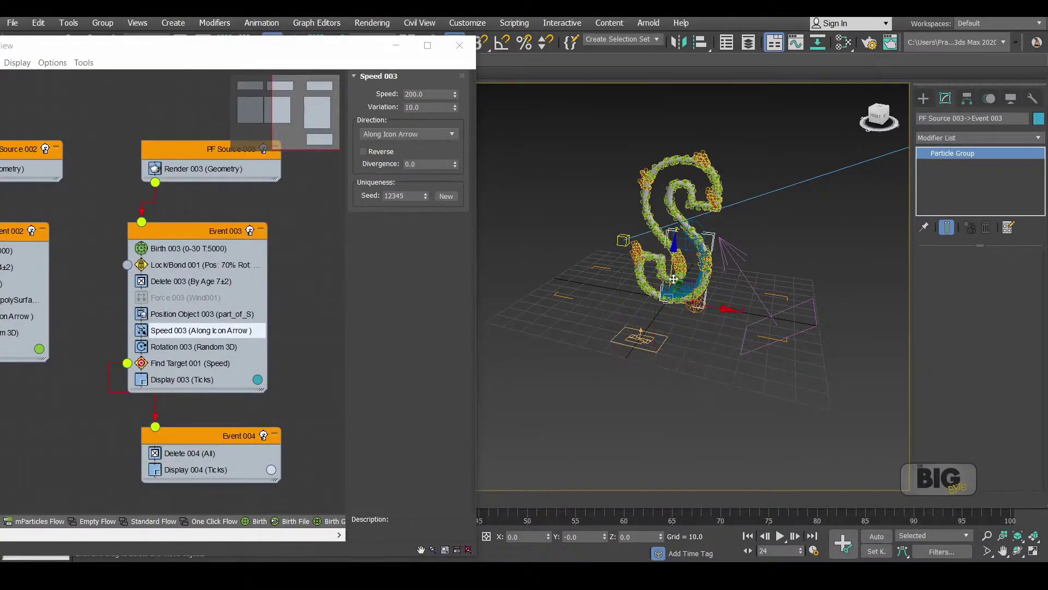
{"action": "middle_click_drag", "start_coordinate": [675, 254], "coordinate": [669, 291], "text": "alt"}
{"action": "key", "text": "ctrl+z"}
{"action": "left_click", "coordinate": [207, 48]}
{"action": "left_click_drag", "start_coordinate": [207, 48], "coordinate": [557, 67]}
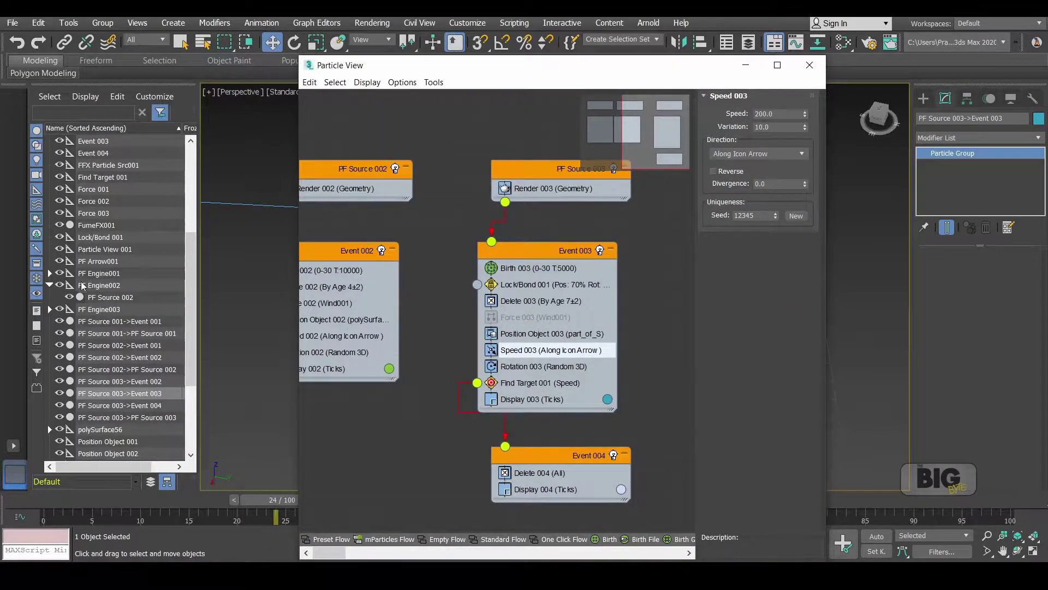
Step: Select PF Source 003 under PF Engine003 and rotate its icon upright about Y to about 76.6 degrees
{"action": "left_click", "coordinate": [50, 309]}
{"action": "left_click", "coordinate": [109, 321]}
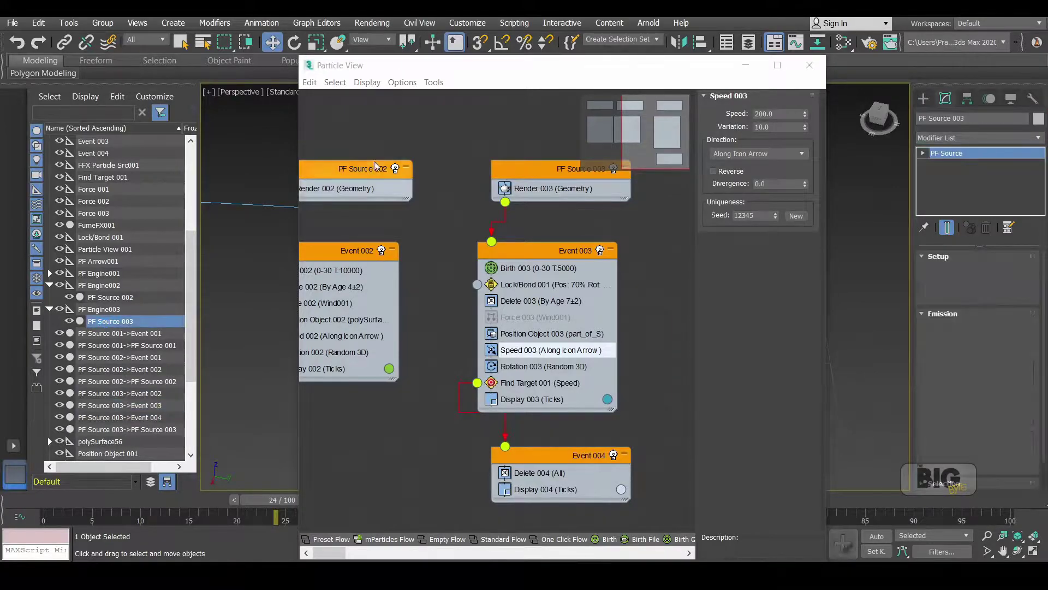
{"action": "left_click_drag", "start_coordinate": [497, 69], "coordinate": [202, 54]}
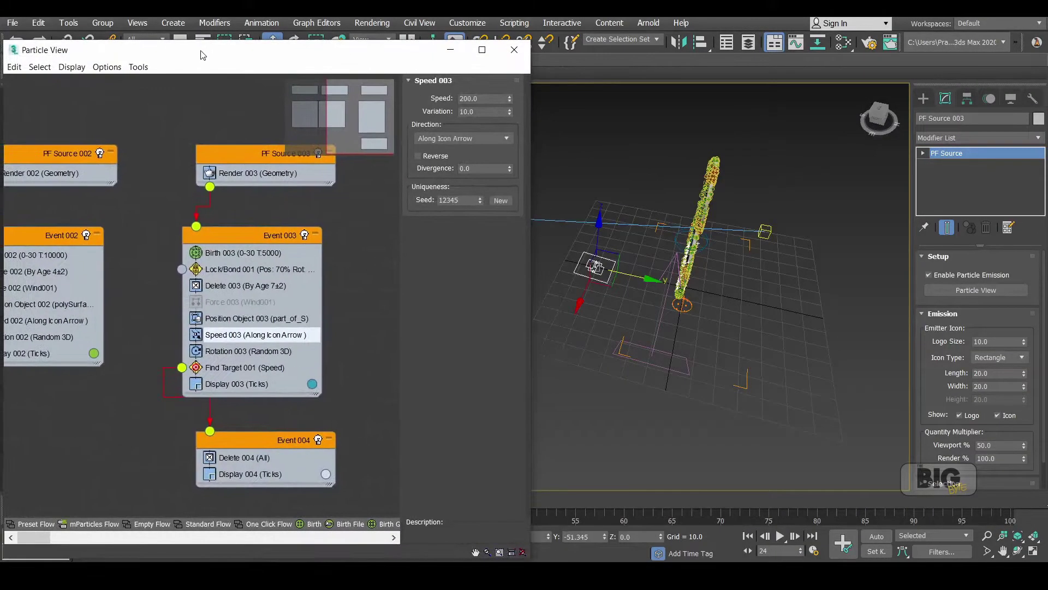
{"action": "middle_click_drag", "start_coordinate": [599, 219], "coordinate": [568, 264], "text": "alt"}
{"action": "key", "text": "e"}
{"action": "left_click_drag", "start_coordinate": [568, 265], "coordinate": [580, 260]}
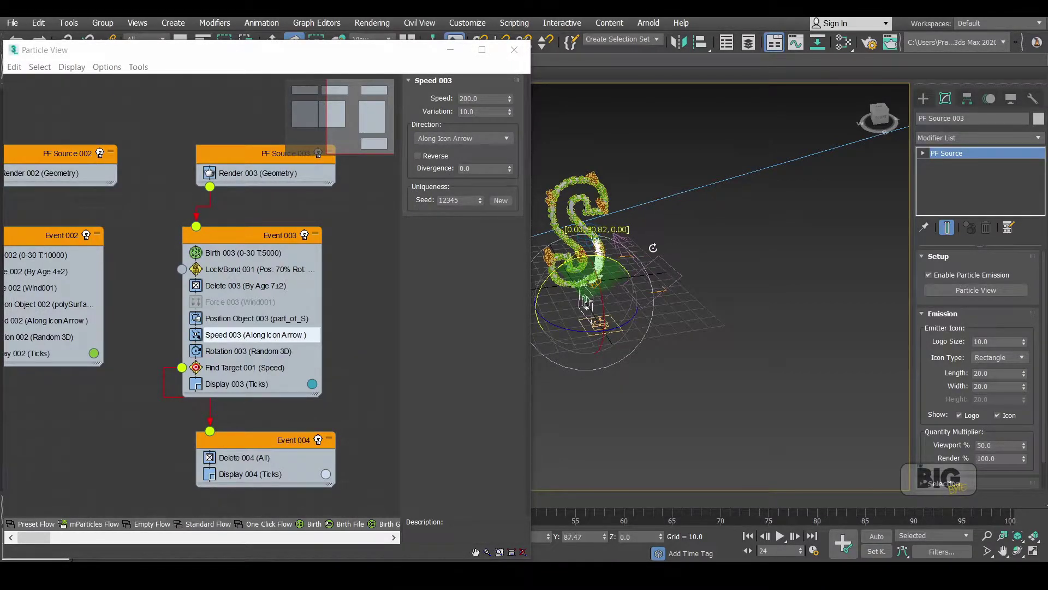
{"action": "scroll", "coordinate": [642, 257], "scroll_direction": "up", "scroll_amount": 8}
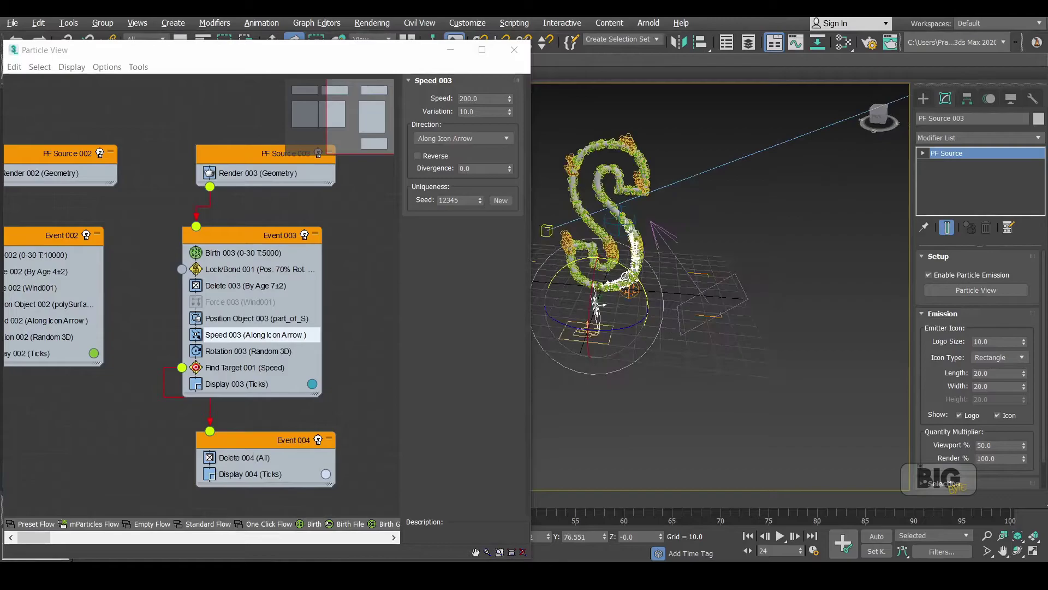
{"action": "scroll", "coordinate": [541, 262], "scroll_direction": "up", "scroll_amount": 5}
{"action": "scroll", "coordinate": [636, 286], "scroll_direction": "down", "scroll_amount": 6}
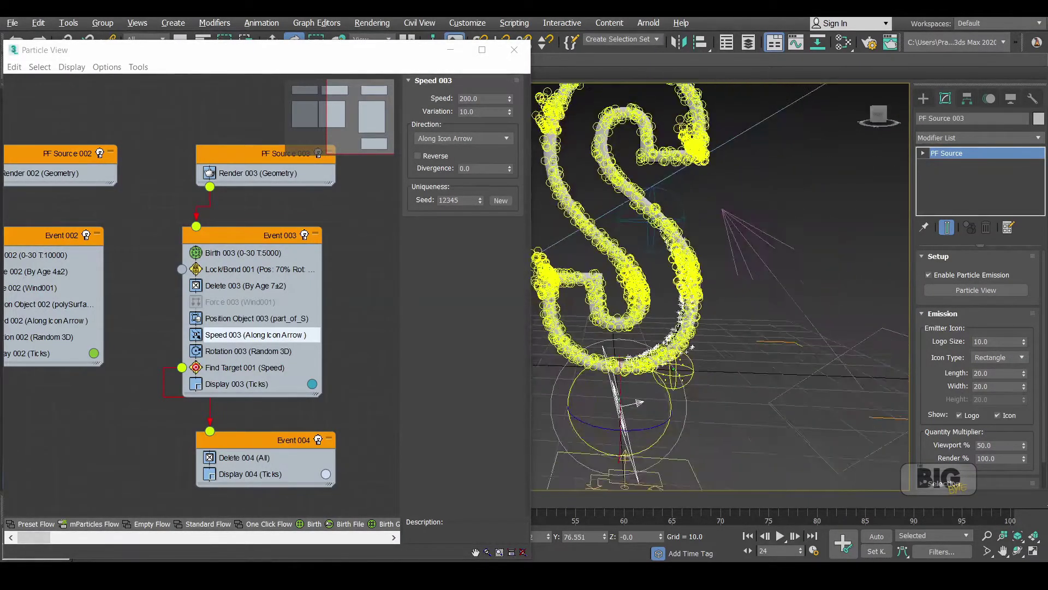
{"action": "middle_click_drag", "start_coordinate": [636, 286], "coordinate": [662, 285], "text": "alt"}
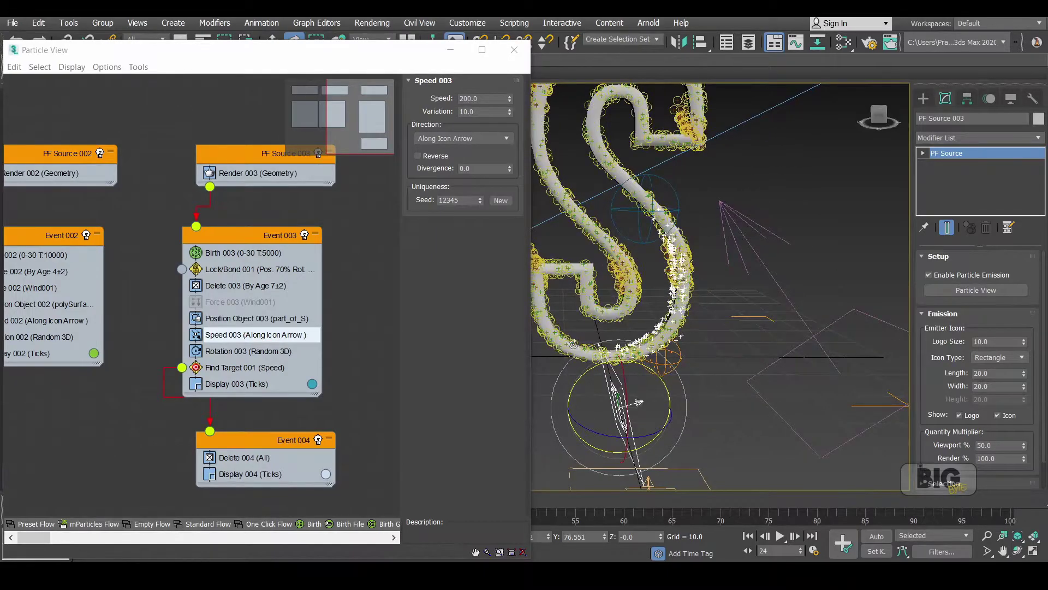
Step: Close Particle View, go to frame 27 and examine the particles along the lower curve of the S
{"action": "left_click", "coordinate": [514, 50]}
{"action": "left_click_drag", "start_coordinate": [69, 502], "coordinate": [309, 465]}
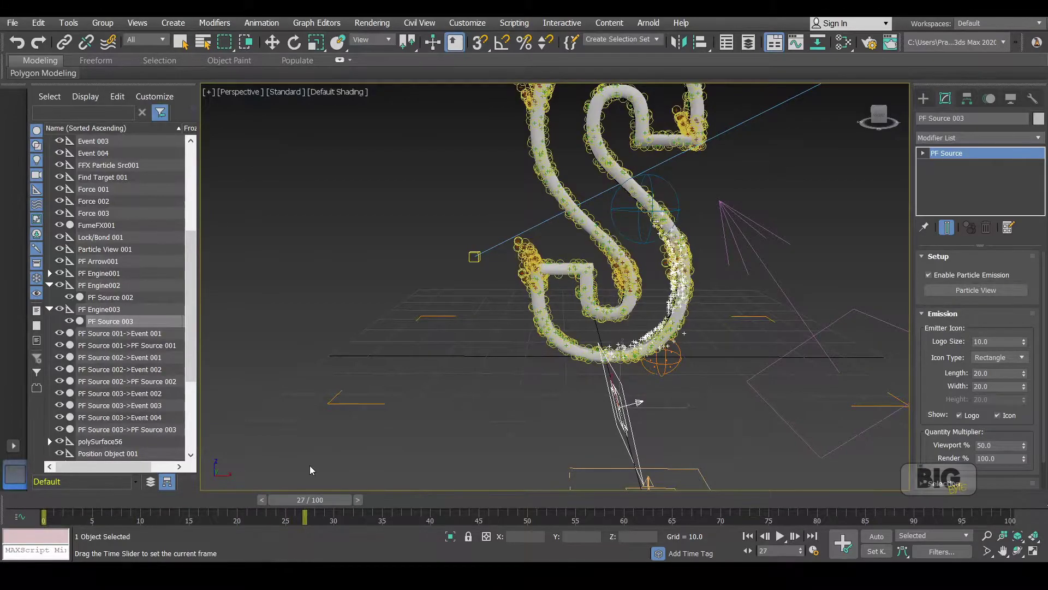
{"action": "key", "text": "e"}
{"action": "middle_click_drag", "start_coordinate": [695, 241], "coordinate": [596, 343], "text": "alt"}
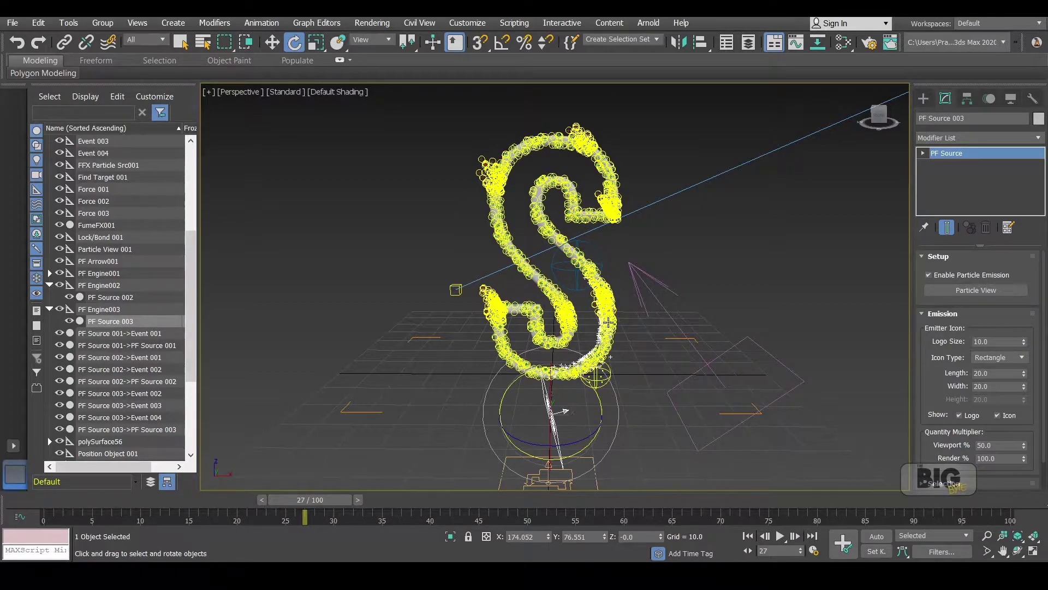
{"action": "scroll", "coordinate": [608, 323], "scroll_direction": "up", "scroll_amount": 3}
{"action": "middle_click_drag", "start_coordinate": [610, 326], "coordinate": [623, 265], "text": "alt"}
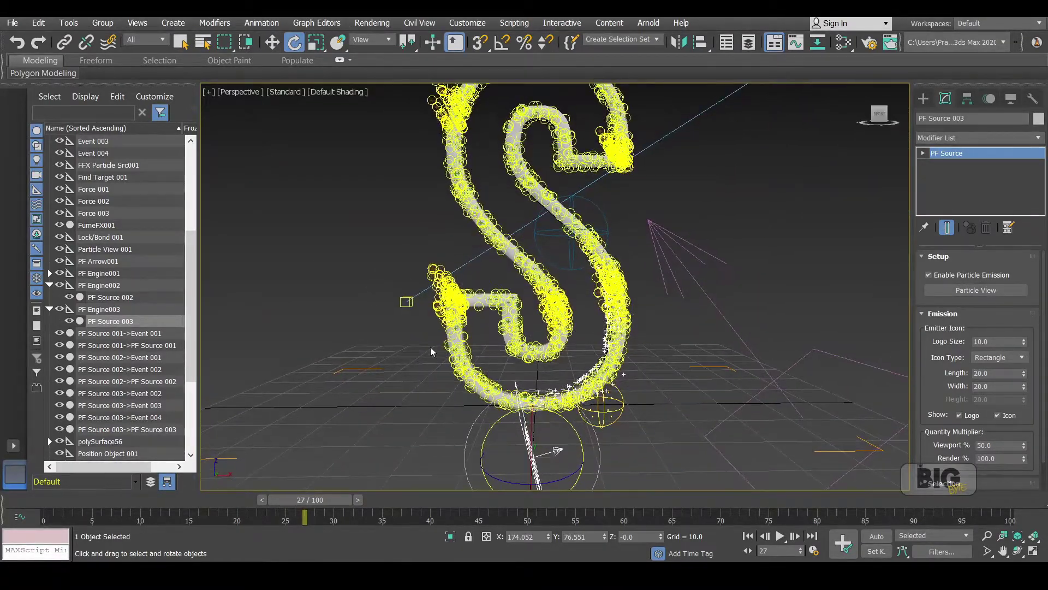
Step: Add PF Source 003->Event 003 and PF Source 003->Event 004 to the particles of FFX Particle Src001 in FumeFX001
{"action": "left_click", "coordinate": [370, 368]}
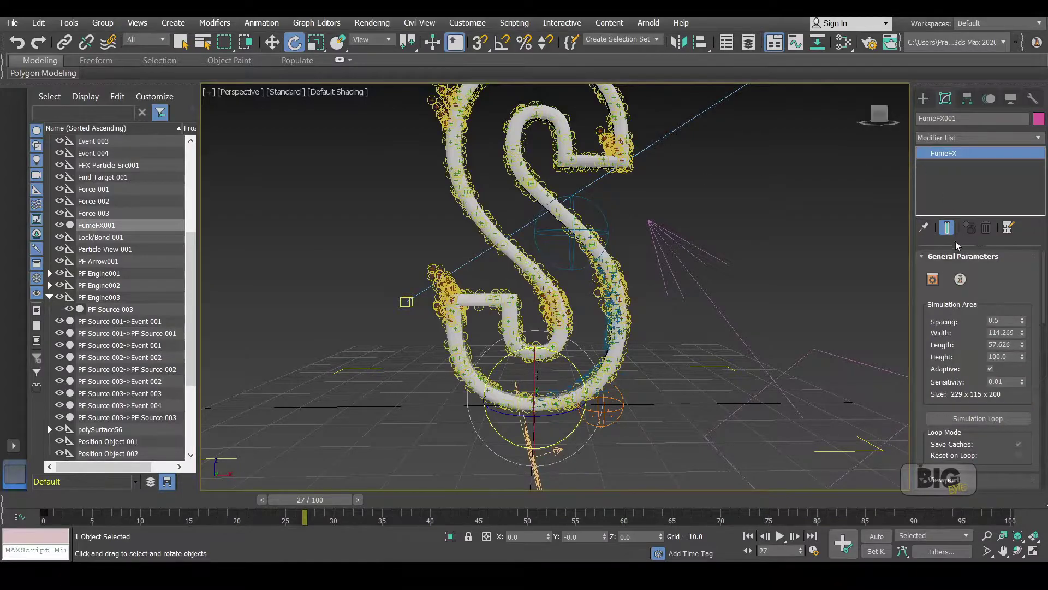
{"action": "left_click", "coordinate": [933, 280]}
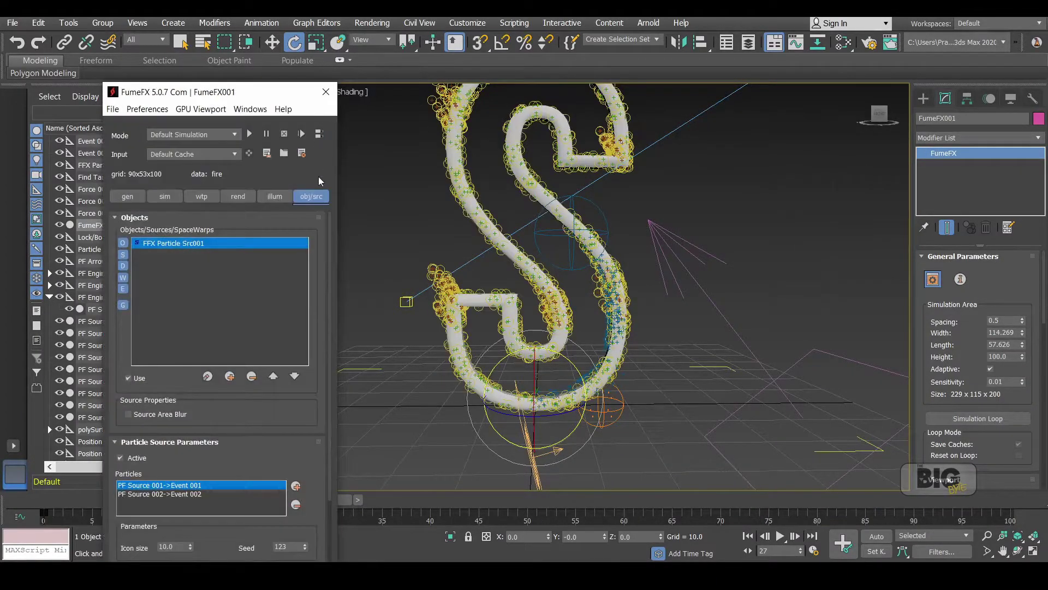
{"action": "left_click_drag", "start_coordinate": [245, 96], "coordinate": [289, 88]}
{"action": "left_click", "coordinate": [530, 455]}
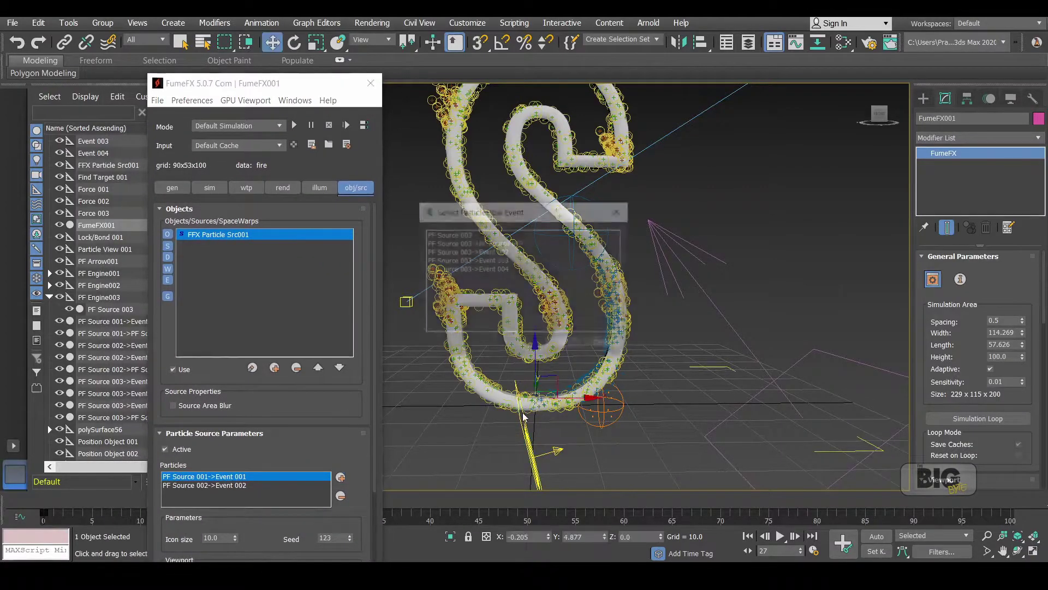
{"action": "left_click", "coordinate": [519, 261]}
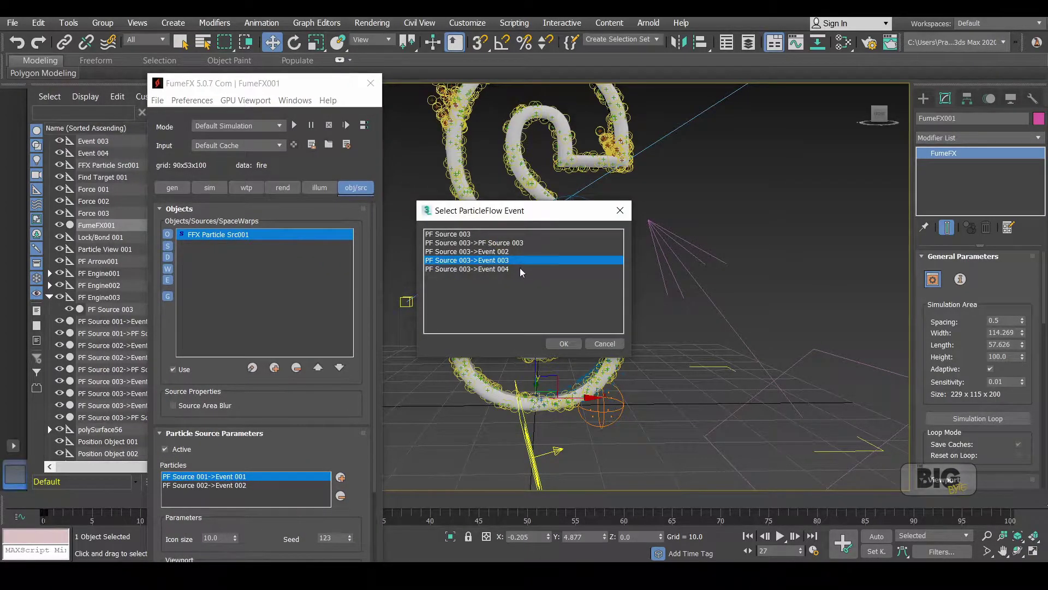
{"action": "left_click", "coordinate": [520, 269], "text": "ctrl"}
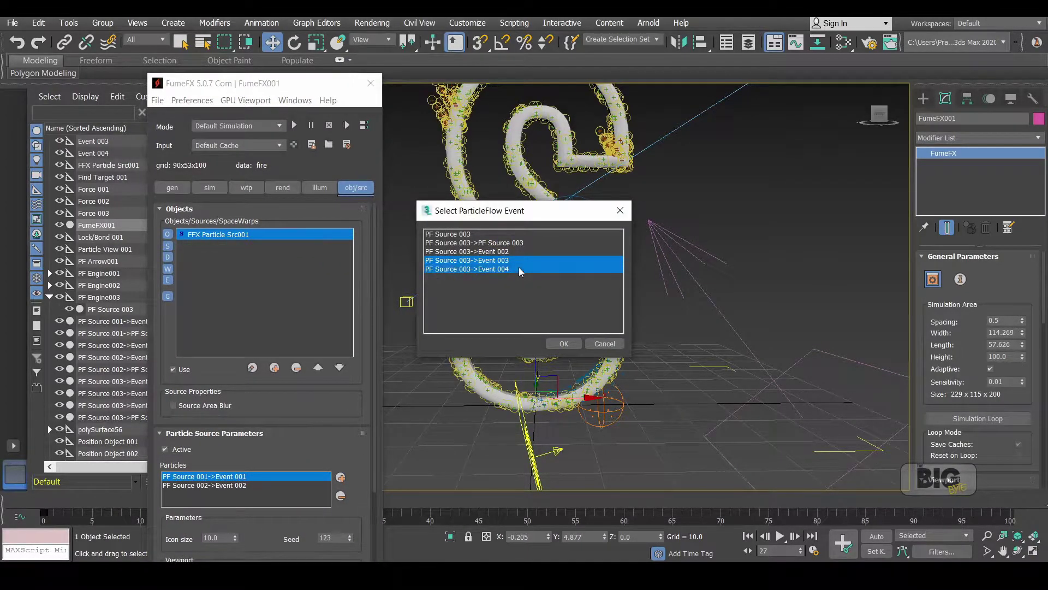
{"action": "left_click", "coordinate": [564, 344]}
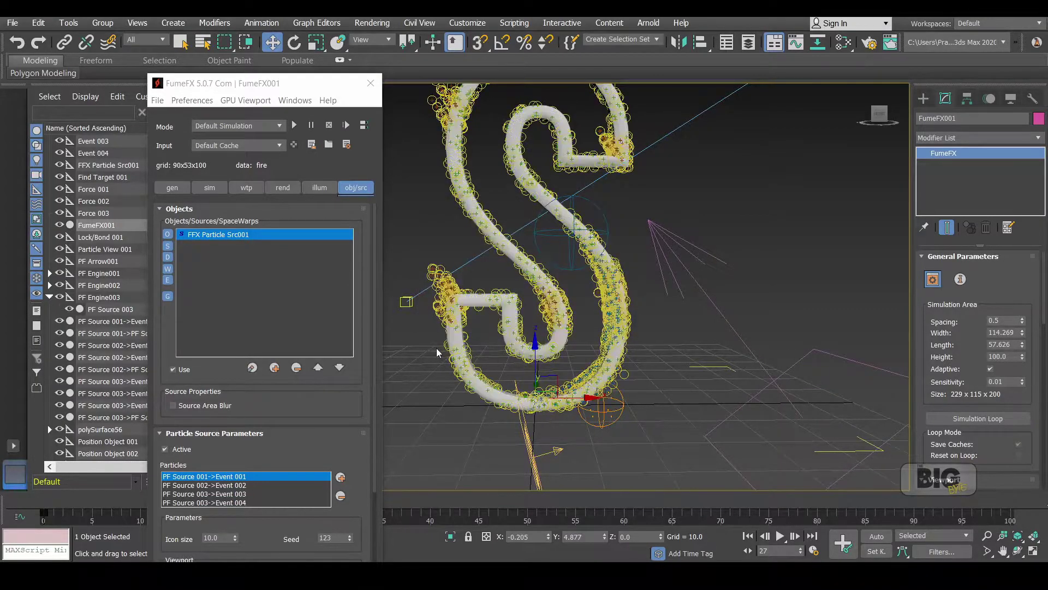
Step: Review the operators and events of PF Source 001, 002 and 003 in Particle View, and close it
{"action": "left_click", "coordinate": [317, 22]}
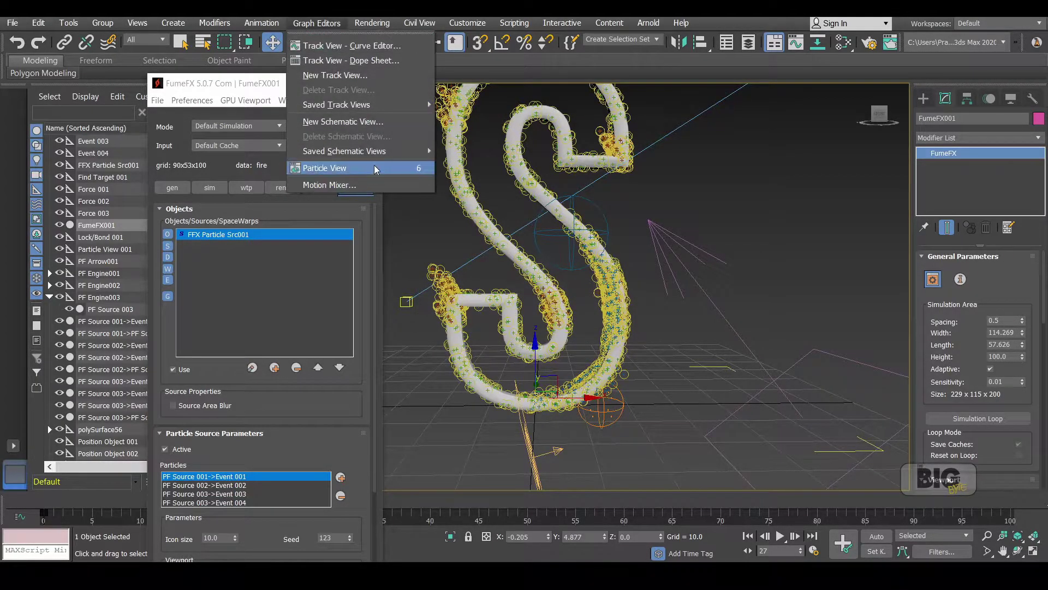
{"action": "left_click", "coordinate": [328, 167]}
{"action": "scroll", "coordinate": [379, 240], "scroll_direction": "down", "scroll_amount": 3}
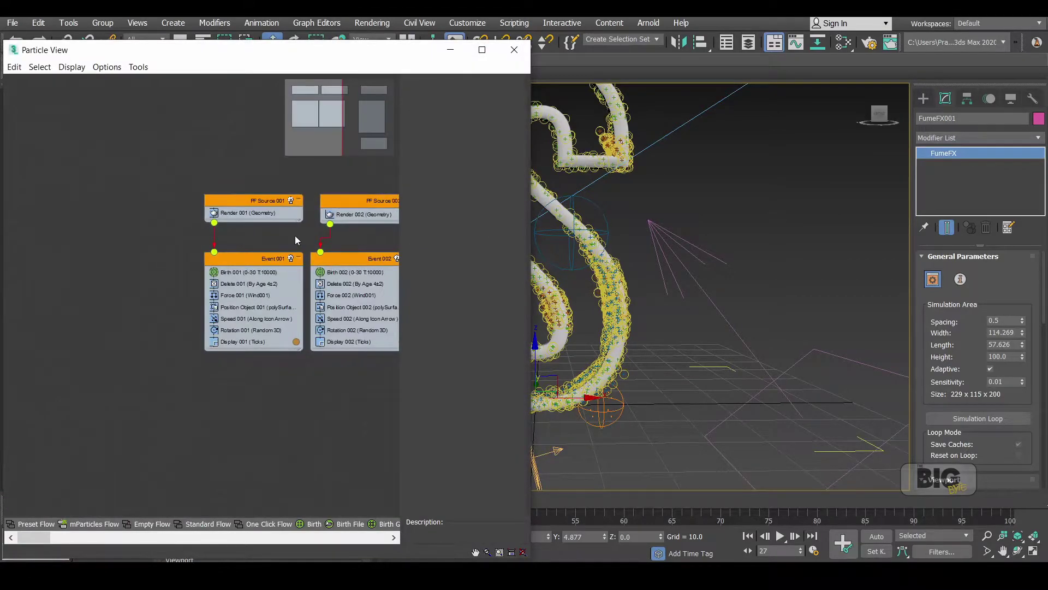
{"action": "scroll", "coordinate": [365, 237], "scroll_direction": "down", "scroll_amount": 4}
{"action": "scroll", "coordinate": [365, 237], "scroll_direction": "up", "scroll_amount": 2}
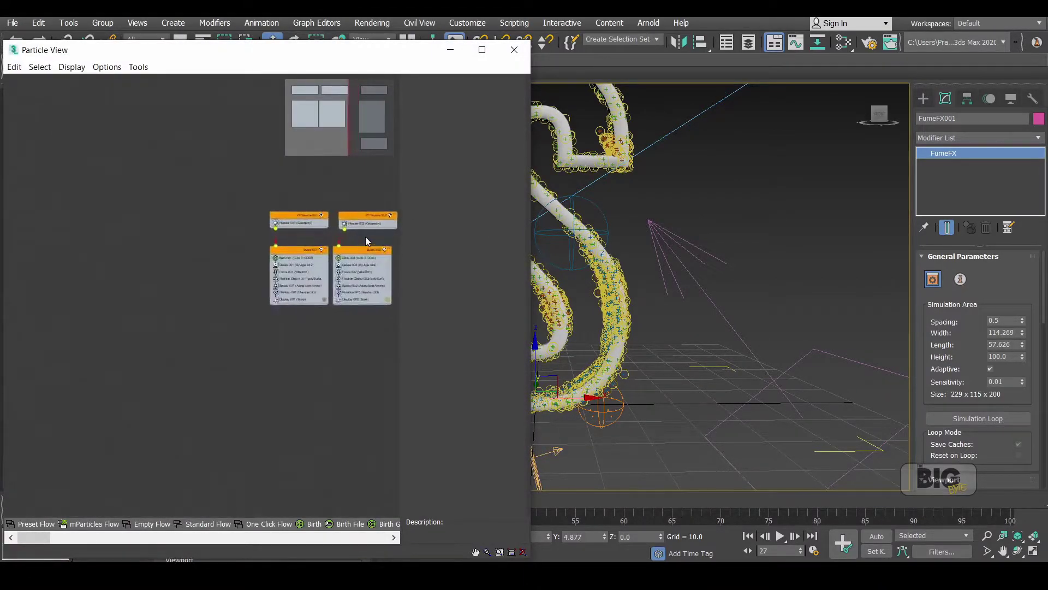
{"action": "scroll", "coordinate": [314, 330], "scroll_direction": "up", "scroll_amount": 5}
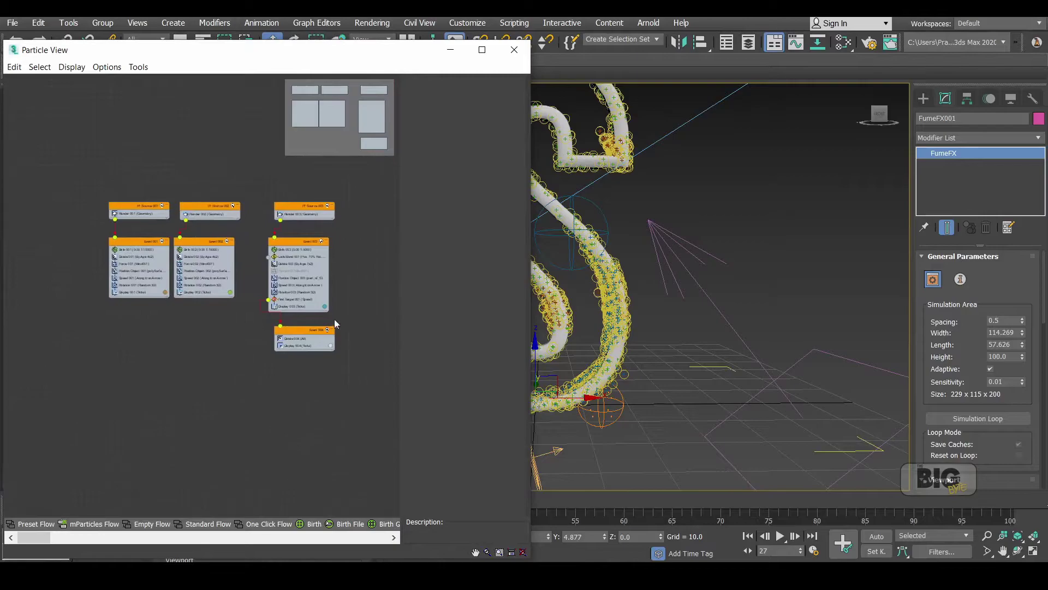
{"action": "left_click", "coordinate": [514, 49]}
{"action": "scroll", "coordinate": [702, 192], "scroll_direction": "down", "scroll_amount": 1}
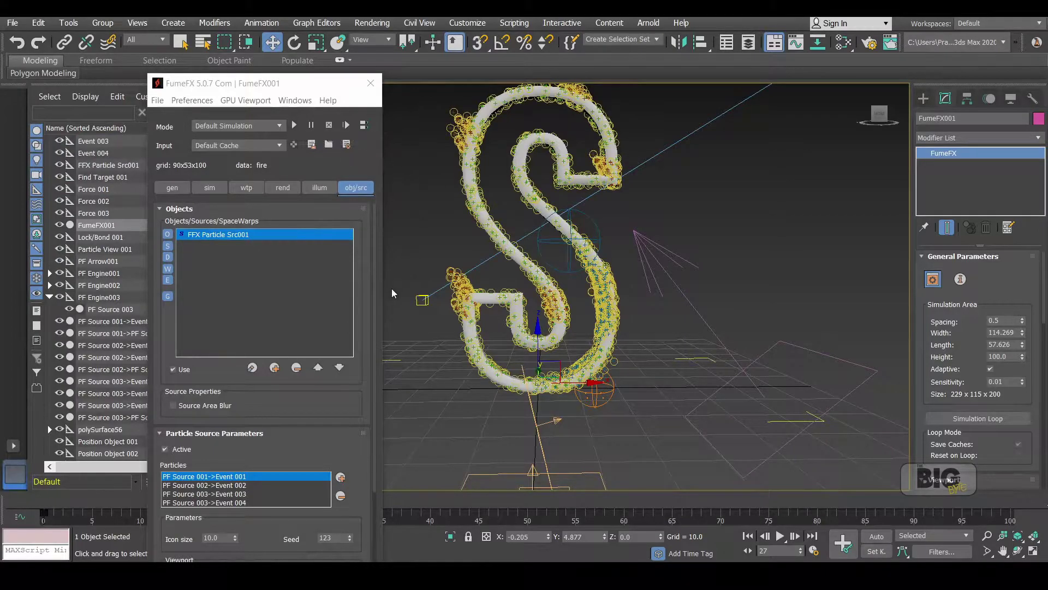
Step: Try a radius of 1.0 for FFX Particle Src001 with PF Source 003->Event 004 selected
{"action": "left_click_drag", "start_coordinate": [374, 293], "coordinate": [377, 398]}
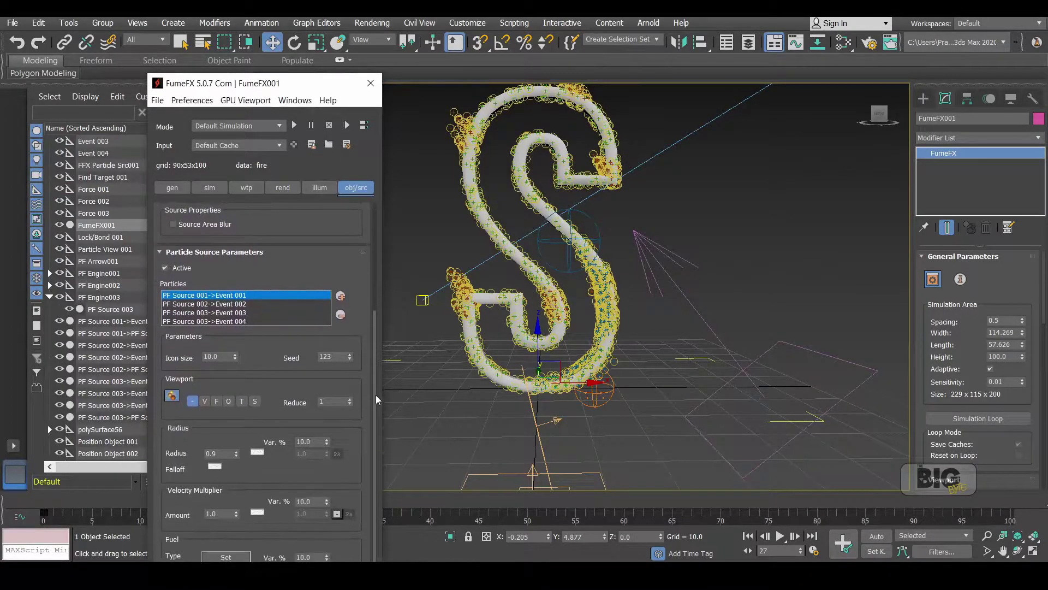
{"action": "left_click", "coordinate": [280, 320]}
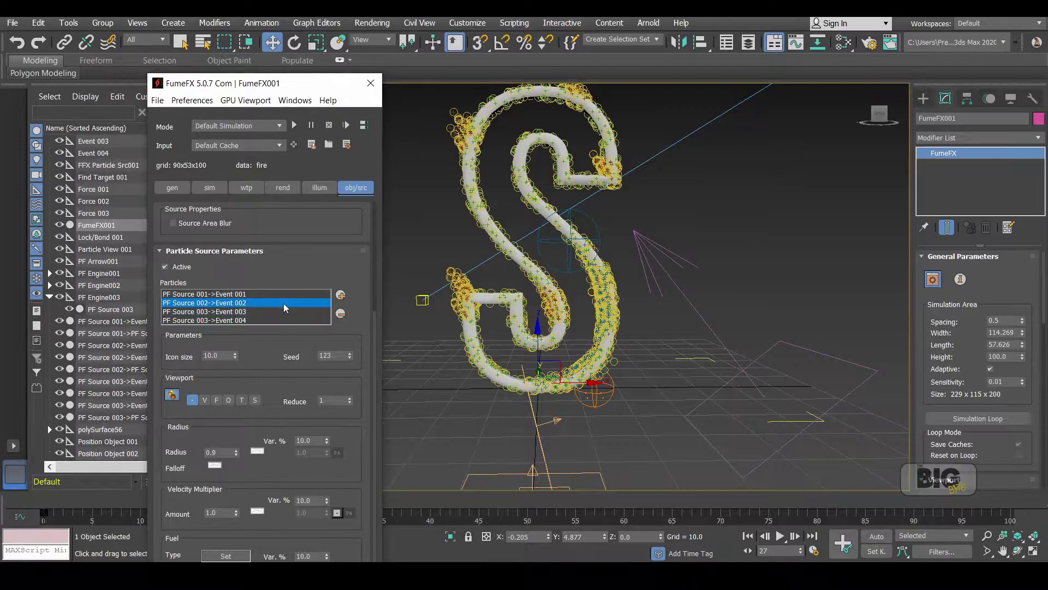
{"action": "left_click", "coordinate": [285, 321]}
{"action": "left_click", "coordinate": [220, 452]}
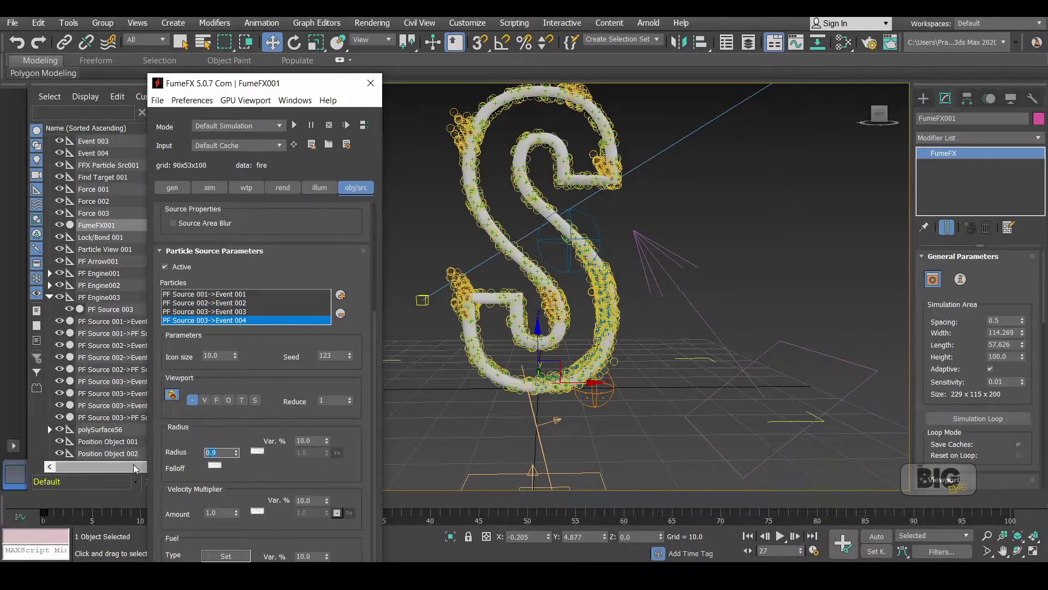
{"action": "type", "text": "1"}
{"action": "key", "text": "Return"}
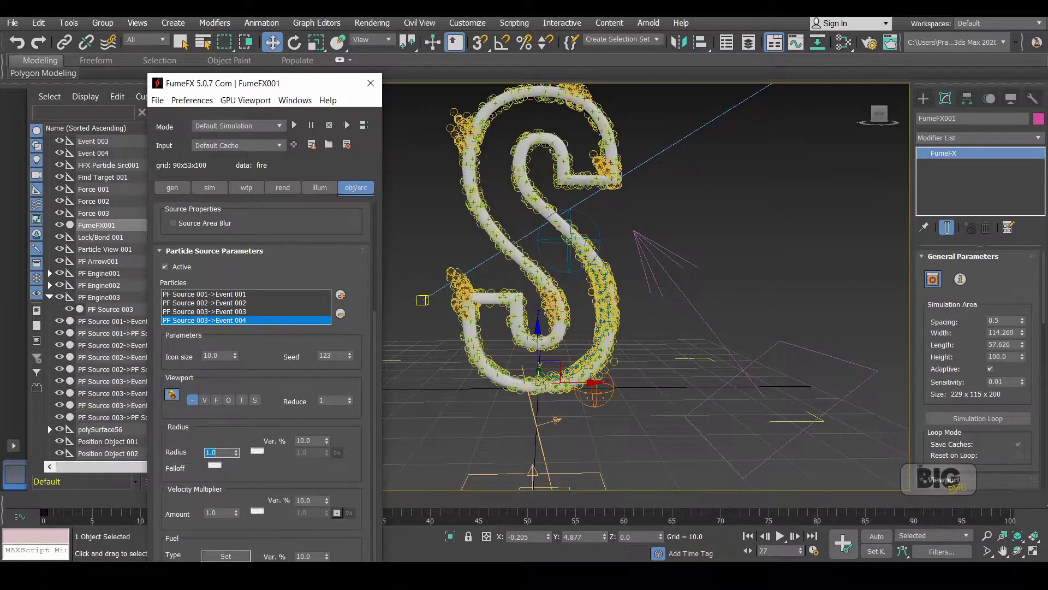
Step: Set the radius of FFX Particle Src001 to 0.8 with PF Source 003->Event 003 selected
{"action": "left_click", "coordinate": [246, 294]}
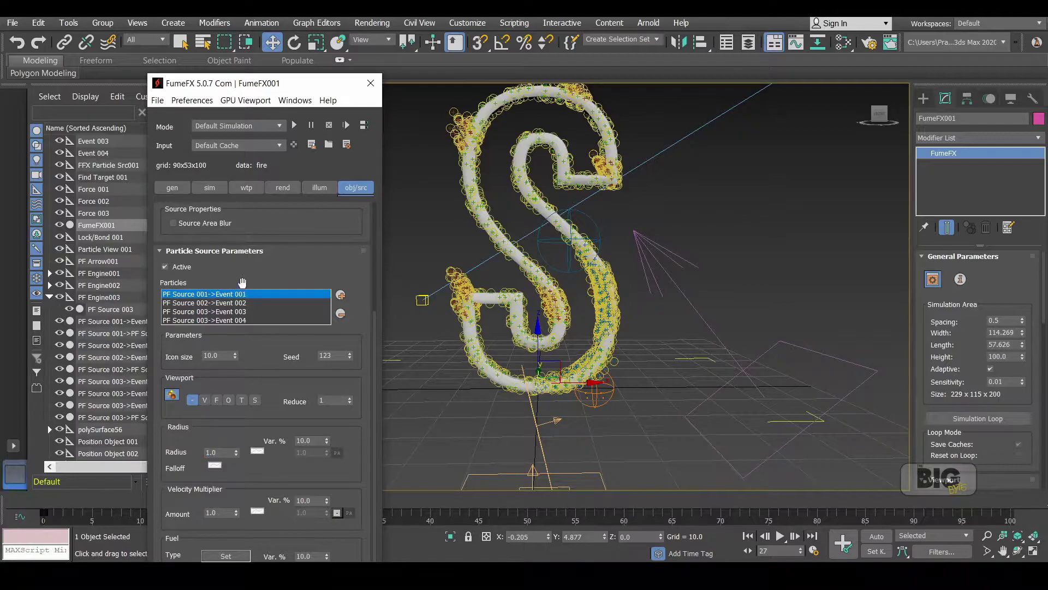
{"action": "left_click", "coordinate": [253, 311]}
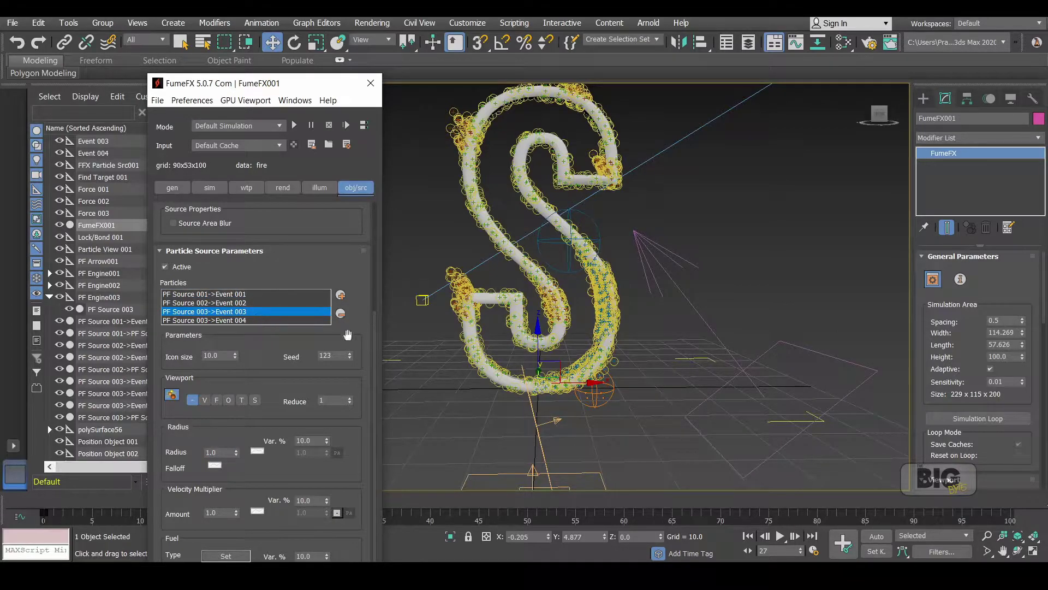
{"action": "left_click", "coordinate": [220, 453]}
{"action": "type", "text": "0.8"}
{"action": "key", "text": "Return"}
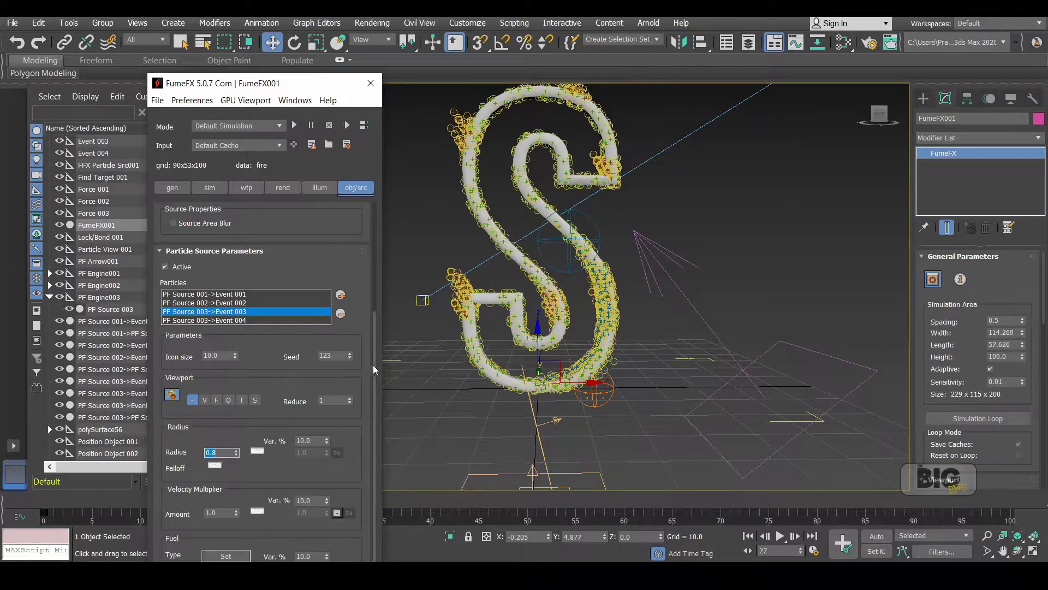
Step: Remove PF Source 003->Event 003 and PF Source 003->Event 004 from the particles of FFX Particle Src001
{"action": "scroll", "coordinate": [319, 355], "scroll_direction": "up", "scroll_amount": 5}
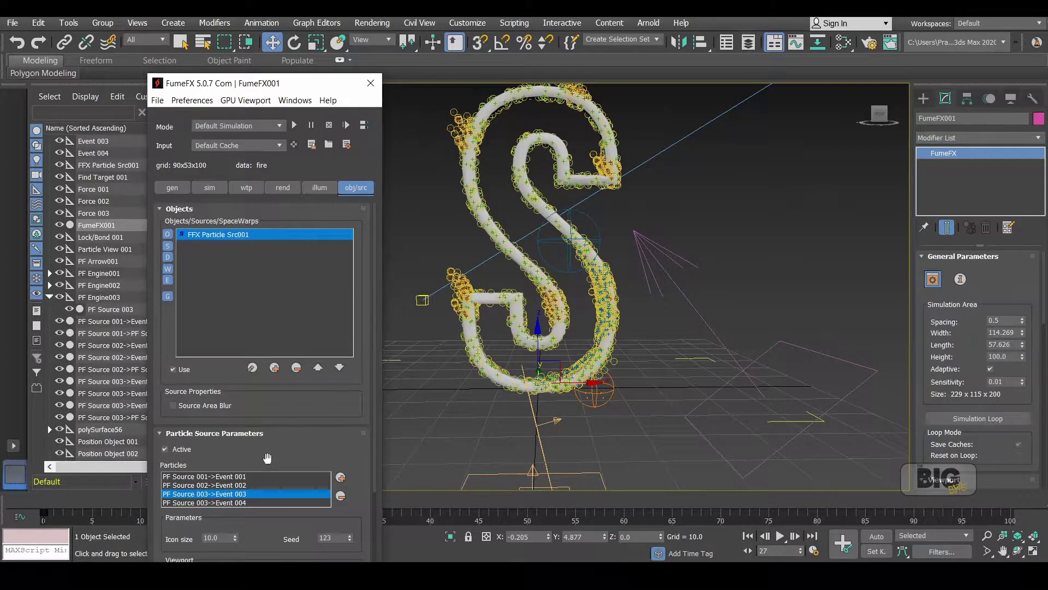
{"action": "left_click", "coordinate": [341, 495]}
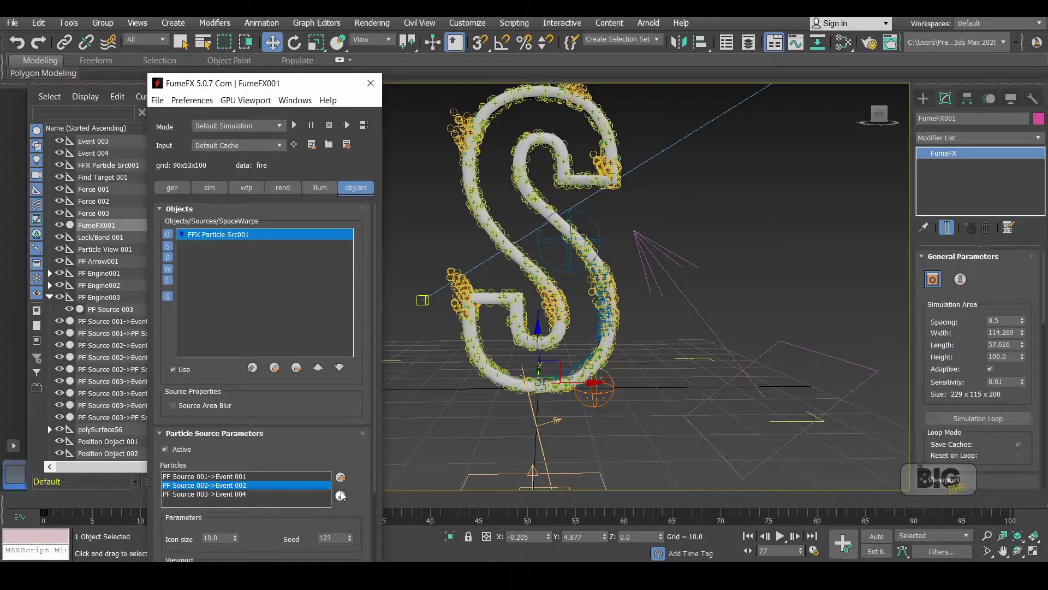
{"action": "left_click", "coordinate": [321, 495]}
{"action": "left_click", "coordinate": [340, 495]}
Step: Add a second Particle Source to FumeFX001 and assign the whole PF Source 003 to its particles
{"action": "left_click", "coordinate": [253, 369]}
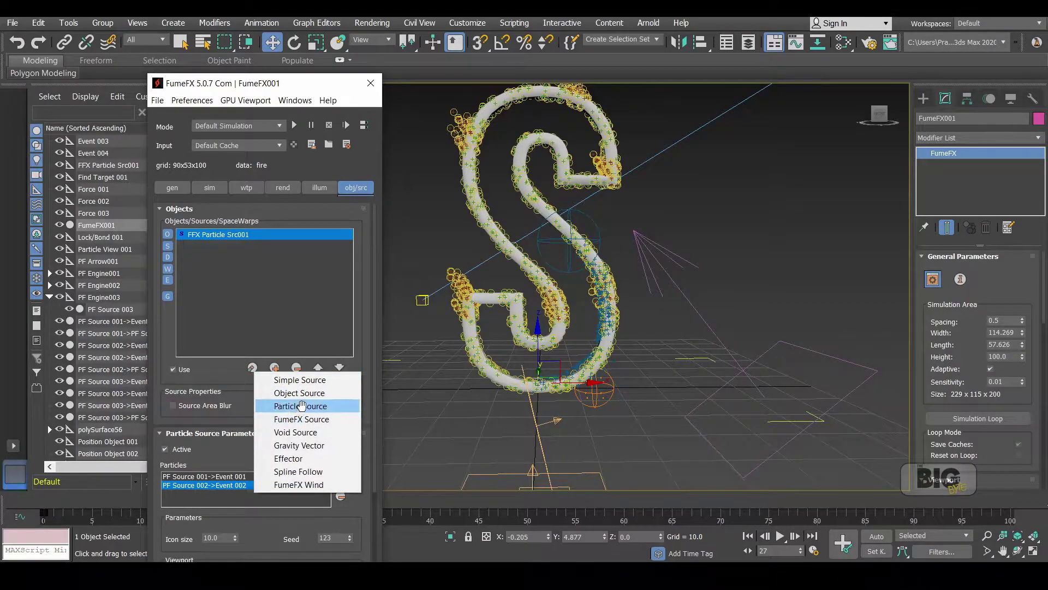
{"action": "left_click", "coordinate": [302, 405]}
{"action": "left_click", "coordinate": [263, 247]}
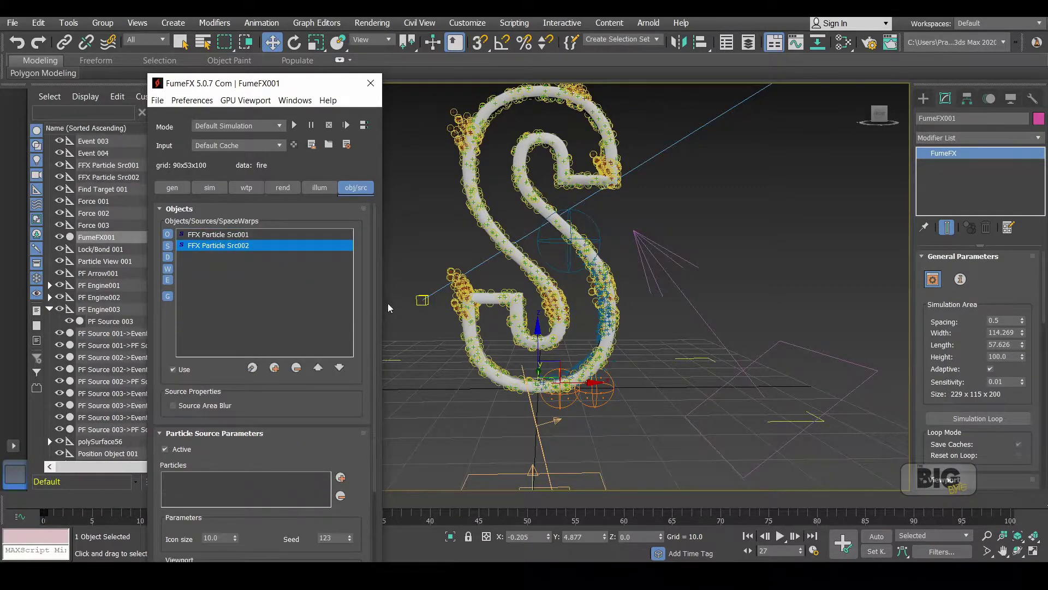
{"action": "left_click_drag", "start_coordinate": [373, 312], "coordinate": [377, 356]}
{"action": "left_click", "coordinate": [340, 401]}
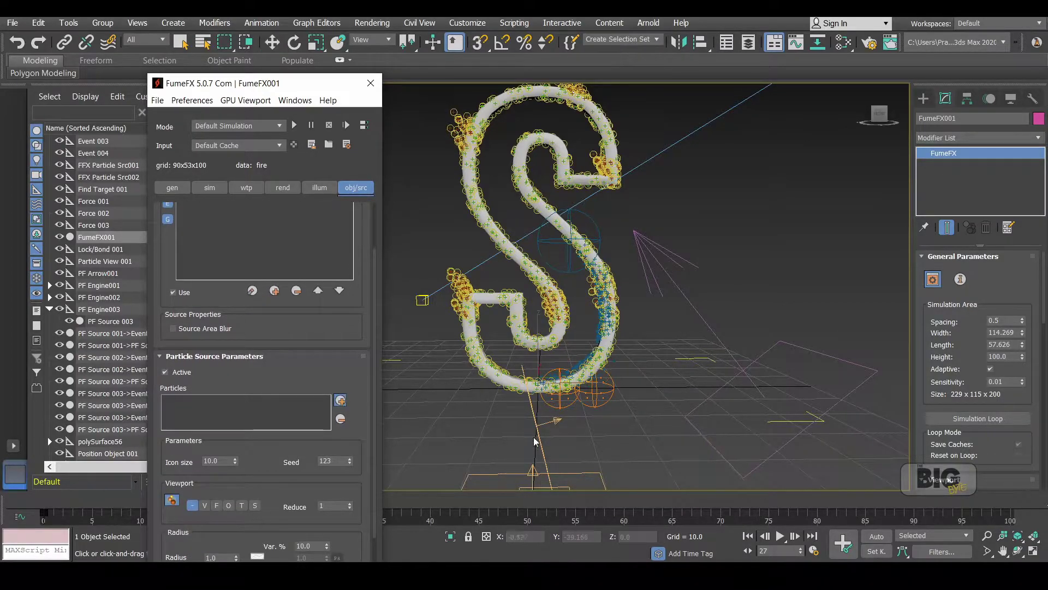
{"action": "left_click", "coordinate": [536, 431]}
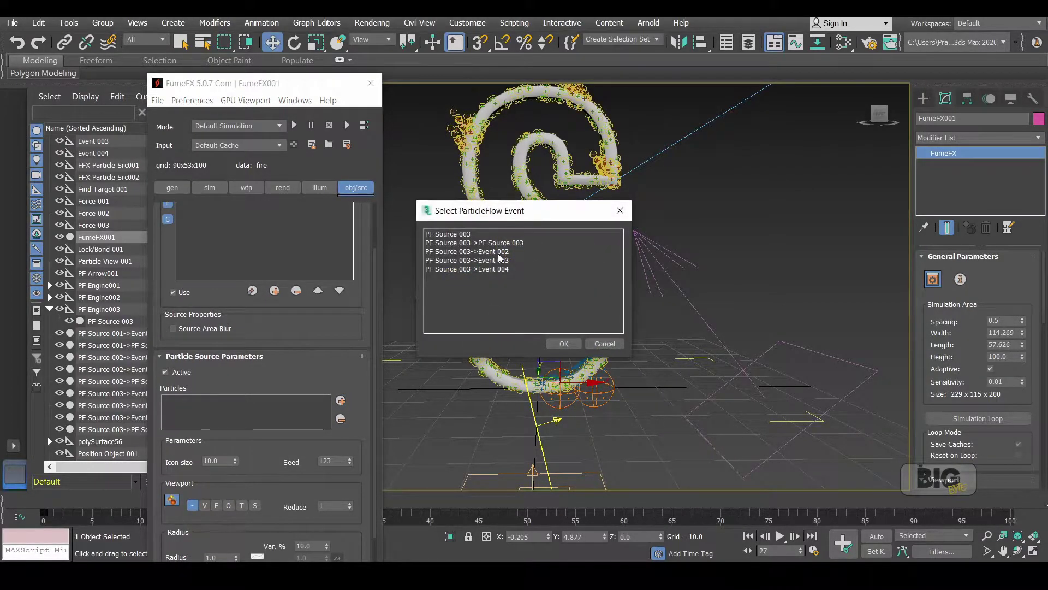
{"action": "left_click", "coordinate": [497, 235]}
{"action": "left_click", "coordinate": [562, 344]}
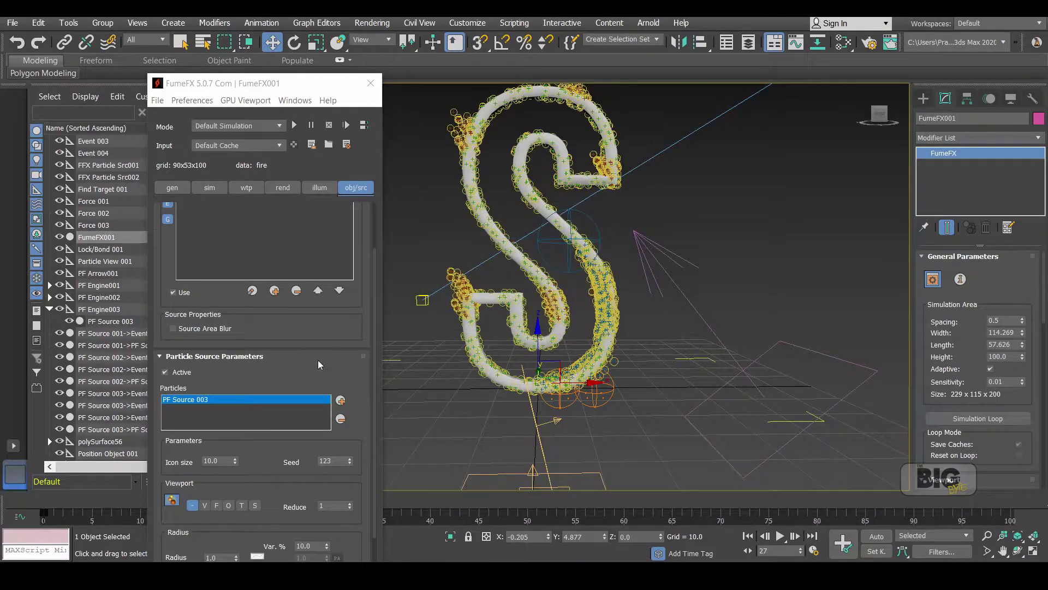
Step: Examine the new source's particle radius circles up close along the lower curve of the S
{"action": "left_click_drag", "start_coordinate": [376, 362], "coordinate": [367, 454]}
{"action": "double_click", "coordinate": [218, 402]}
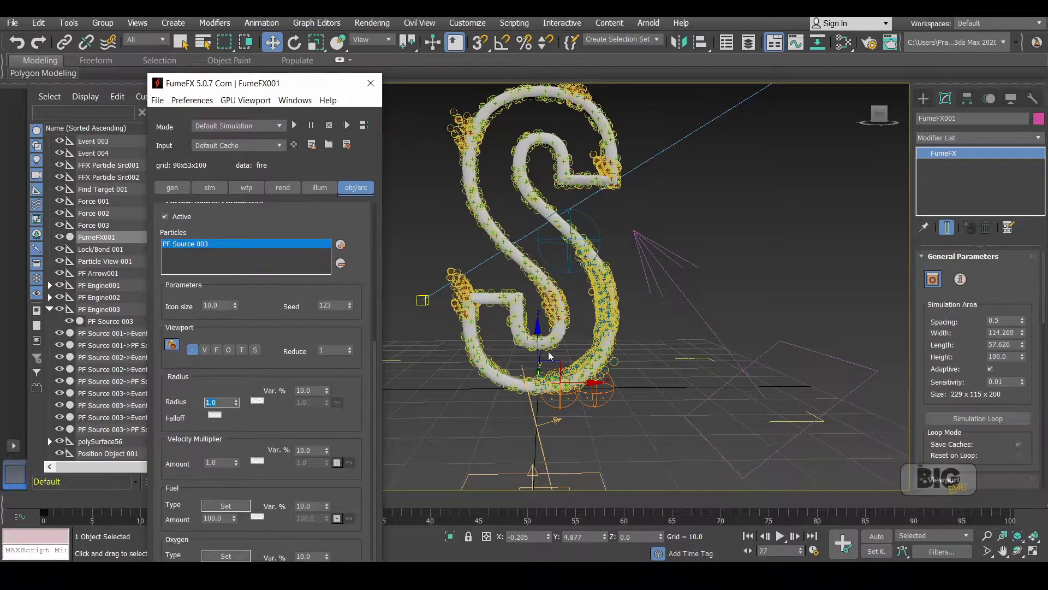
{"action": "middle_click_drag", "start_coordinate": [542, 358], "coordinate": [538, 336], "text": "alt"}
{"action": "scroll", "coordinate": [562, 339], "scroll_direction": "up", "scroll_amount": 3}
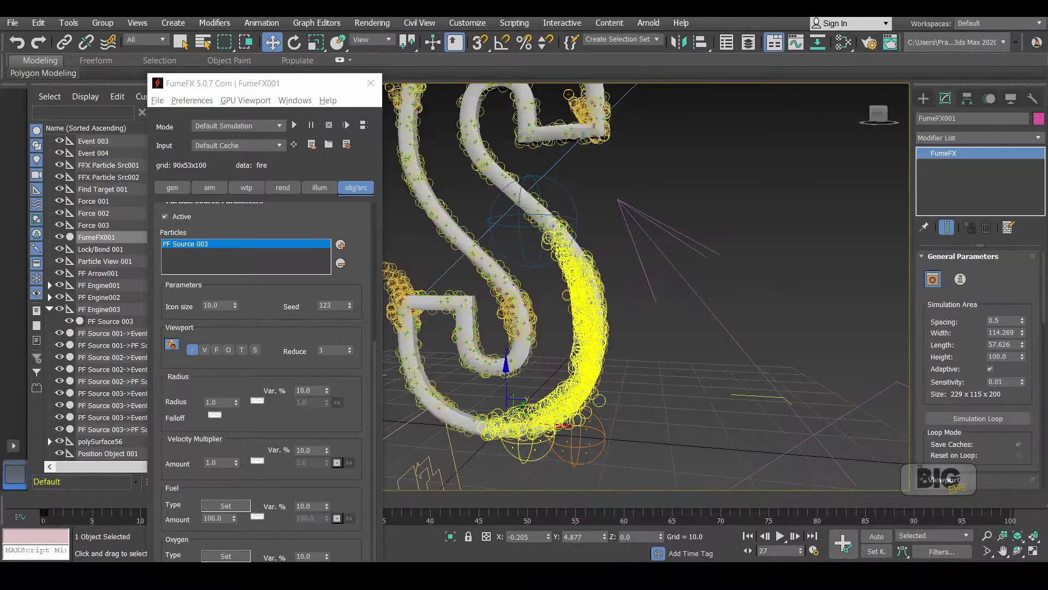
{"action": "scroll", "coordinate": [538, 336], "scroll_direction": "up", "scroll_amount": 5}
{"action": "scroll", "coordinate": [550, 338], "scroll_direction": "down", "scroll_amount": 6}
{"action": "scroll", "coordinate": [550, 339], "scroll_direction": "up", "scroll_amount": 2}
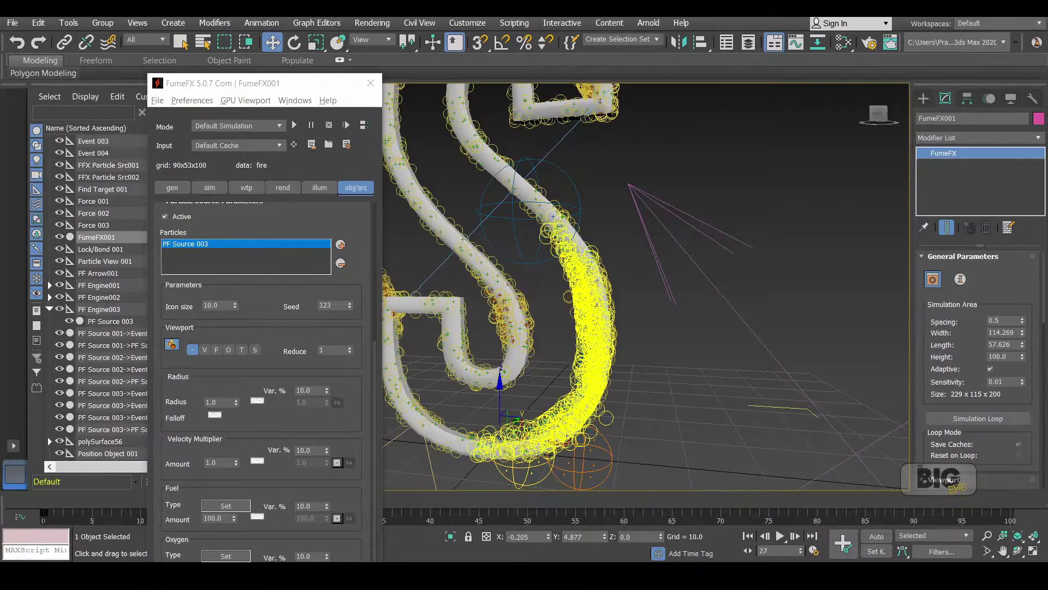
Step: Turn off PF Source 001 and PF Source 002 in Particle View and minimize its window
{"action": "left_click", "coordinate": [317, 22]}
{"action": "left_click", "coordinate": [346, 167]}
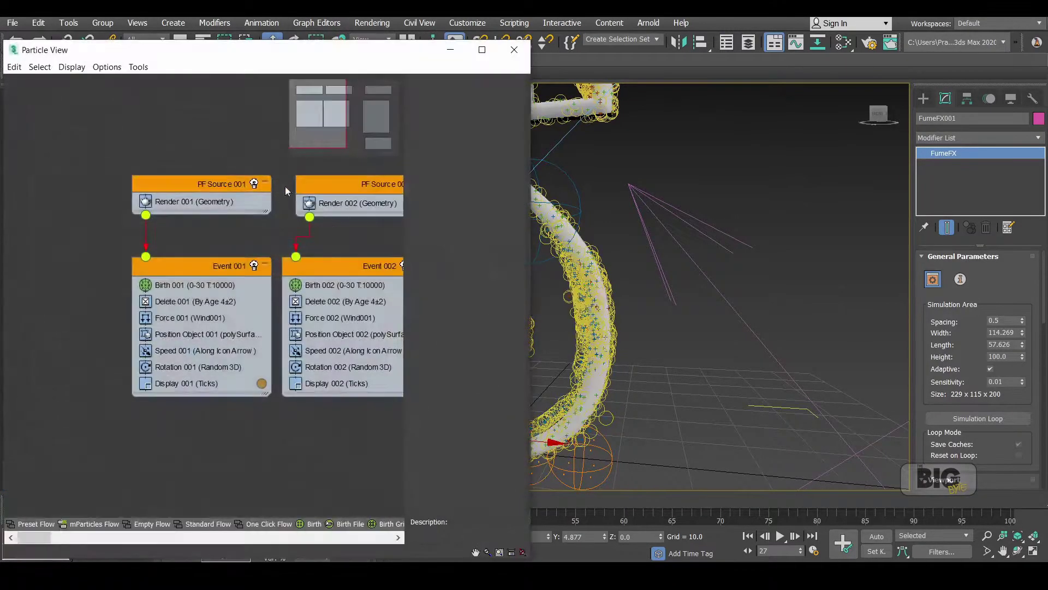
{"action": "left_click", "coordinate": [254, 185]}
{"action": "middle_click_drag", "start_coordinate": [228, 151], "coordinate": [69, 172]}
{"action": "left_click", "coordinate": [257, 205]}
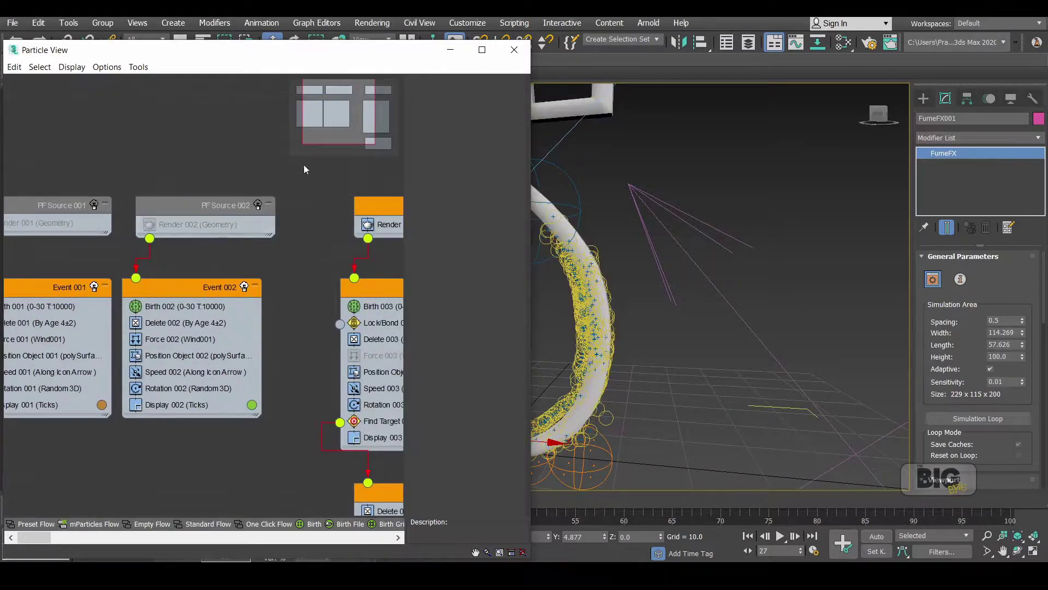
{"action": "left_click", "coordinate": [450, 50]}
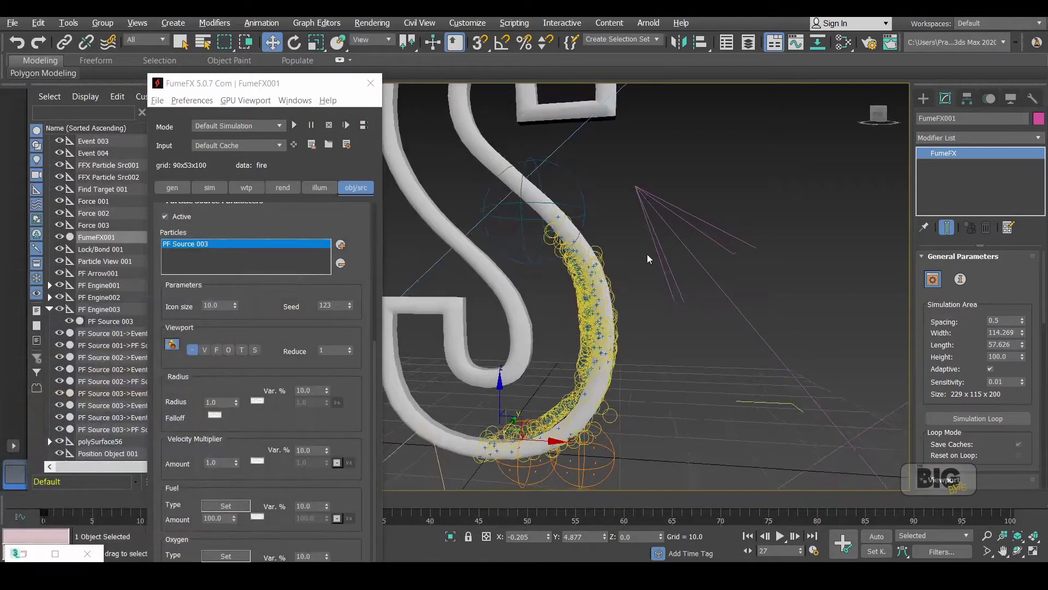
Step: Set the radius of the new particle source containing PF Source 003 to 0.5
{"action": "middle_click_drag", "start_coordinate": [656, 254], "coordinate": [616, 265], "text": "alt"}
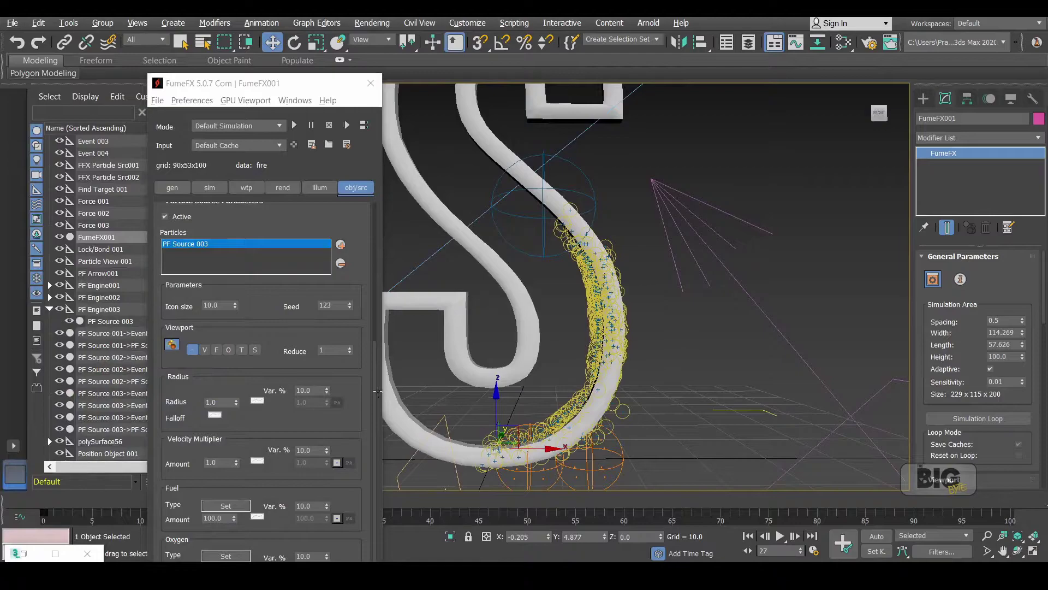
{"action": "left_click_drag", "start_coordinate": [375, 355], "coordinate": [375, 394]}
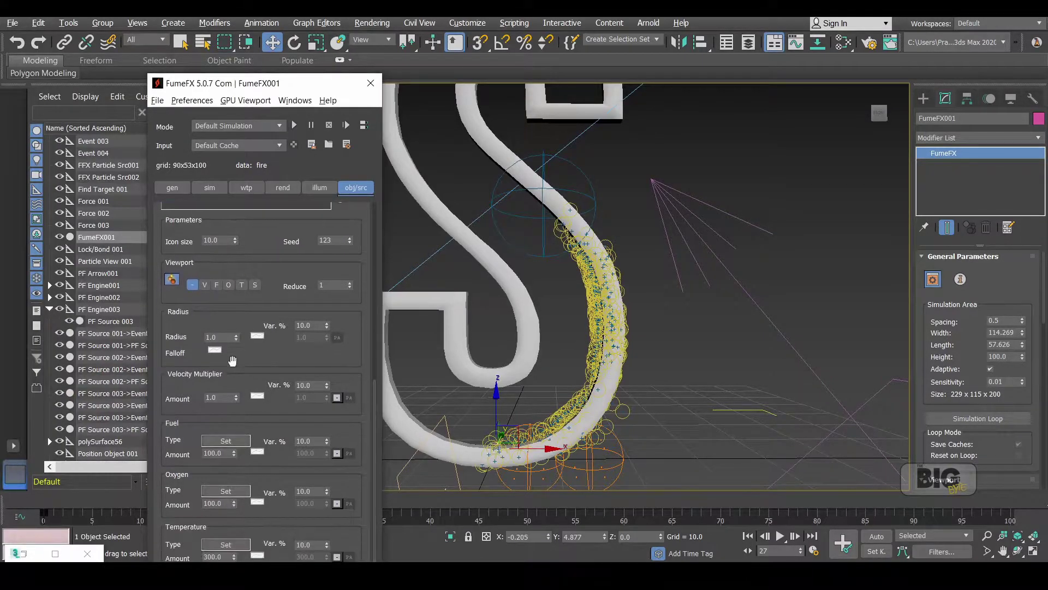
{"action": "double_click", "coordinate": [218, 336]}
{"action": "type", "text": "0."}
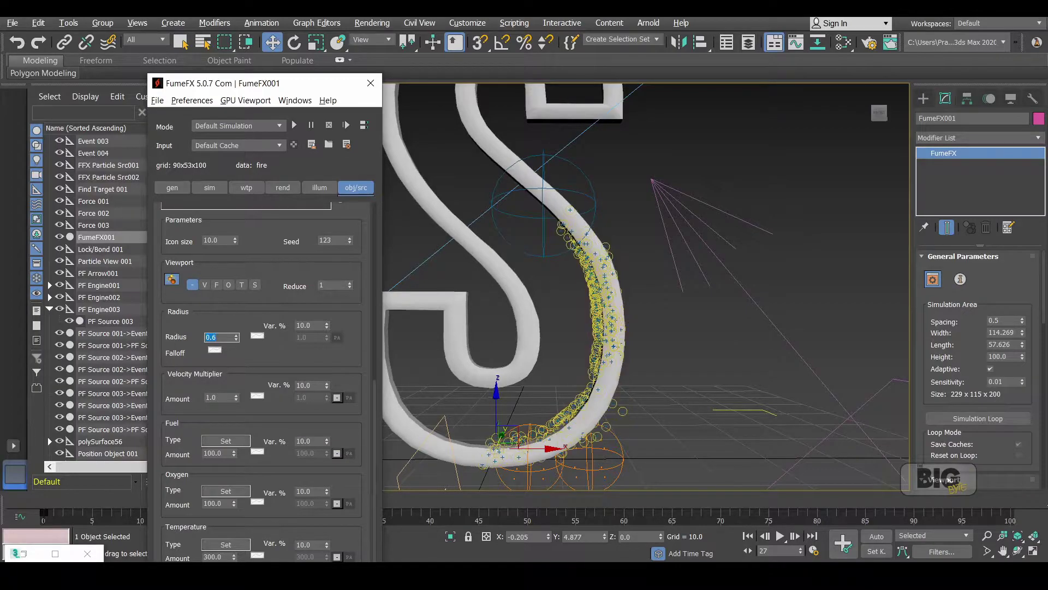
{"action": "type", "text": "5"}
{"action": "key", "text": "Return"}
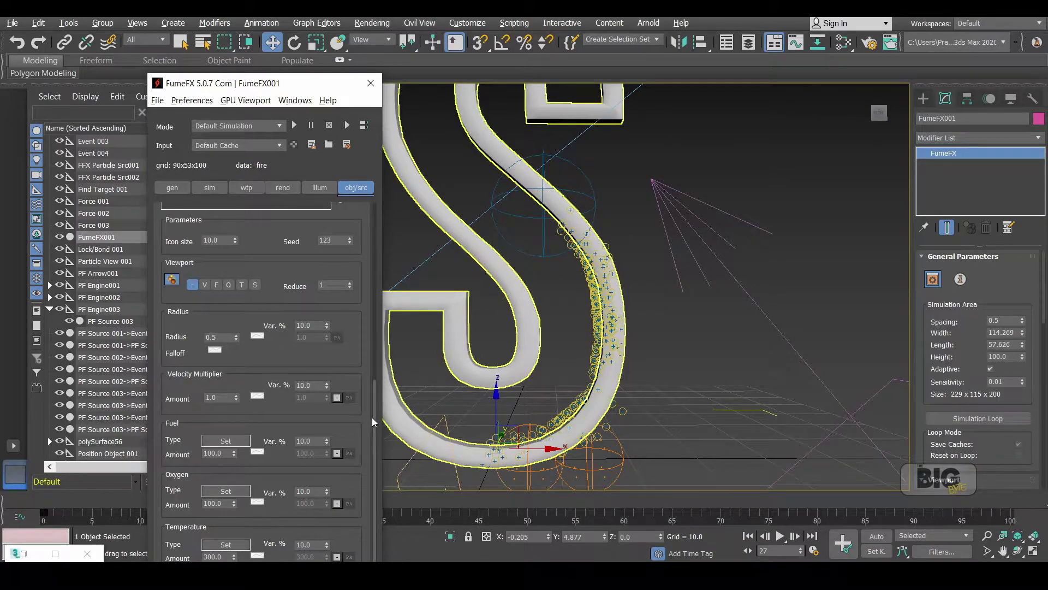
Step: Try a Fuel amount of 45 on the PF Source 003 particle source with a short test simulation
{"action": "left_click", "coordinate": [225, 491]}
{"action": "left_click", "coordinate": [215, 453]}
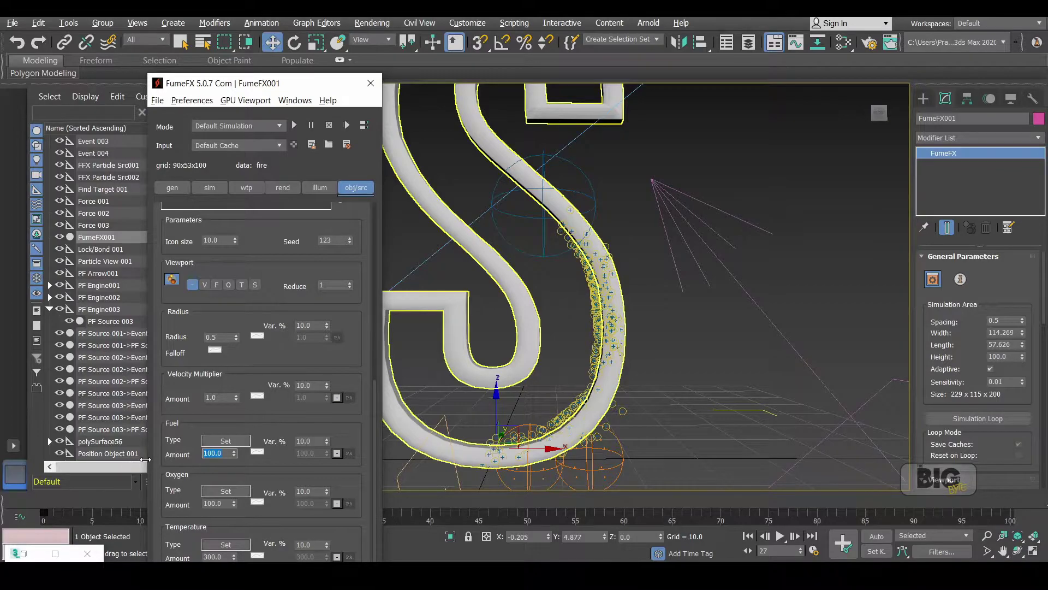
{"action": "type", "text": "45"}
{"action": "key", "text": "Return"}
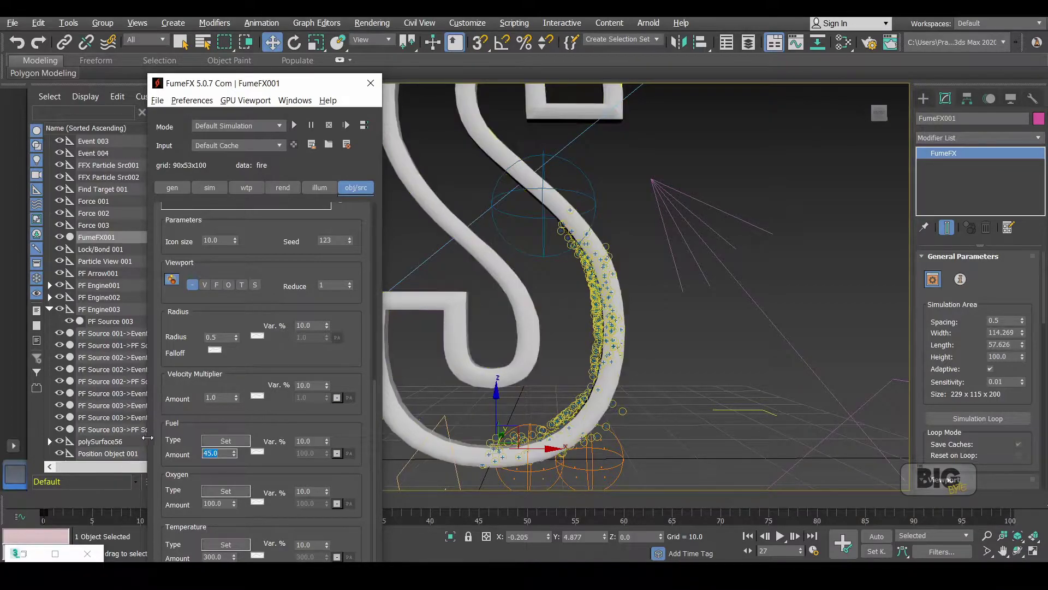
{"action": "left_click", "coordinate": [294, 125]}
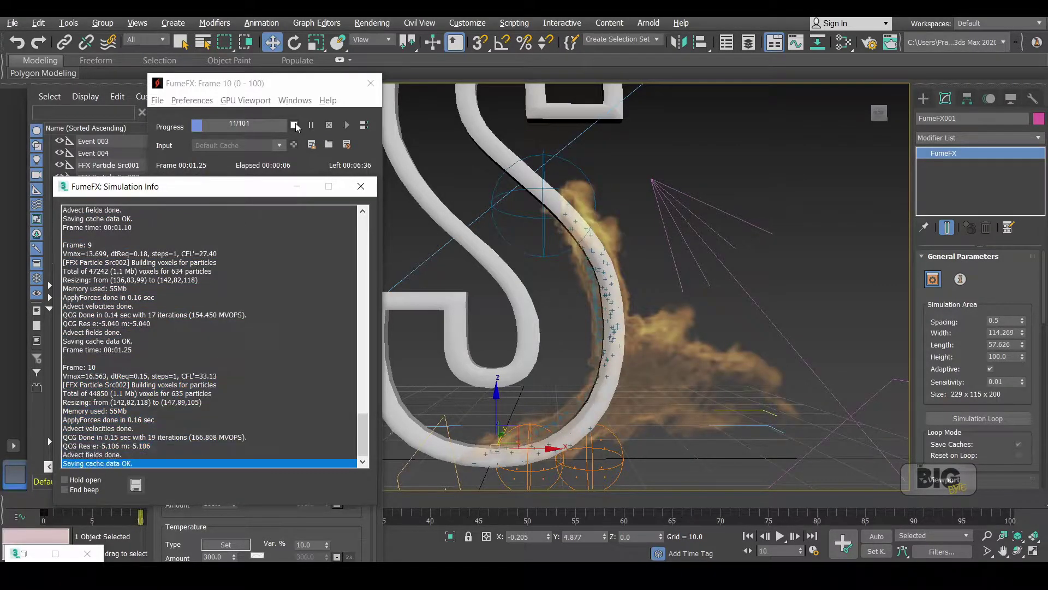
{"action": "left_click", "coordinate": [294, 125]}
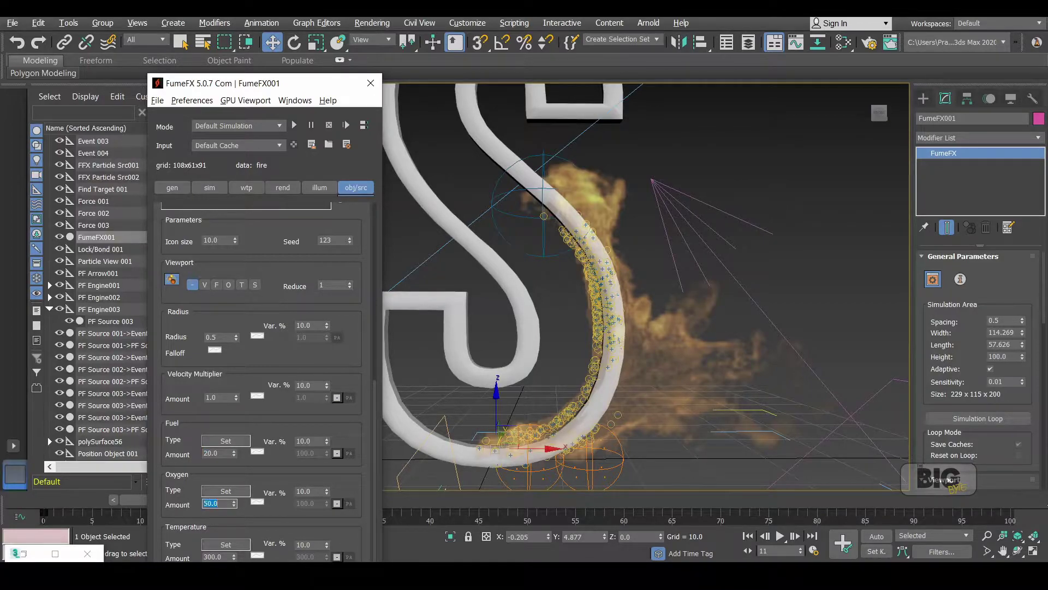
Step: Run the FumeFX simulation again and examine the flames around the whole S
{"action": "left_click", "coordinate": [294, 125]}
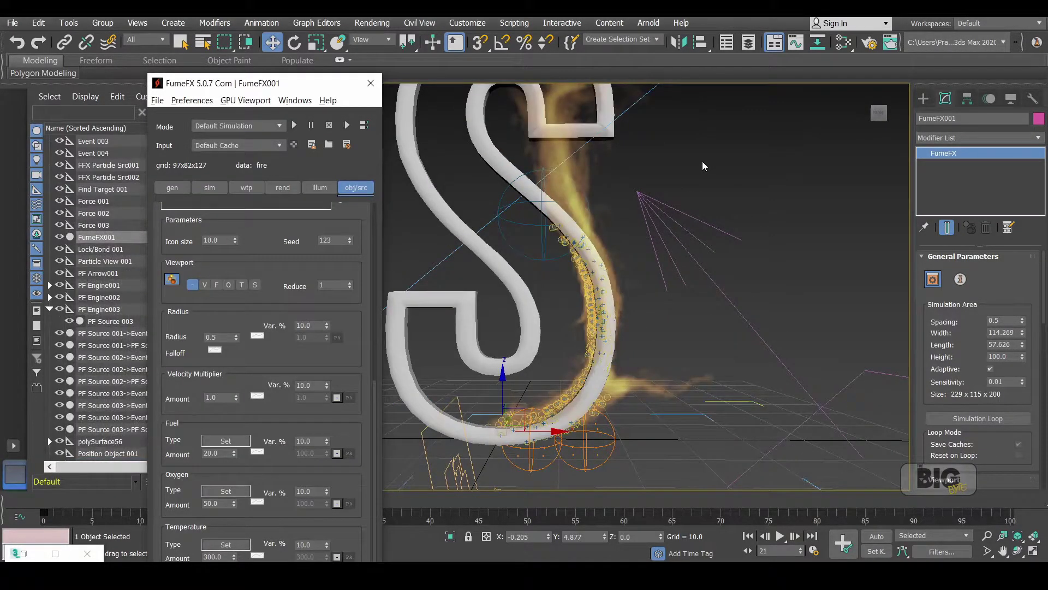
{"action": "middle_click_drag", "start_coordinate": [703, 166], "coordinate": [751, 194]}
{"action": "scroll", "coordinate": [751, 195], "scroll_direction": "down", "scroll_amount": 5}
{"action": "scroll", "coordinate": [733, 177], "scroll_direction": "up", "scroll_amount": 3}
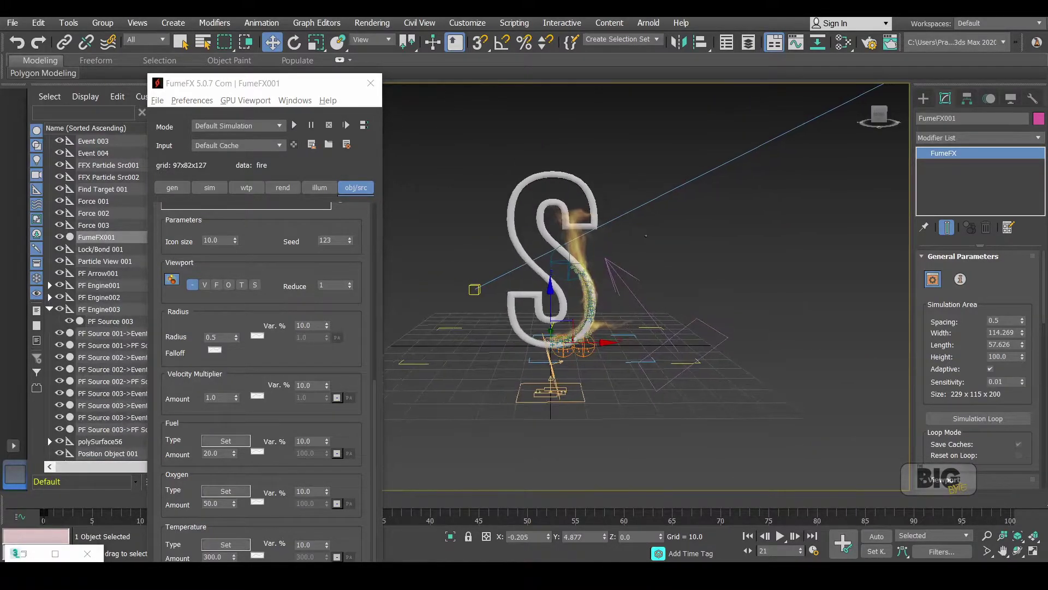
Step: Render the current frame of the S and inspect the flames up close in the rendered image
{"action": "left_click", "coordinate": [888, 42]}
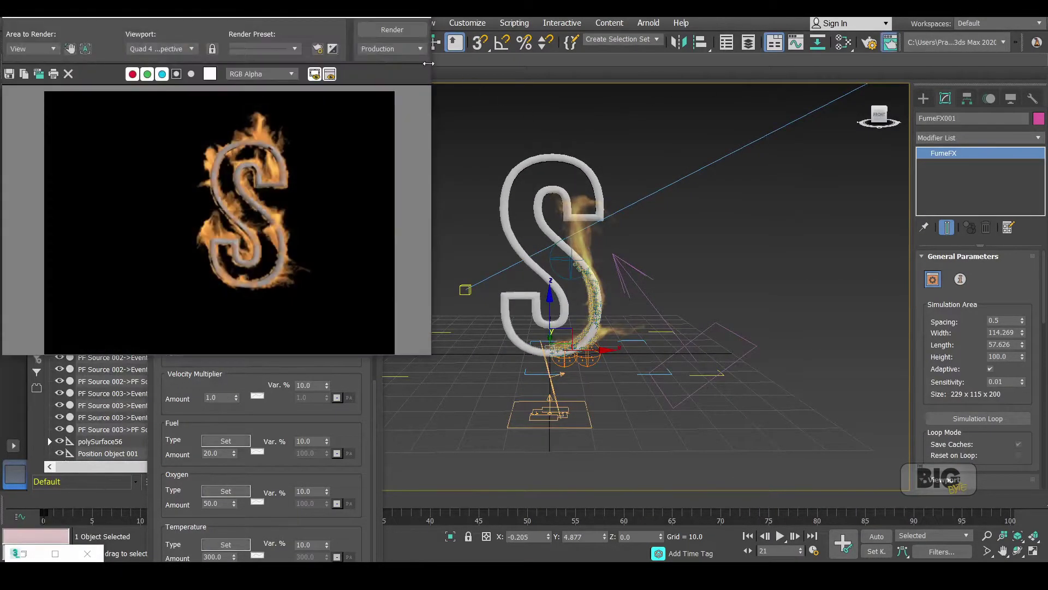
{"action": "left_click", "coordinate": [424, 31]}
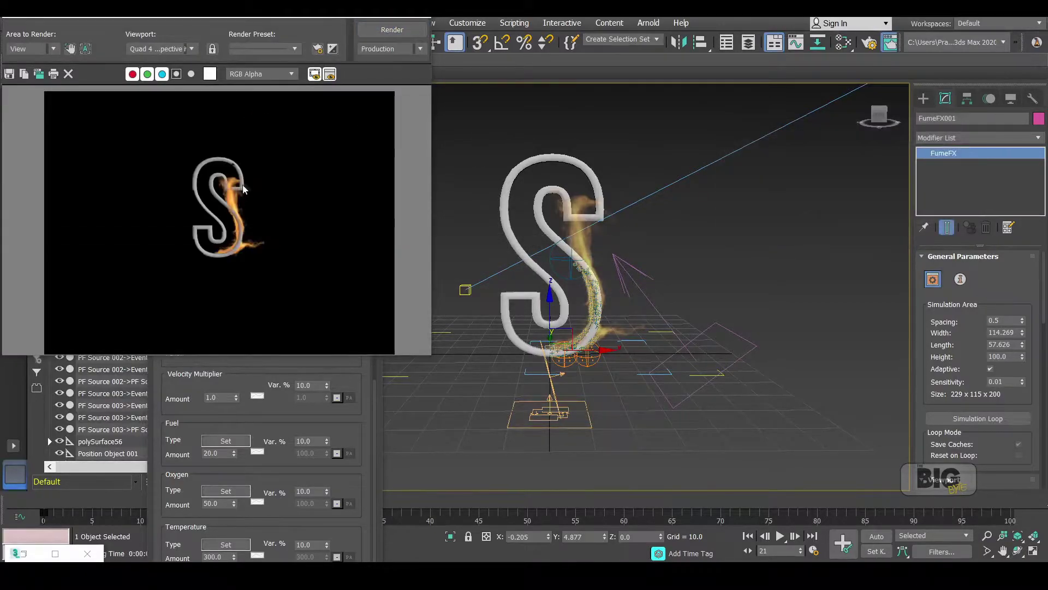
{"action": "scroll", "coordinate": [247, 226], "scroll_direction": "up", "scroll_amount": 4}
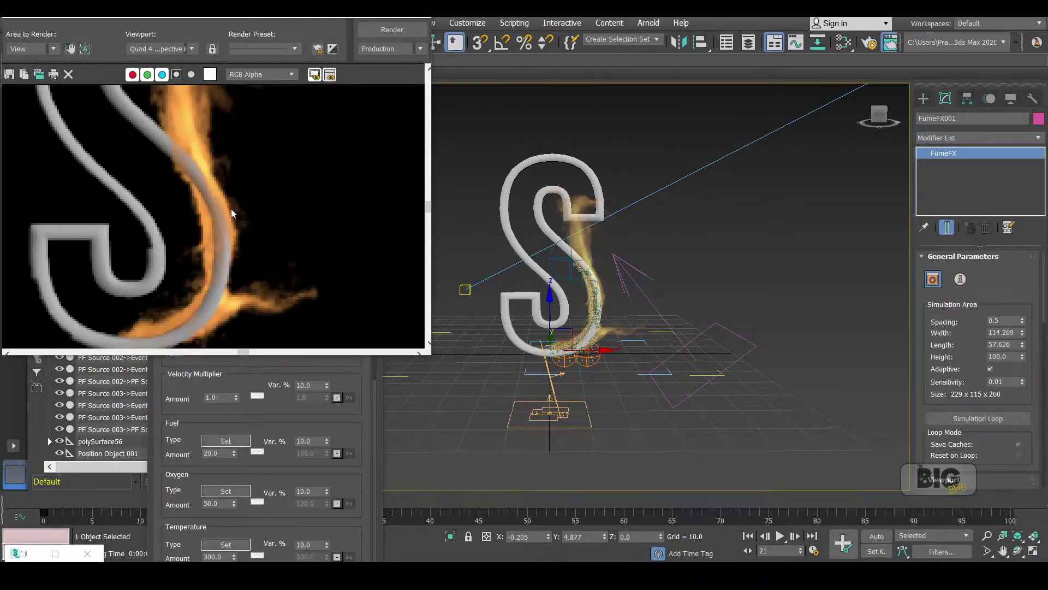
{"action": "scroll", "coordinate": [231, 208], "scroll_direction": "down", "scroll_amount": 3}
{"action": "left_click", "coordinate": [416, 13]}
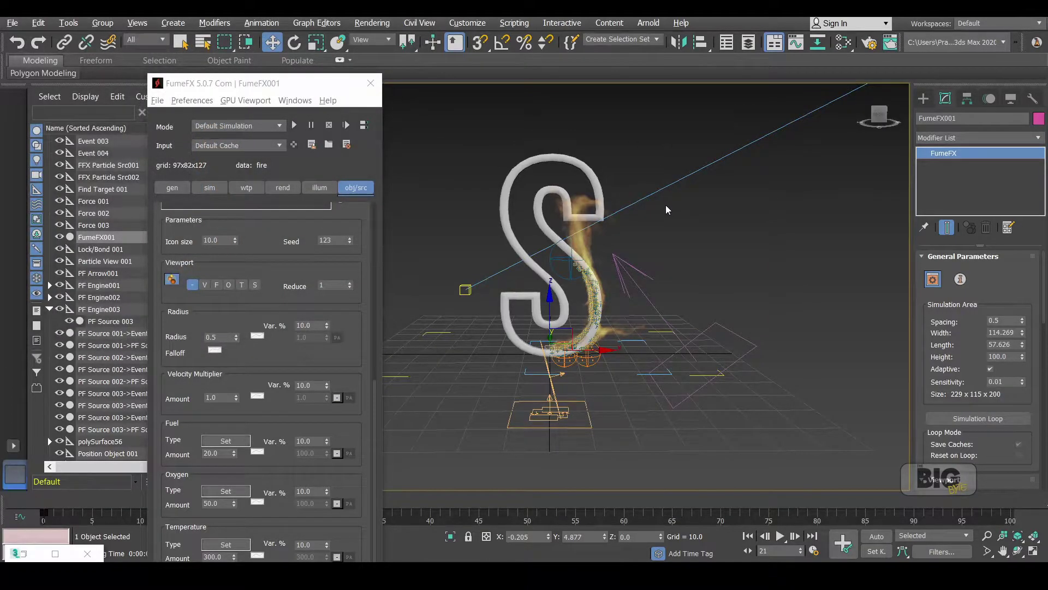
Step: Set the FumeFX fuel Expansion to 0.2 and run a short test simulation on the lower curve of the S
{"action": "scroll", "coordinate": [666, 209], "scroll_direction": "up", "scroll_amount": 6}
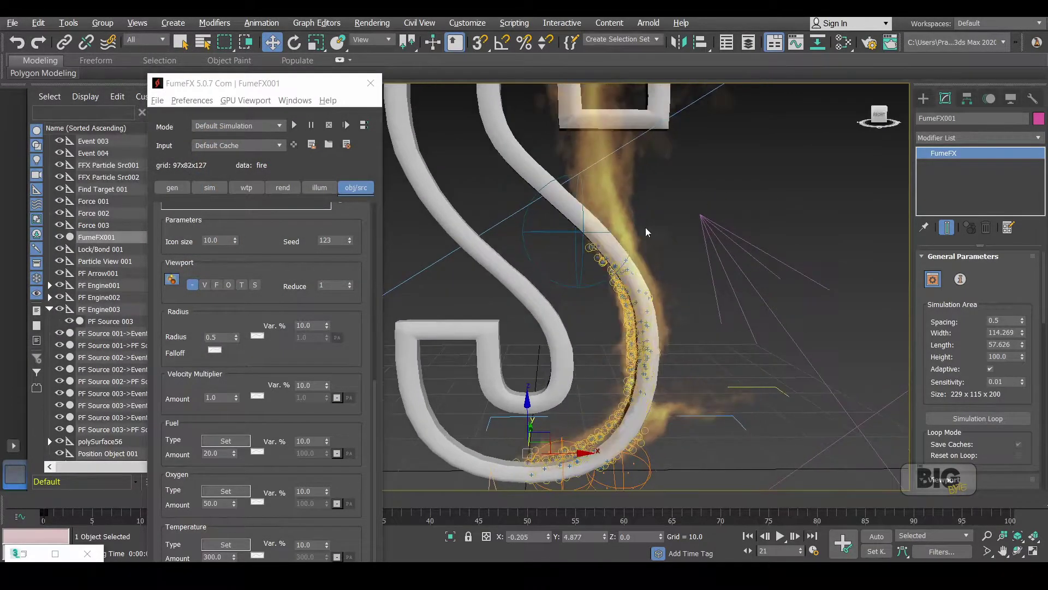
{"action": "left_click", "coordinate": [632, 232]}
{"action": "left_click_drag", "start_coordinate": [608, 232], "coordinate": [617, 232]}
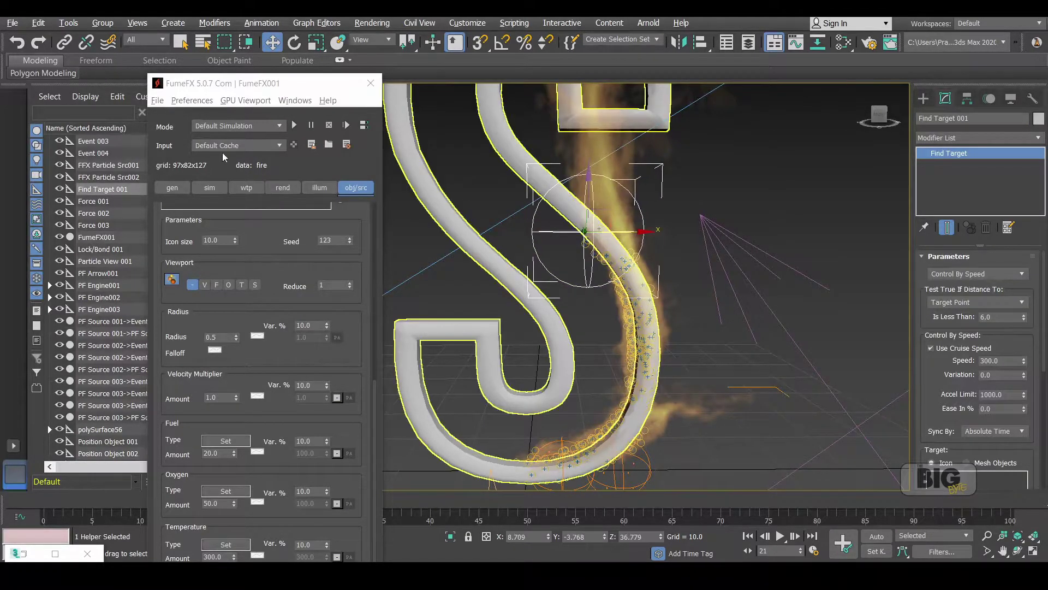
{"action": "left_click", "coordinate": [209, 187]}
{"action": "scroll", "coordinate": [373, 351], "scroll_direction": "down", "scroll_amount": 5}
{"action": "left_click_drag", "start_coordinate": [373, 351], "coordinate": [374, 478]}
{"action": "left_click_drag", "start_coordinate": [334, 298], "coordinate": [266, 295]}
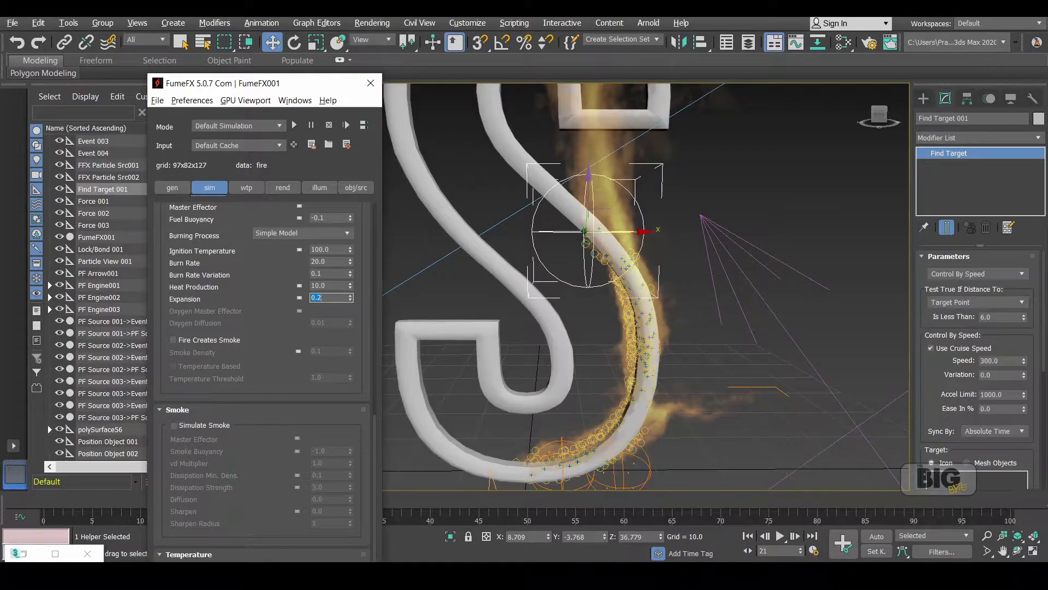
{"action": "left_click", "coordinate": [292, 125]}
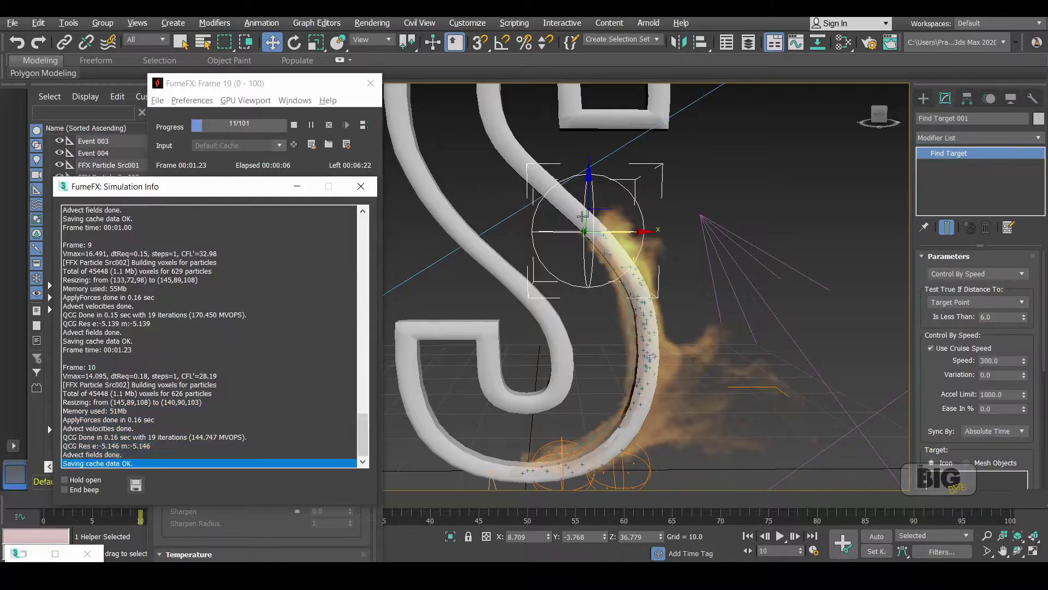
{"action": "left_click", "coordinate": [299, 126]}
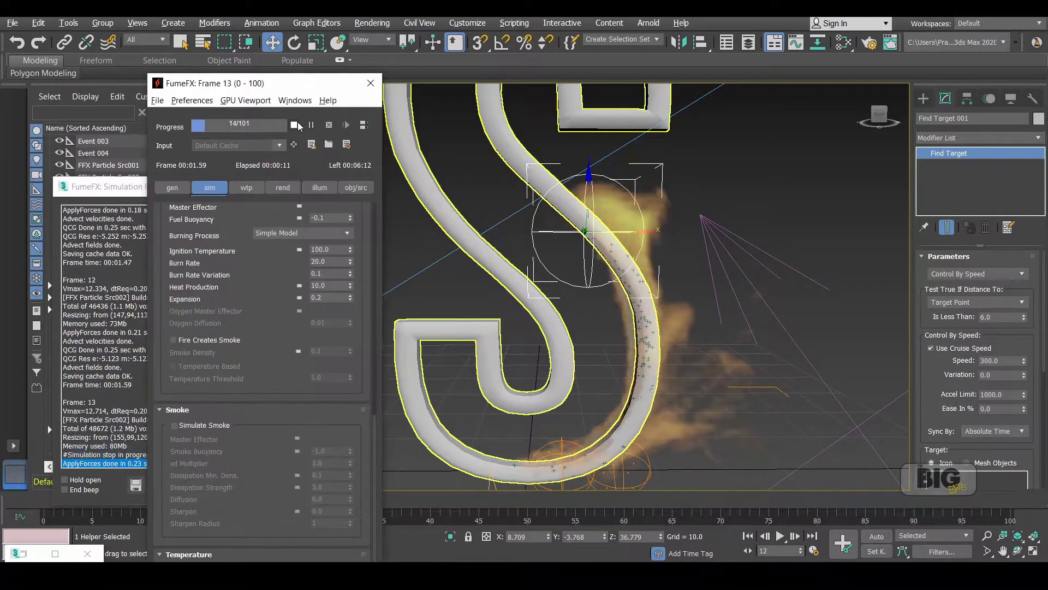
Step: Set the fuel Burn Rate to 40 and run another short test simulation
{"action": "left_click", "coordinate": [315, 24]}
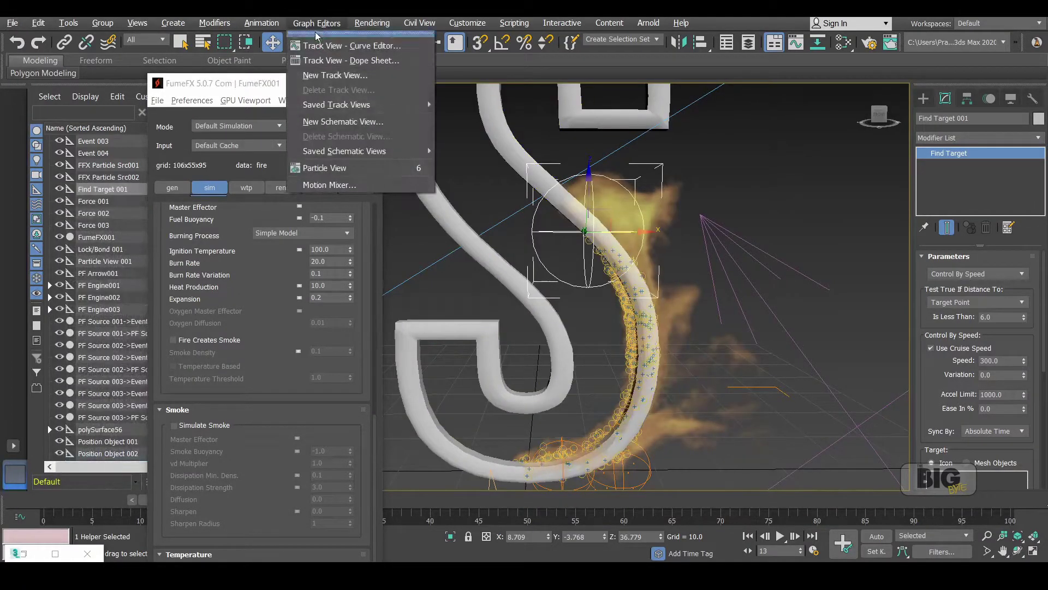
{"action": "left_click", "coordinate": [208, 92]}
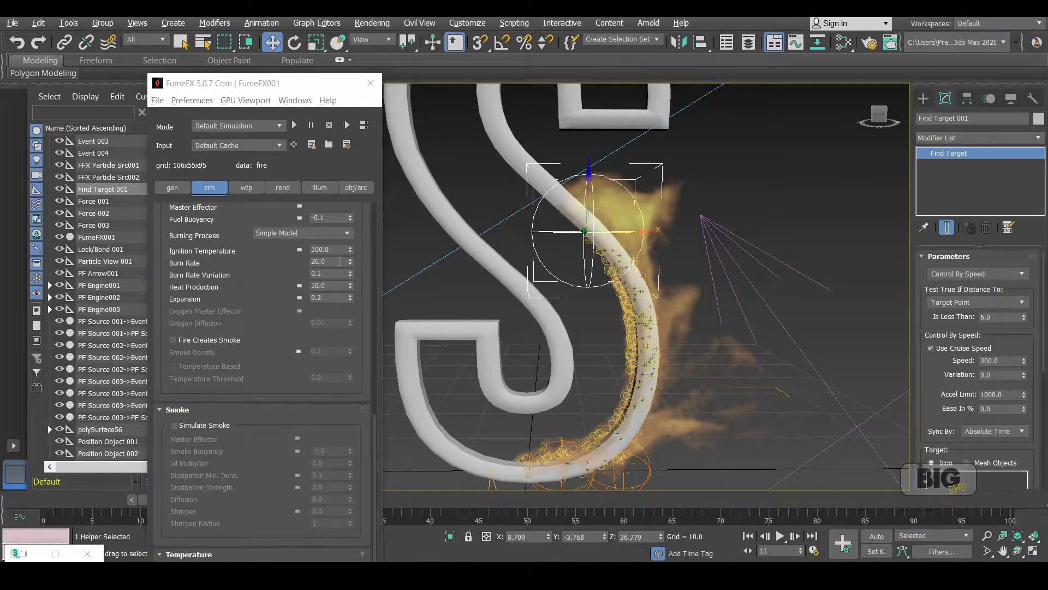
{"action": "double_click", "coordinate": [330, 262]}
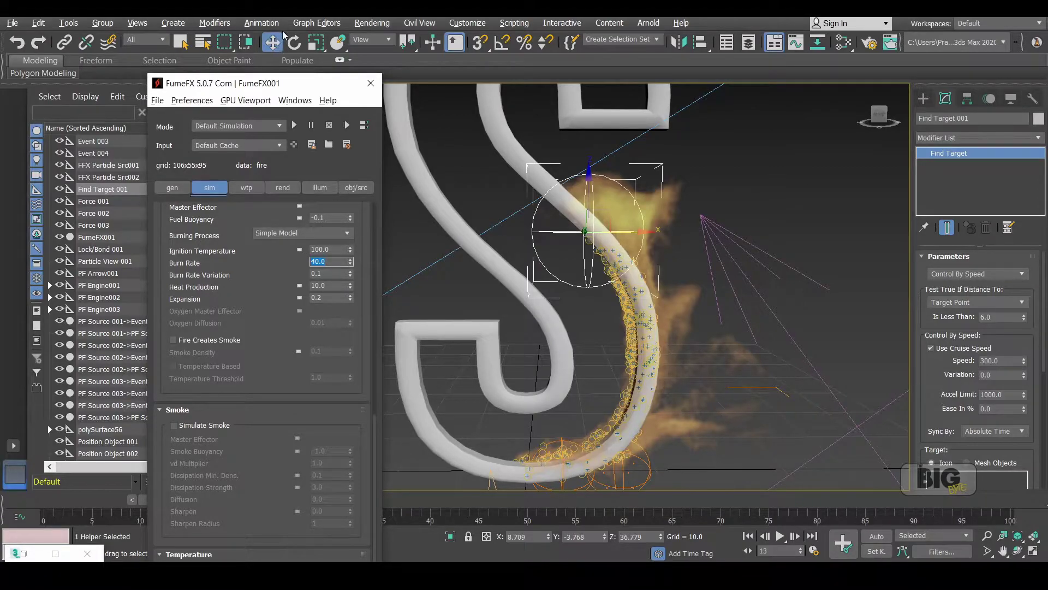
{"action": "left_click", "coordinate": [294, 126]}
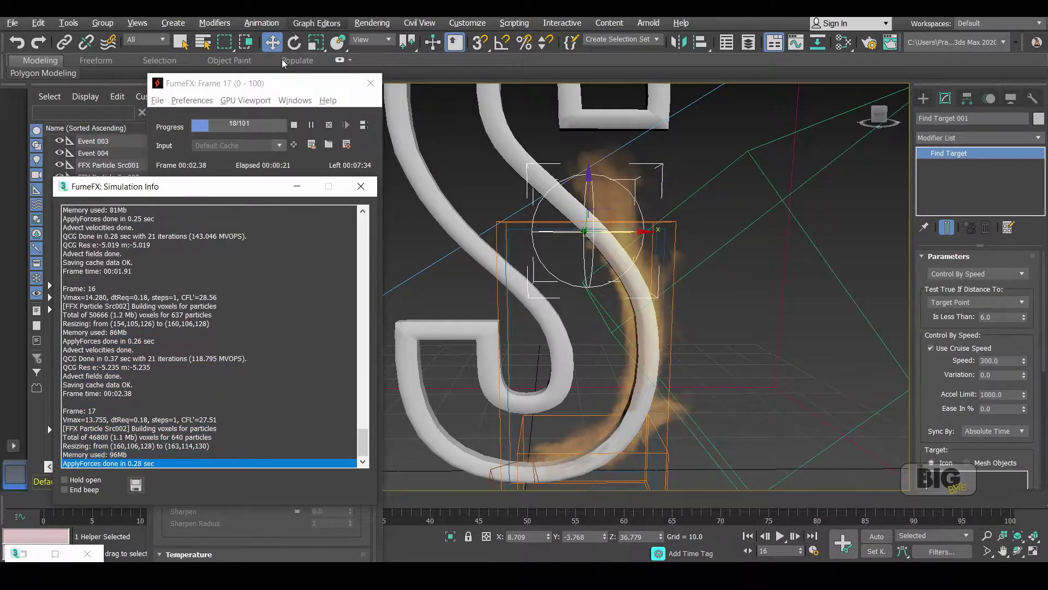
{"action": "left_click", "coordinate": [294, 125]}
Step: Set the simulation area Spacing to 0.4 and run a short test at the finer grid
{"action": "left_click", "coordinate": [172, 187]}
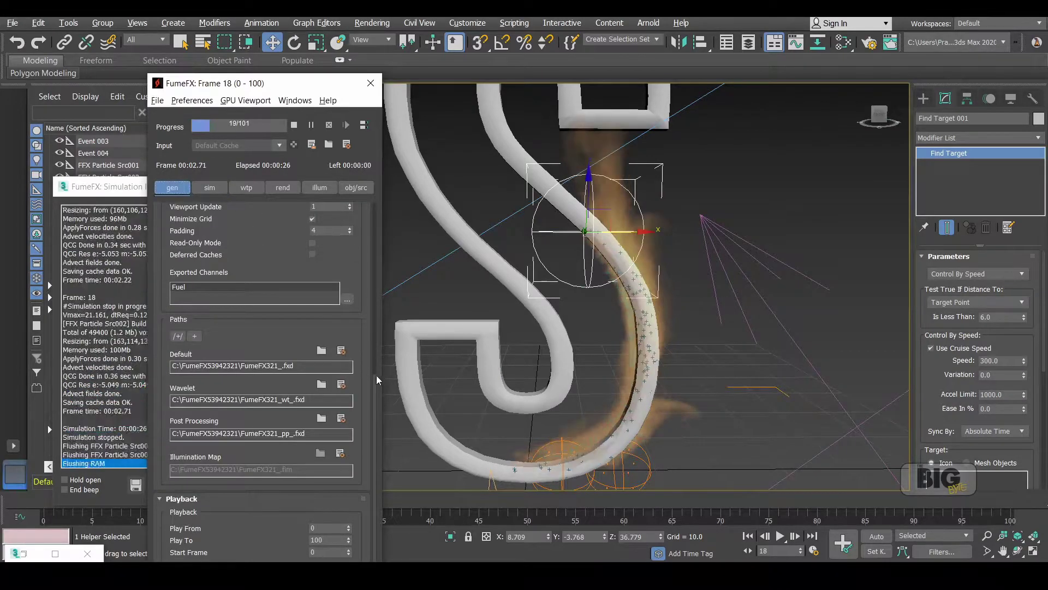
{"action": "left_click_drag", "start_coordinate": [375, 381], "coordinate": [368, 205]}
{"action": "left_click_drag", "start_coordinate": [328, 238], "coordinate": [254, 231]}
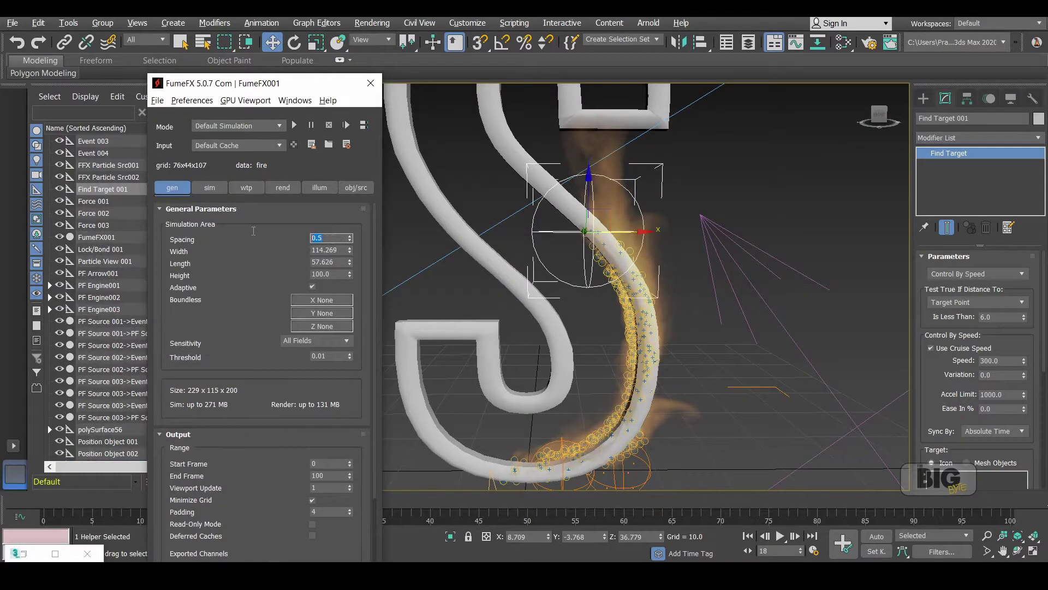
{"action": "type", "text": "0.13"}
{"action": "key", "text": "Return"}
{"action": "type", "text": "0.4"}
{"action": "key", "text": "Return"}
{"action": "left_click", "coordinate": [294, 126]}
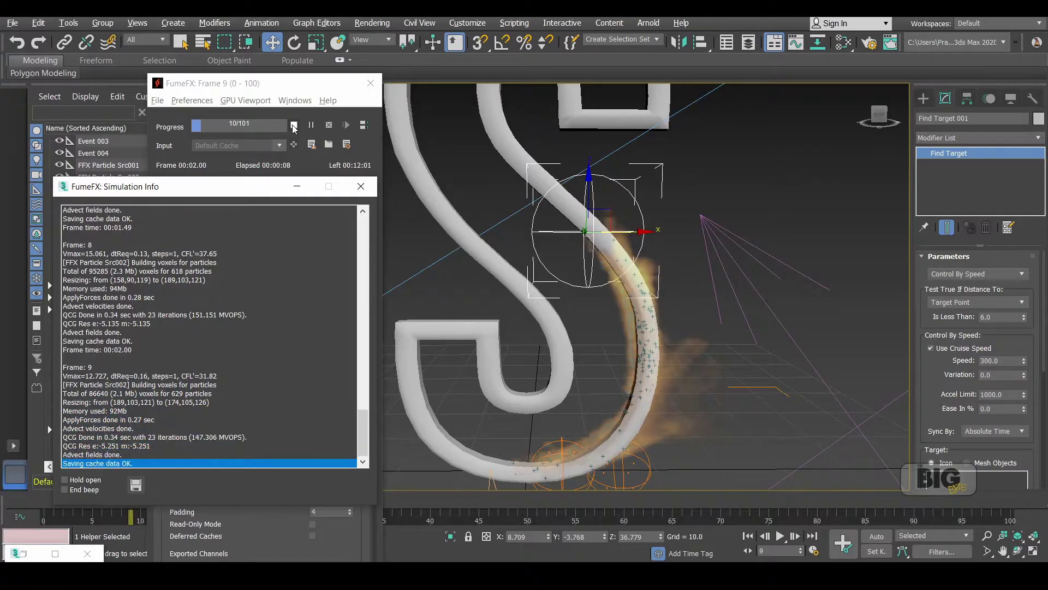
{"action": "left_click", "coordinate": [293, 125]}
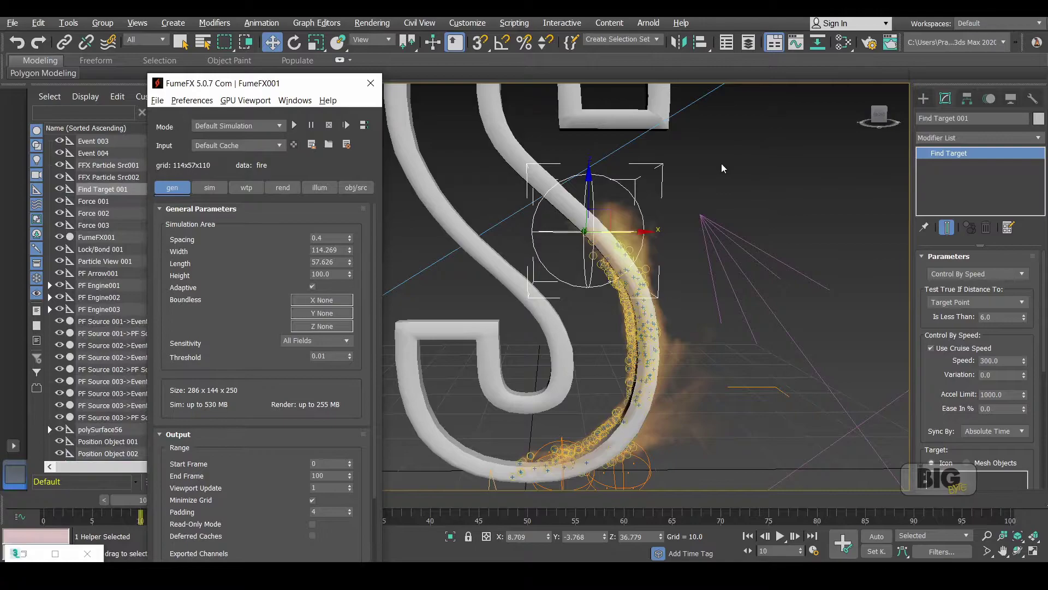
Step: Render frame 10 with the whole S in view and check the finer fire
{"action": "scroll", "coordinate": [709, 166], "scroll_direction": "down", "scroll_amount": 5}
{"action": "scroll", "coordinate": [710, 166], "scroll_direction": "up", "scroll_amount": 4}
{"action": "left_click", "coordinate": [890, 42]}
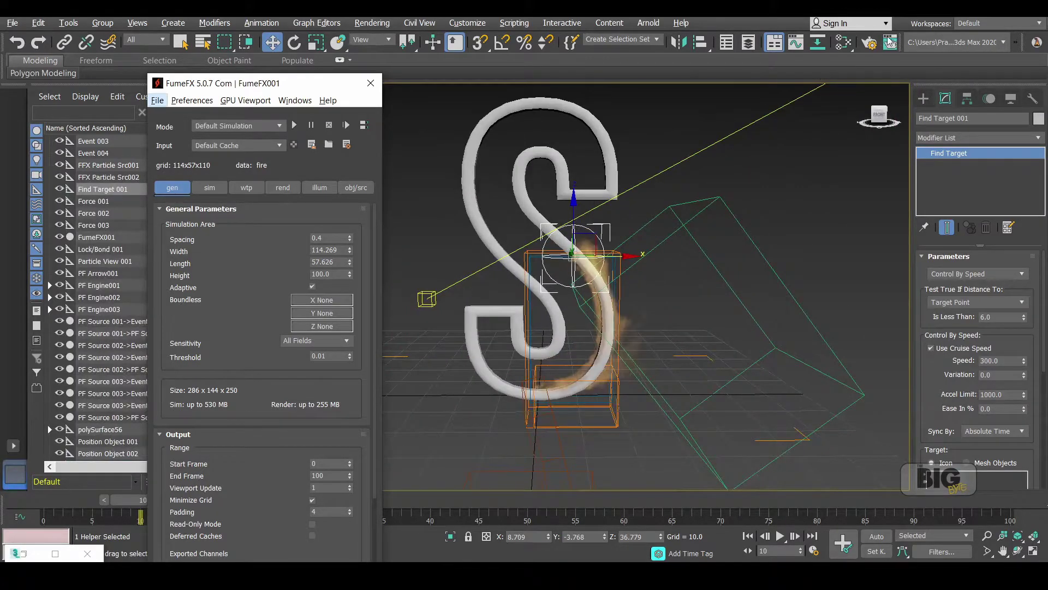
{"action": "left_click", "coordinate": [392, 30]}
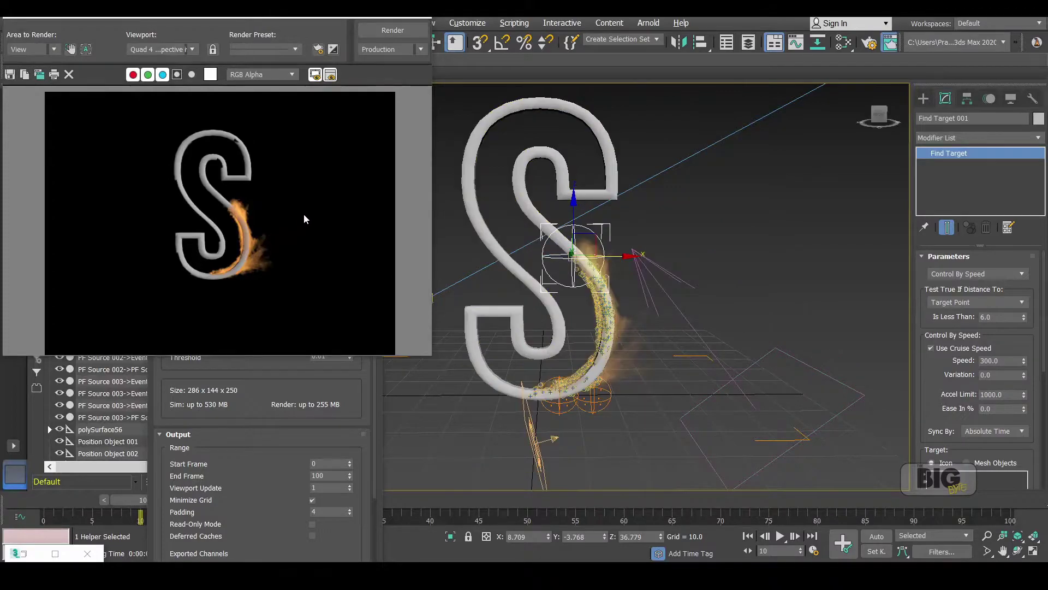
{"action": "left_click", "coordinate": [419, 13]}
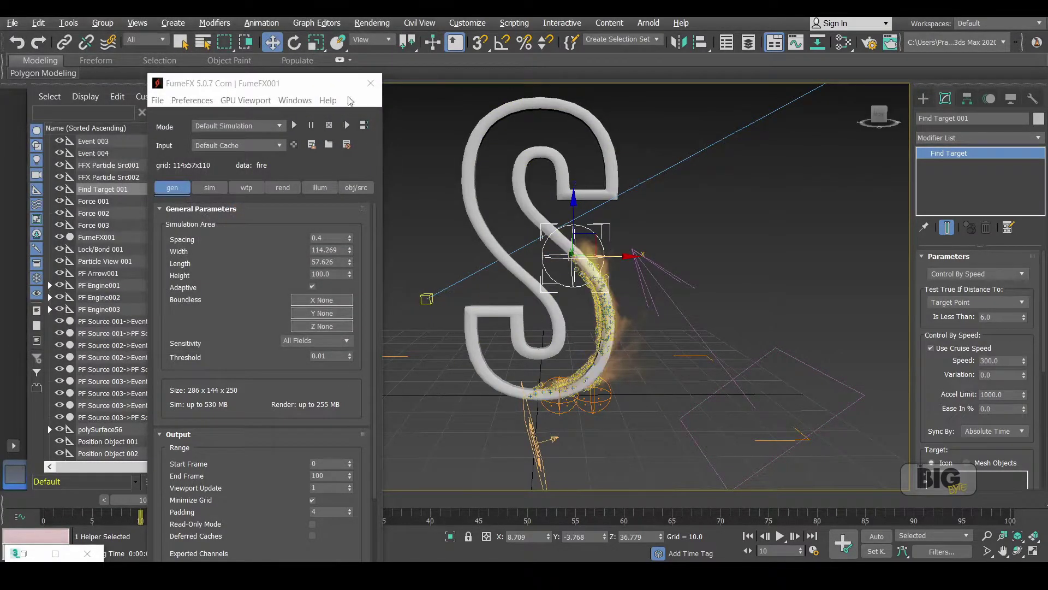
Step: Turn PF Source 001 and PF Source 002 back on in Particle View and close its window
{"action": "left_click", "coordinate": [317, 23]}
{"action": "left_click", "coordinate": [390, 168]}
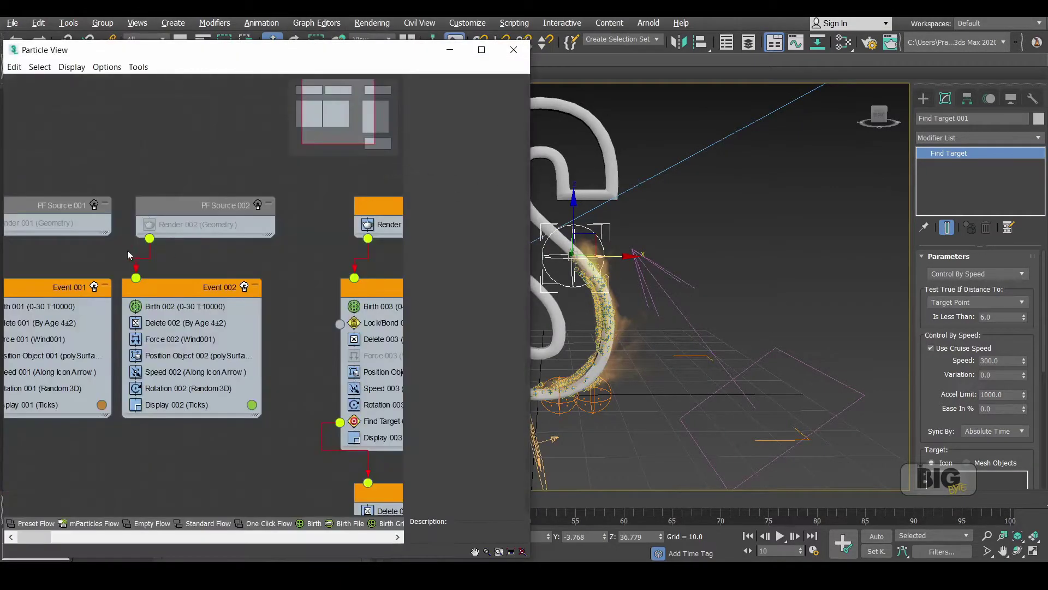
{"action": "left_click", "coordinate": [94, 206]}
{"action": "left_click", "coordinate": [257, 205]}
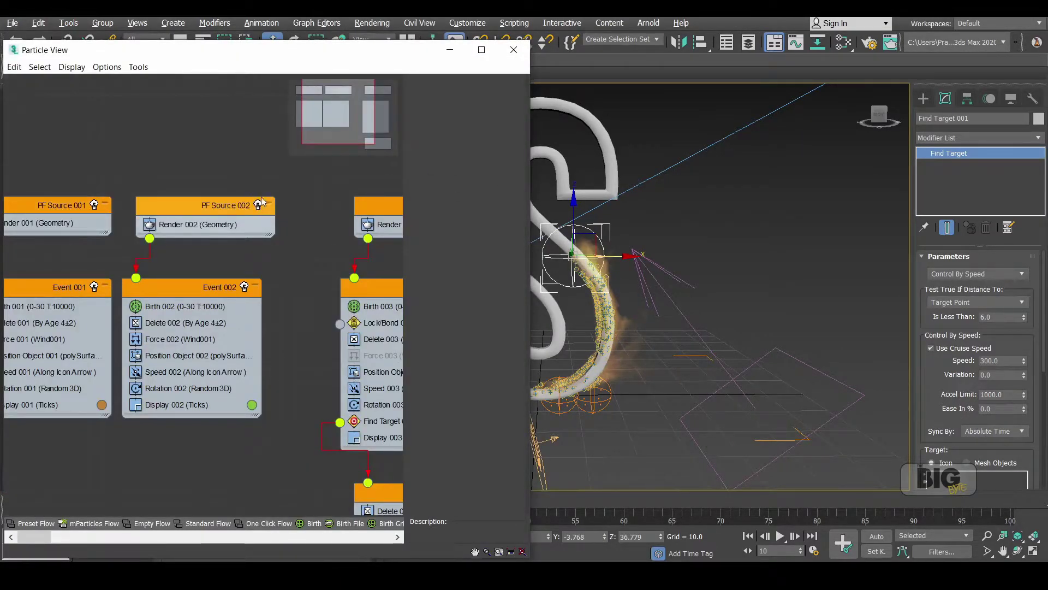
{"action": "left_click", "coordinate": [513, 49]}
Step: Run the FumeFX simulation with all three PF Sources active
{"action": "left_click", "coordinate": [294, 124]}
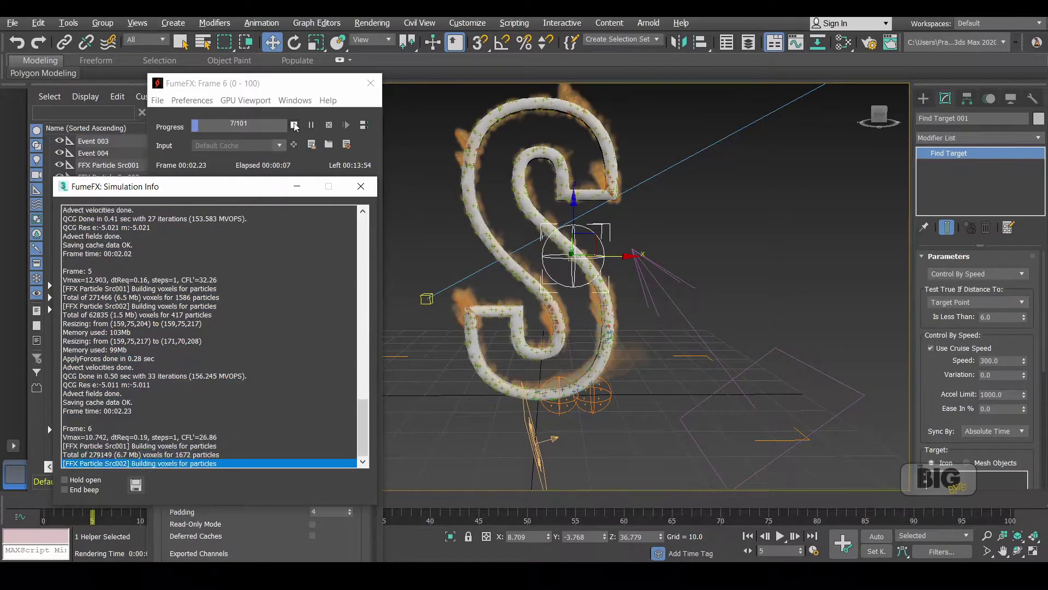
{"action": "left_click", "coordinate": [294, 125]}
{"action": "left_click", "coordinate": [295, 84]}
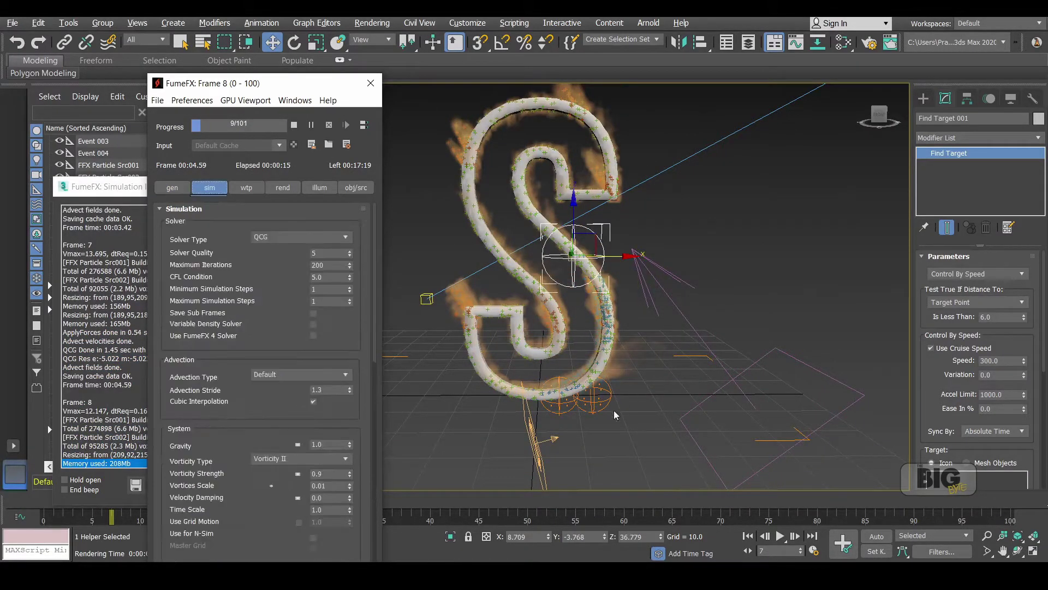
Step: Review the fuel simulation settings and both FFX particle sources' parameters during the simulation, and stop the run
{"action": "left_click_drag", "start_coordinate": [374, 332], "coordinate": [381, 493]}
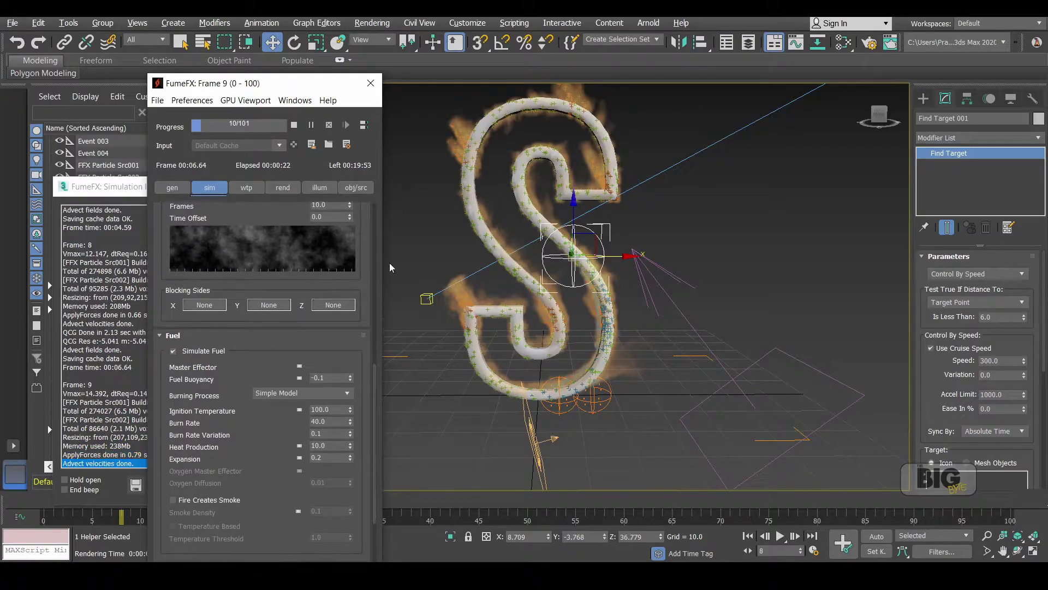
{"action": "left_click", "coordinate": [364, 189]}
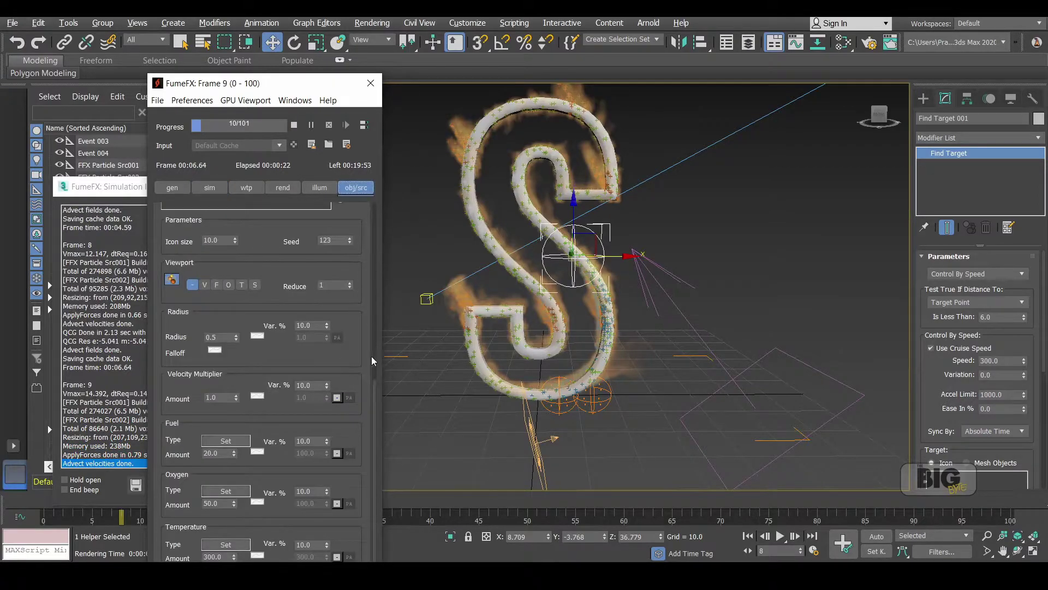
{"action": "scroll", "coordinate": [374, 382], "scroll_direction": "up", "scroll_amount": 3}
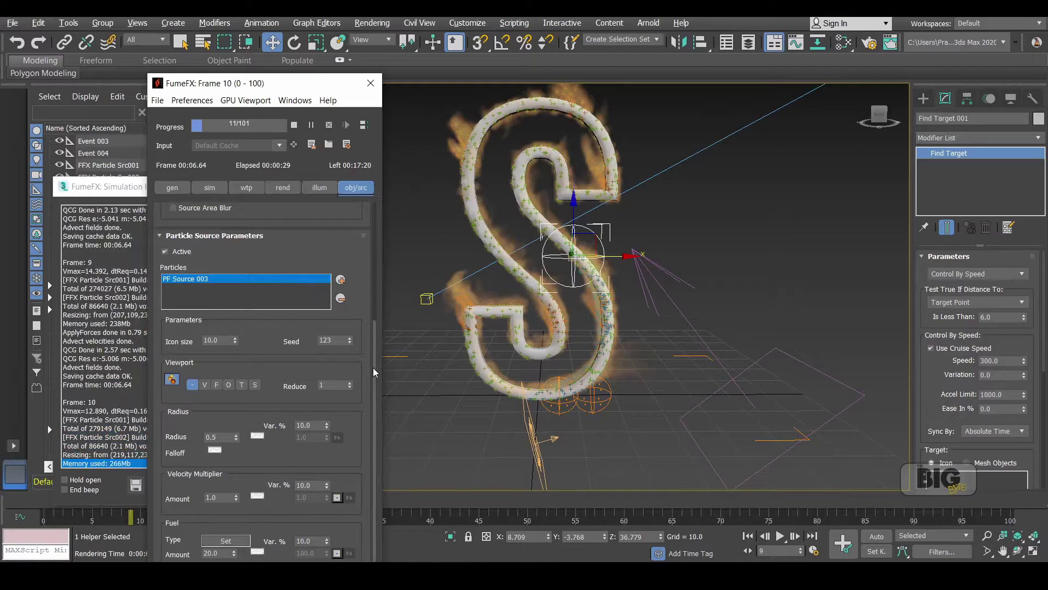
{"action": "scroll", "coordinate": [374, 380], "scroll_direction": "up", "scroll_amount": 5}
{"action": "left_click", "coordinate": [293, 235]}
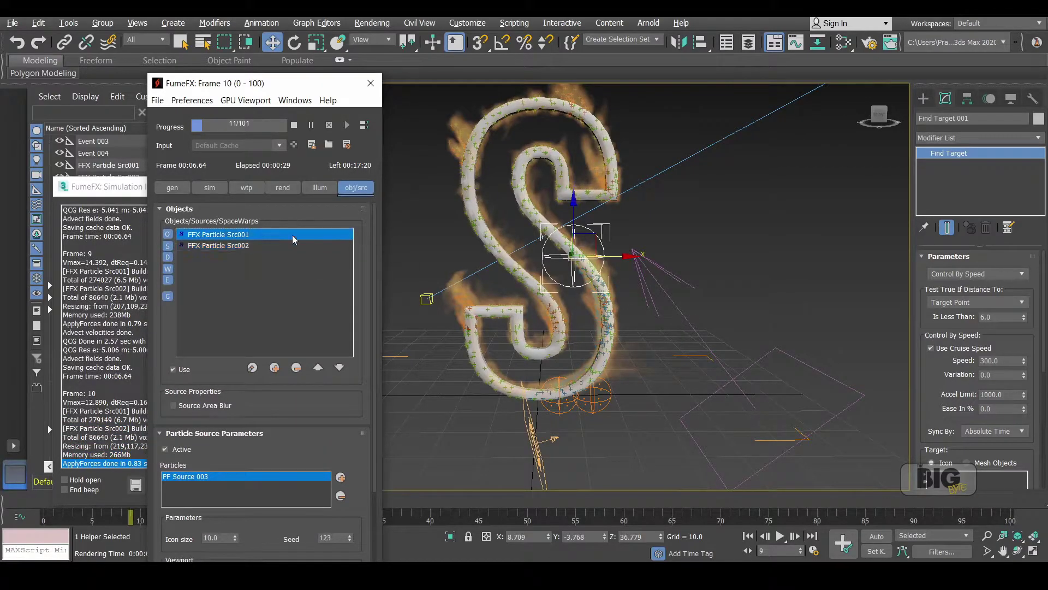
{"action": "left_click", "coordinate": [210, 188]}
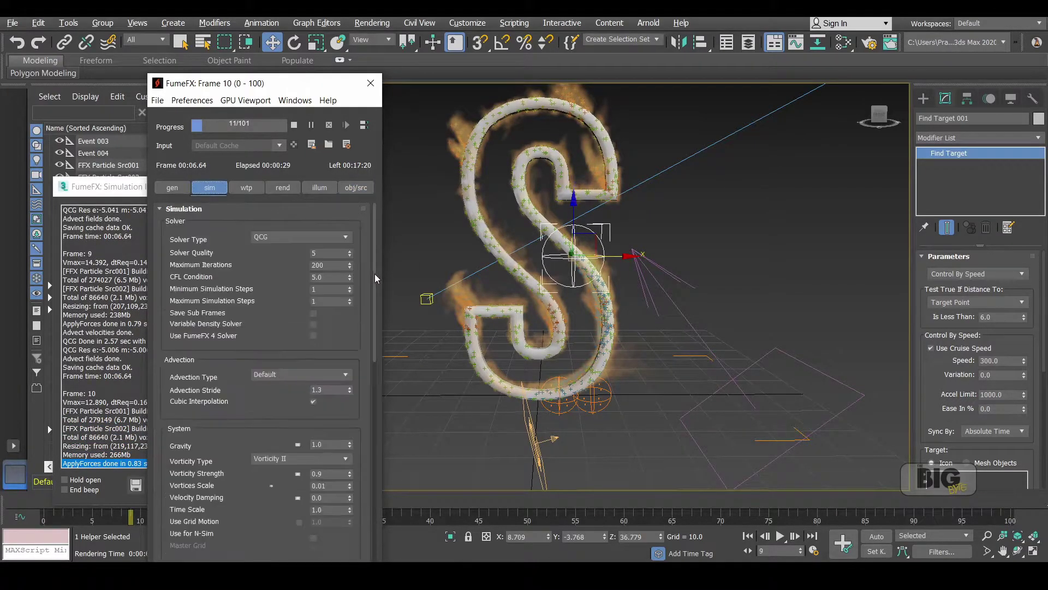
{"action": "scroll", "coordinate": [376, 351], "scroll_direction": "down", "scroll_amount": 3}
{"action": "left_click_drag", "start_coordinate": [375, 351], "coordinate": [374, 436]}
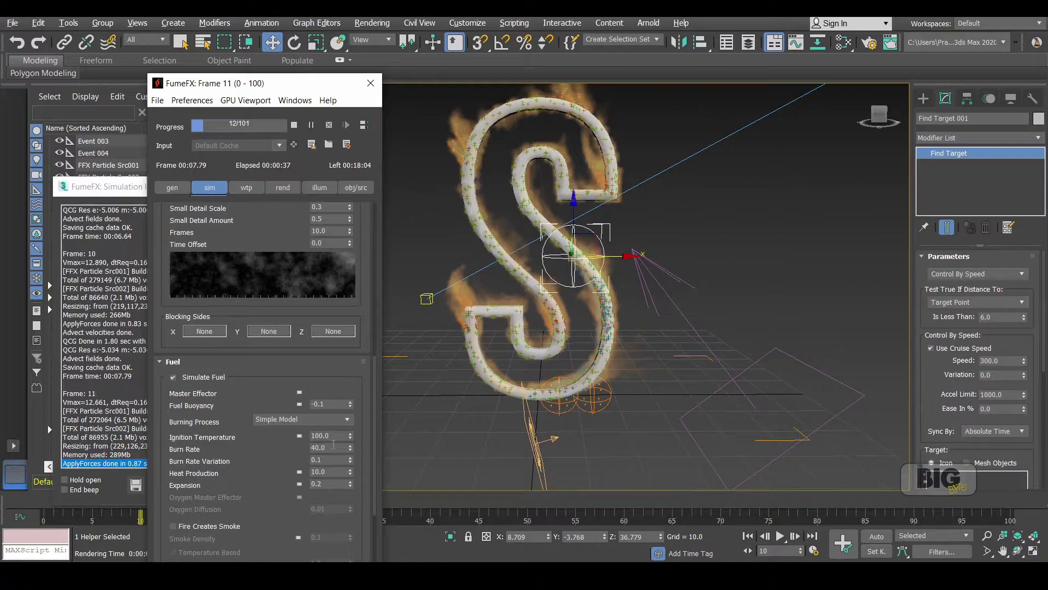
{"action": "left_click", "coordinate": [356, 187]}
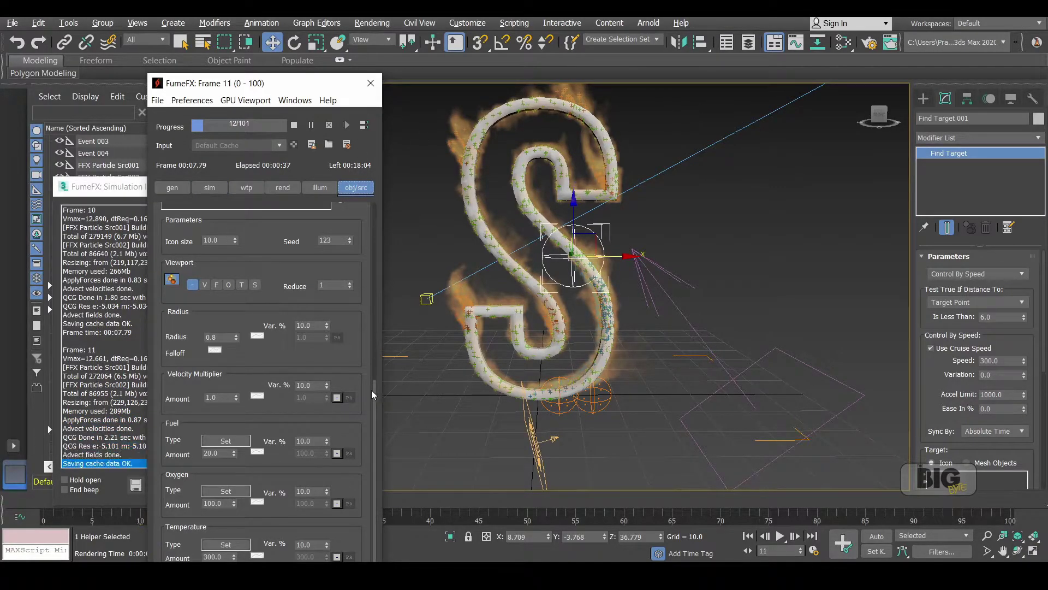
{"action": "scroll", "coordinate": [377, 319], "scroll_direction": "up", "scroll_amount": 1}
{"action": "scroll", "coordinate": [377, 319], "scroll_direction": "up", "scroll_amount": 10}
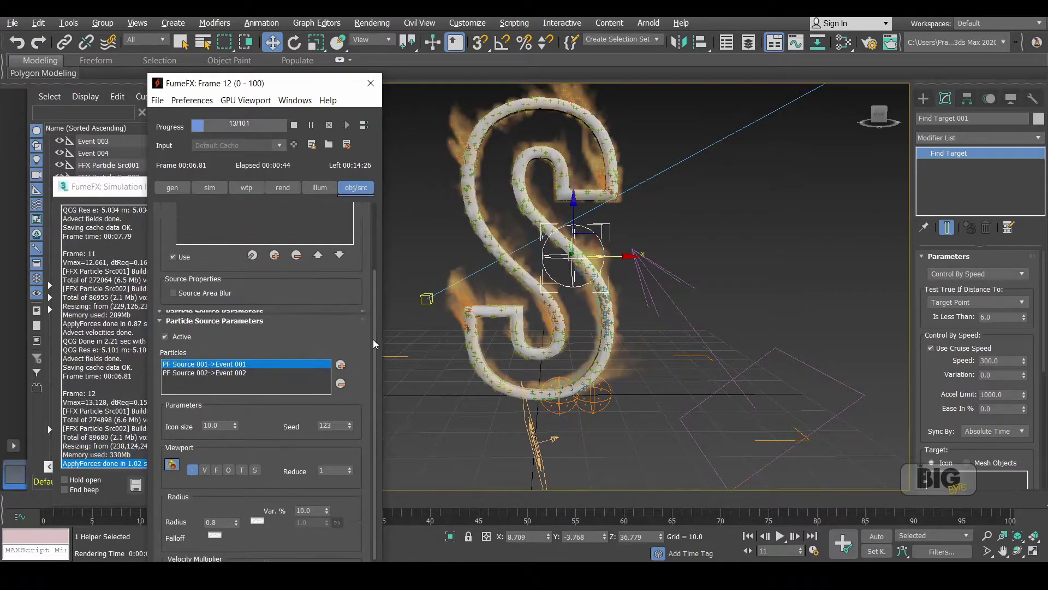
{"action": "left_click", "coordinate": [261, 249]}
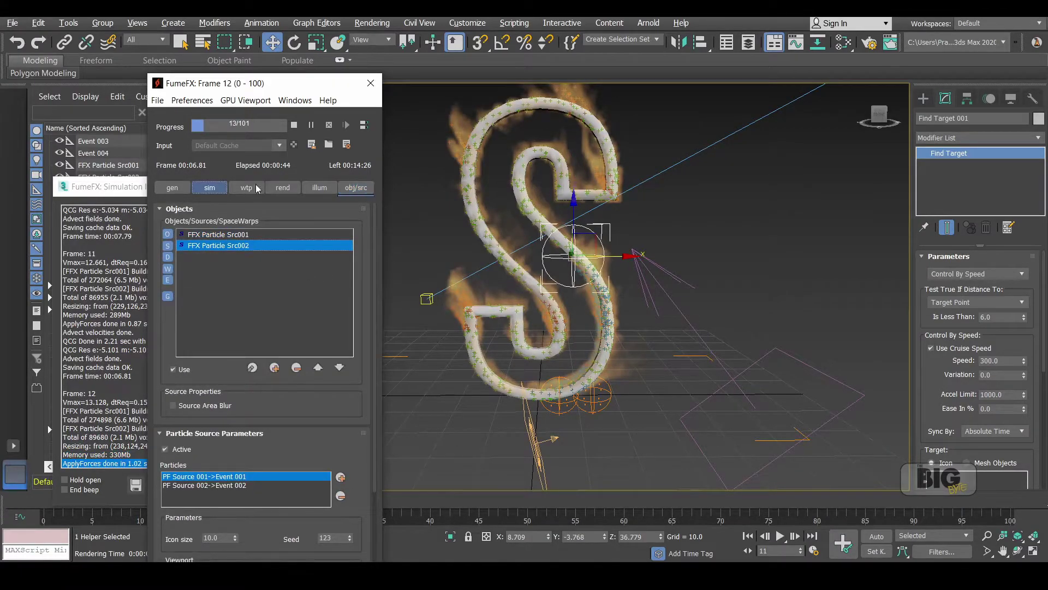
{"action": "left_click_drag", "start_coordinate": [375, 225], "coordinate": [383, 420]}
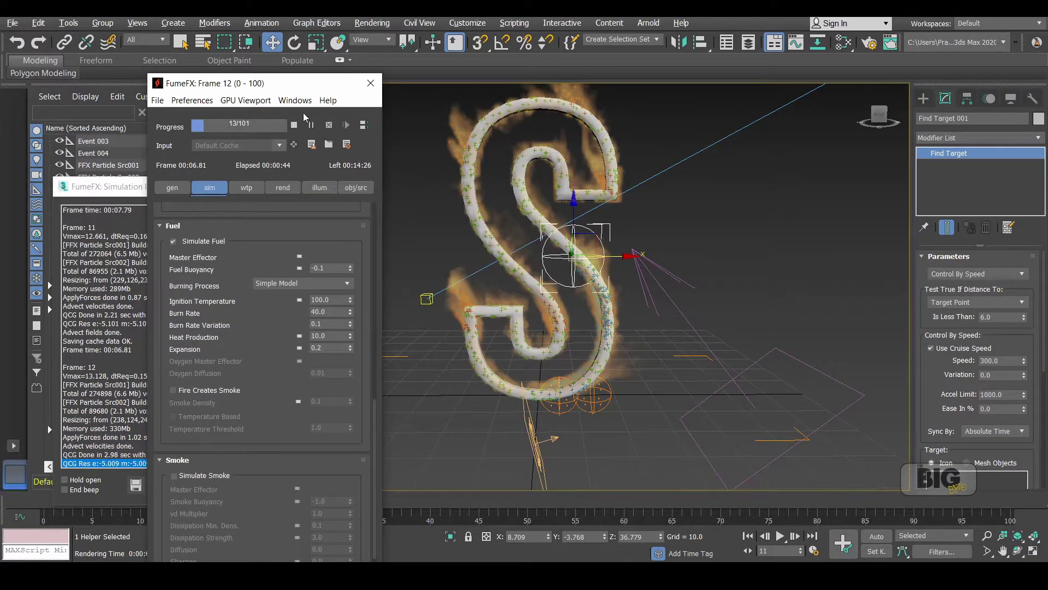
{"action": "left_click", "coordinate": [297, 126]}
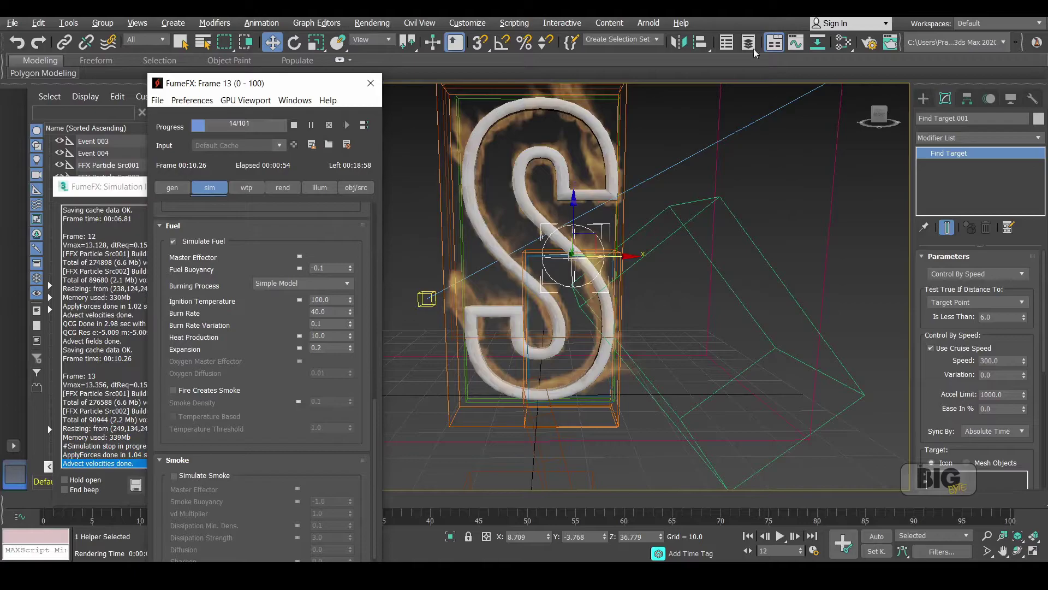
Step: Render frame 13 of the burning S, check the fire from all particle sources, and close the render window
{"action": "left_click", "coordinate": [891, 44]}
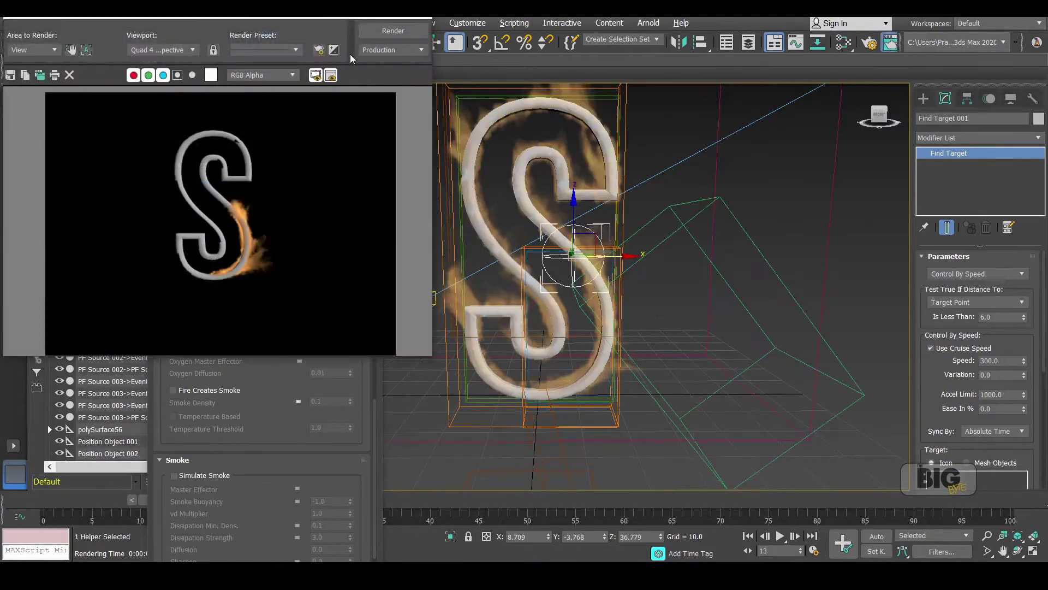
{"action": "left_click", "coordinate": [376, 33]}
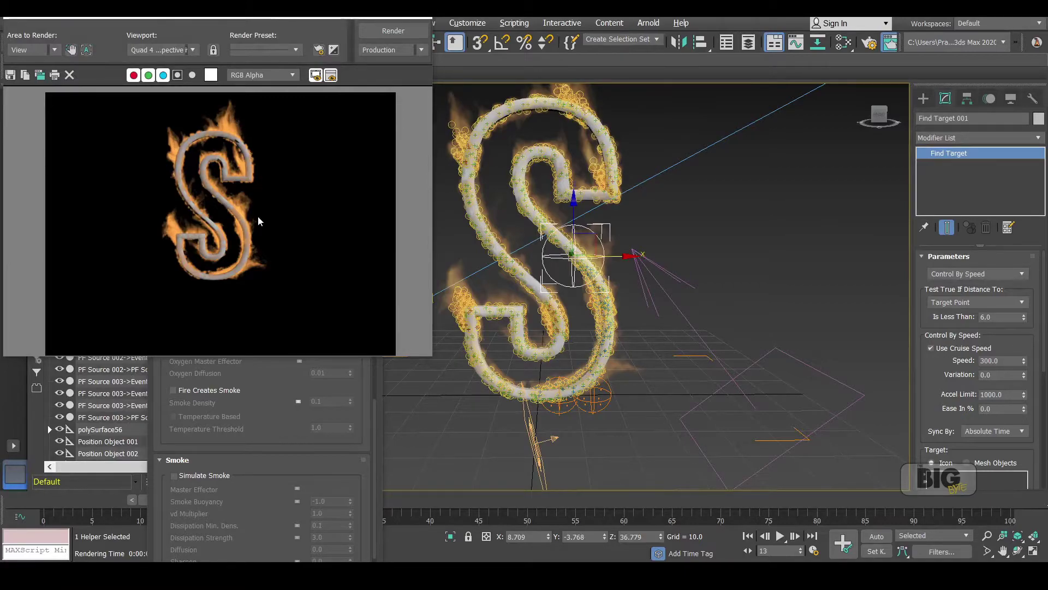
{"action": "scroll", "coordinate": [256, 205], "scroll_direction": "up", "scroll_amount": 2}
{"action": "scroll", "coordinate": [256, 204], "scroll_direction": "down", "scroll_amount": 2}
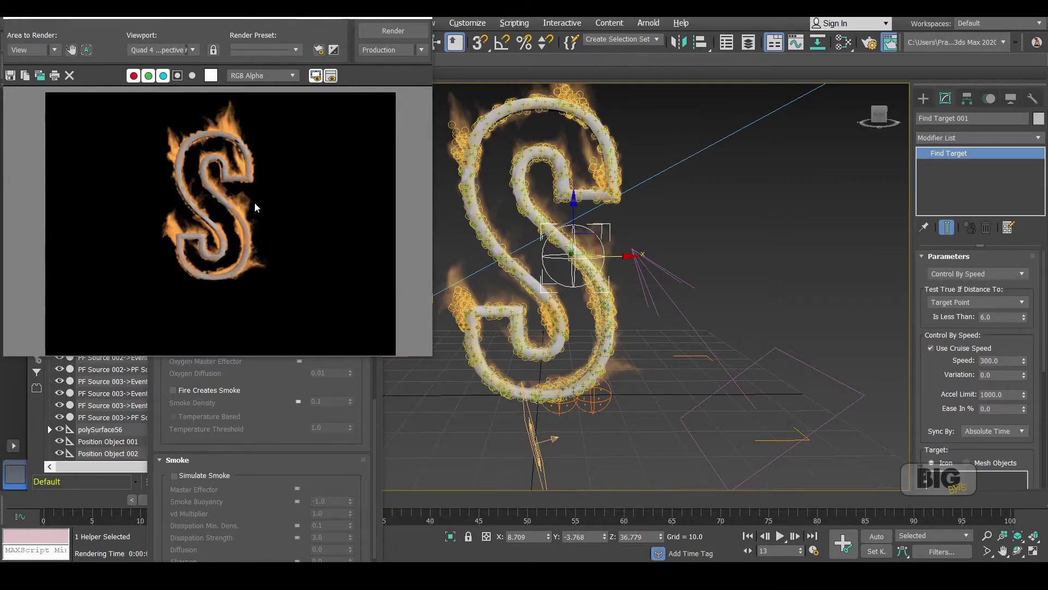
{"action": "left_click", "coordinate": [422, 12]}
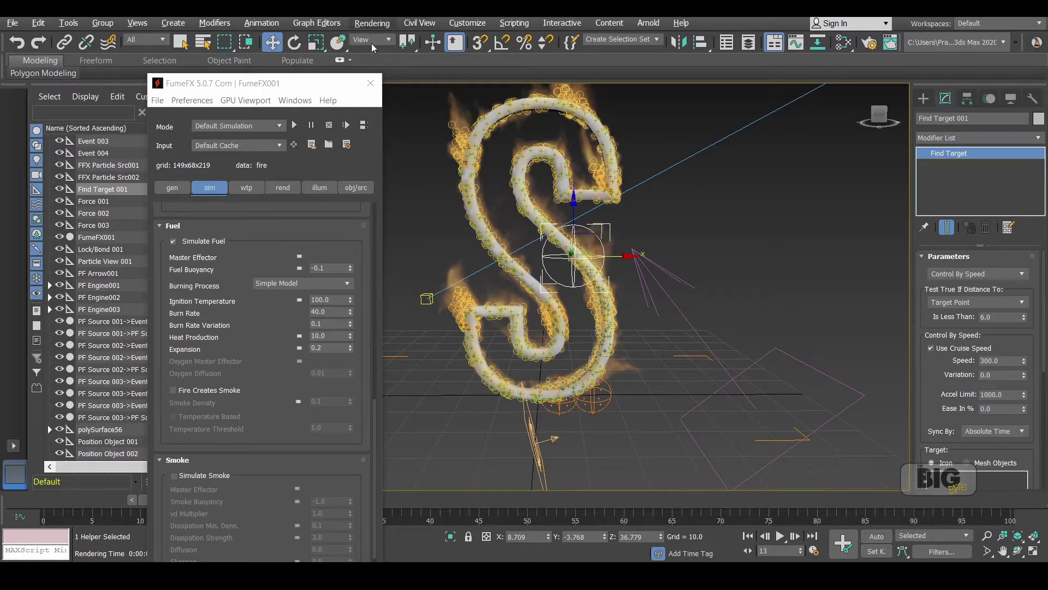
Step: Close the FumeFX window and inspect the whole burning S from several angles
{"action": "left_click", "coordinate": [371, 83]}
{"action": "middle_click_drag", "start_coordinate": [723, 160], "coordinate": [682, 205], "text": "alt"}
{"action": "scroll", "coordinate": [682, 205], "scroll_direction": "down", "scroll_amount": 8}
{"action": "scroll", "coordinate": [682, 205], "scroll_direction": "up", "scroll_amount": 2}
{"action": "scroll", "coordinate": [611, 215], "scroll_direction": "up", "scroll_amount": 4}
{"action": "middle_click_drag", "start_coordinate": [611, 215], "coordinate": [568, 235], "text": "alt"}
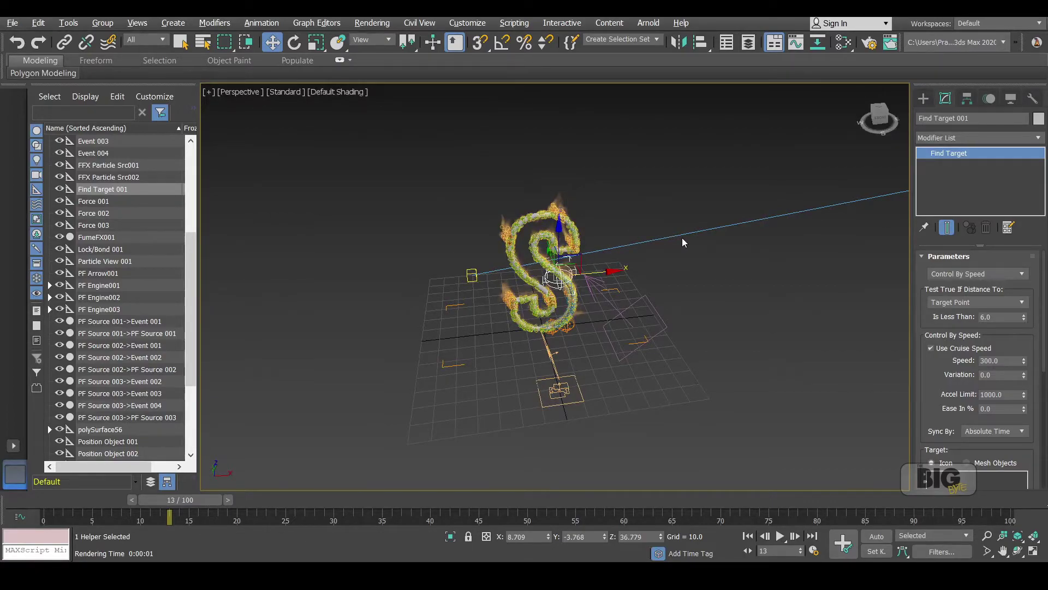
{"action": "middle_click_drag", "start_coordinate": [680, 237], "coordinate": [676, 208], "text": "alt"}
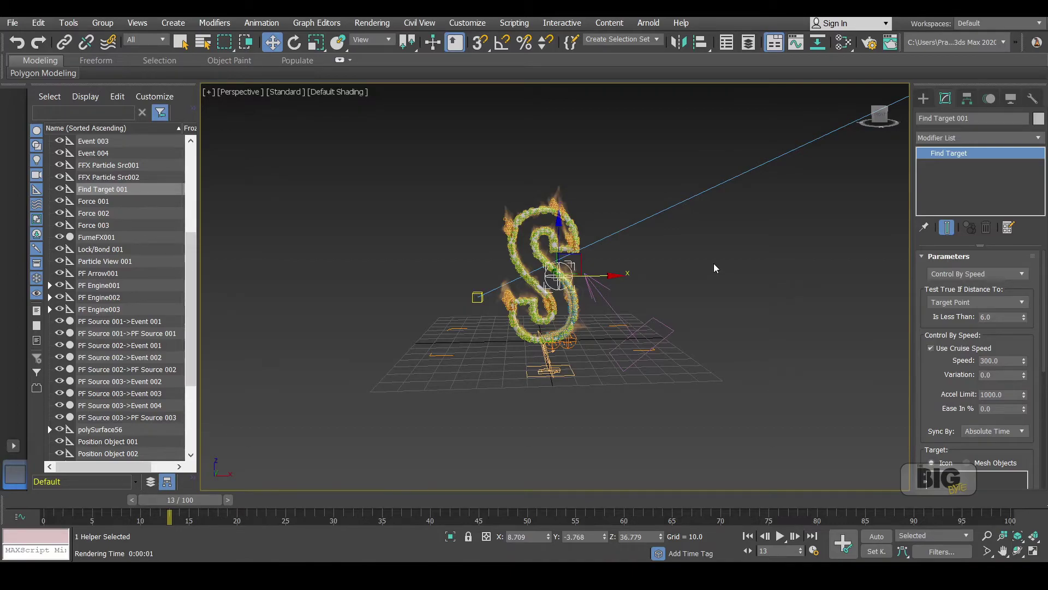
Step: Open Particle View and turn off Lock On Emitter for Position Object 002 in Event 002
{"action": "left_click", "coordinate": [330, 25]}
{"action": "left_click", "coordinate": [362, 167]}
{"action": "middle_click_drag", "start_coordinate": [348, 234], "coordinate": [1, 209]}
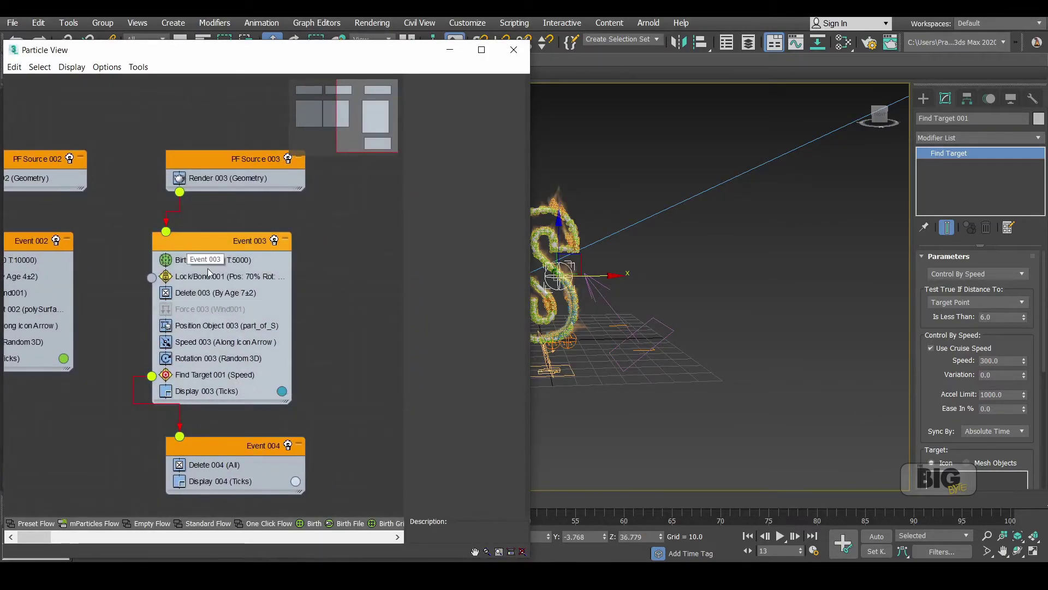
{"action": "middle_click_drag", "start_coordinate": [118, 206], "coordinate": [251, 187]}
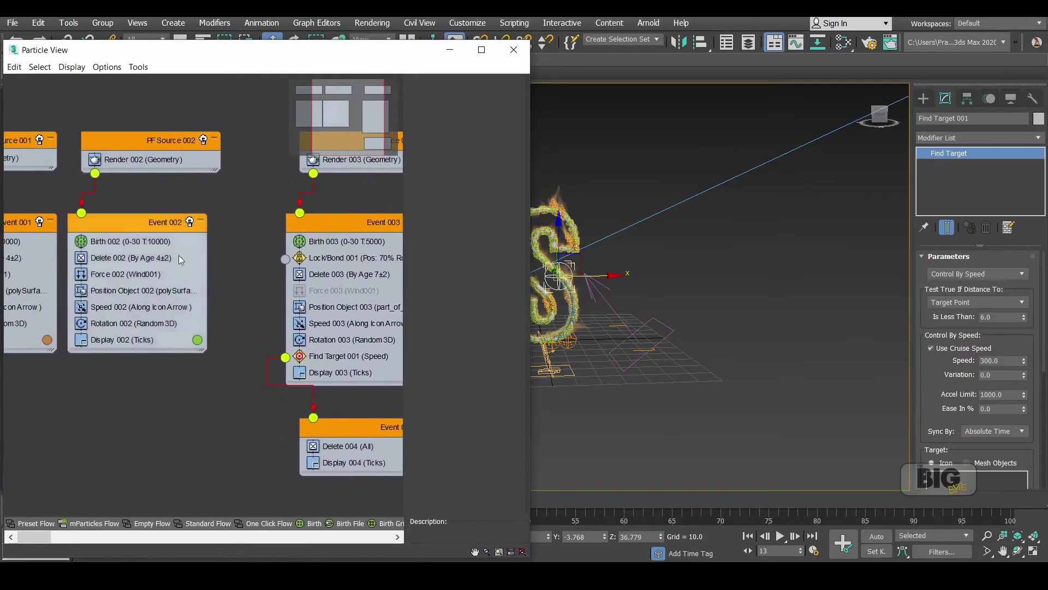
{"action": "left_click", "coordinate": [173, 287]}
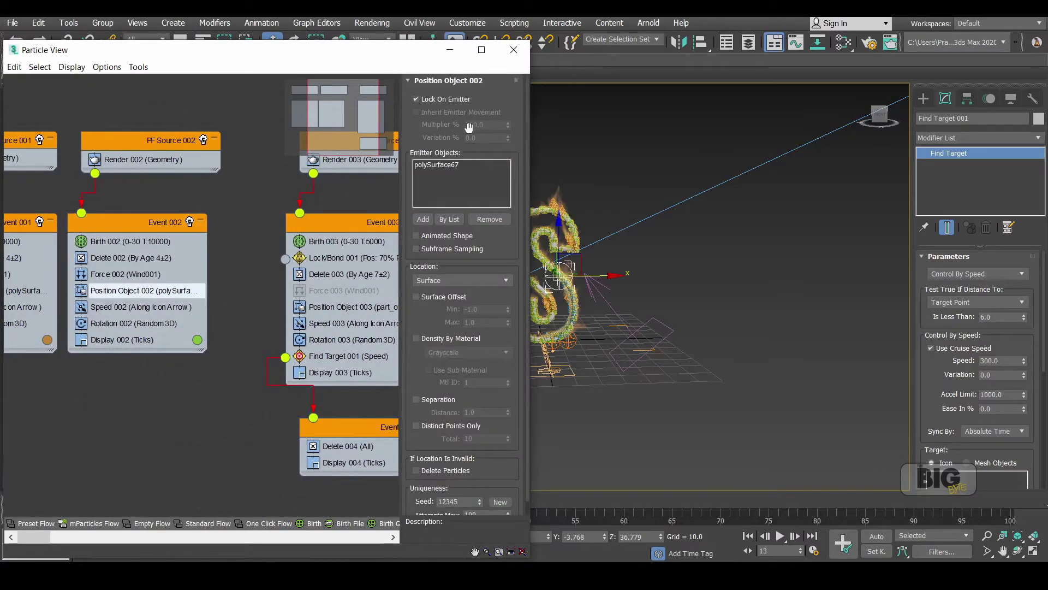
{"action": "left_click", "coordinate": [416, 99]}
Step: Copy the Lock/Bond operator from Event 003 into Event 002 above Force 002, and check the particles at frame 25
{"action": "mouse_move", "coordinate": [328, 257]}
{"action": "left_mouse_down"}
{"action": "mouse_move", "coordinate": [257, 271]}
{"action": "mouse_move", "coordinate": [134, 267]}
{"action": "left_mouse_up"}
{"action": "left_click", "coordinate": [211, 352]}
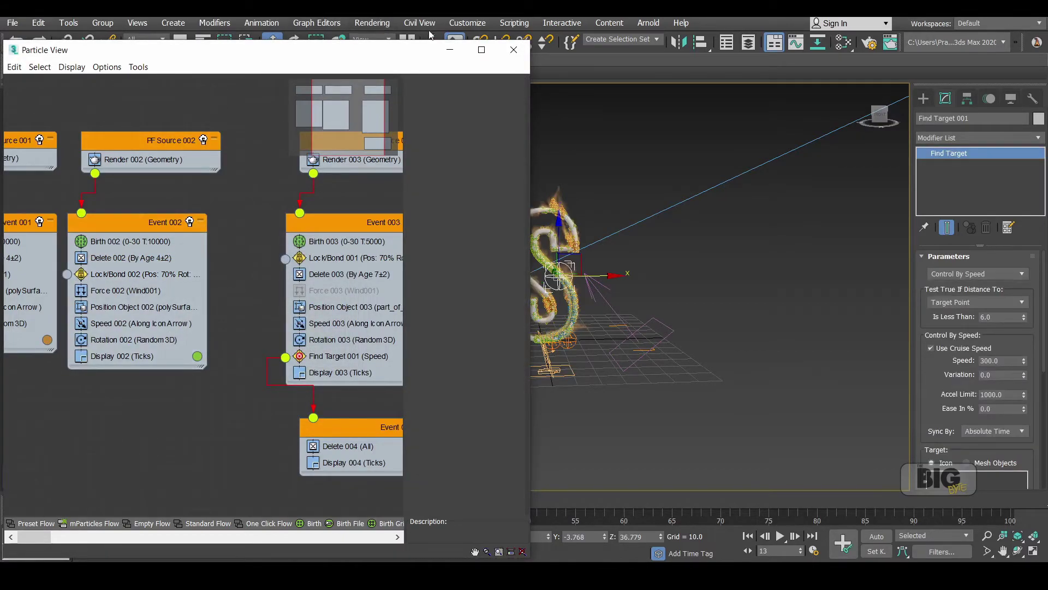
{"action": "left_click", "coordinate": [450, 49]}
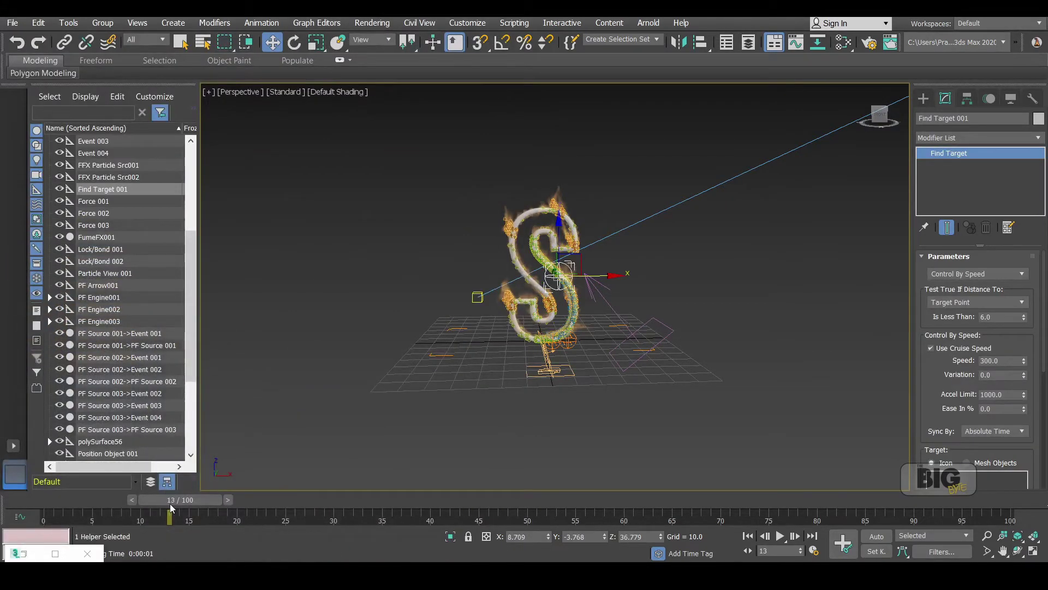
{"action": "left_click_drag", "start_coordinate": [212, 500], "coordinate": [319, 494]}
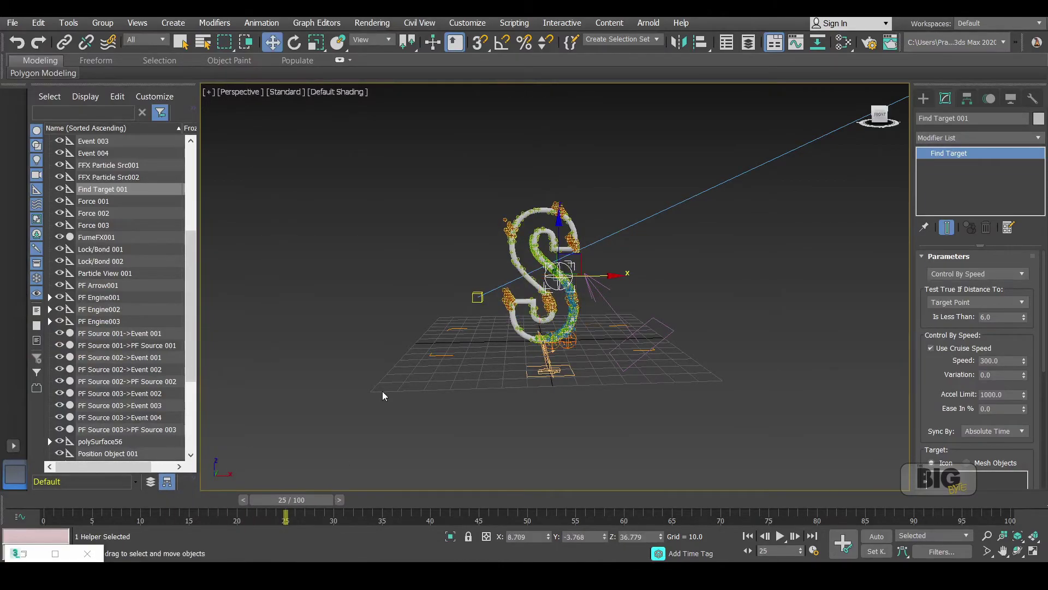
Step: Adjust the position Force % of Lock/Bond 002 in Event 002 and minimize Particle View
{"action": "key", "text": "6"}
{"action": "left_click", "coordinate": [129, 275]}
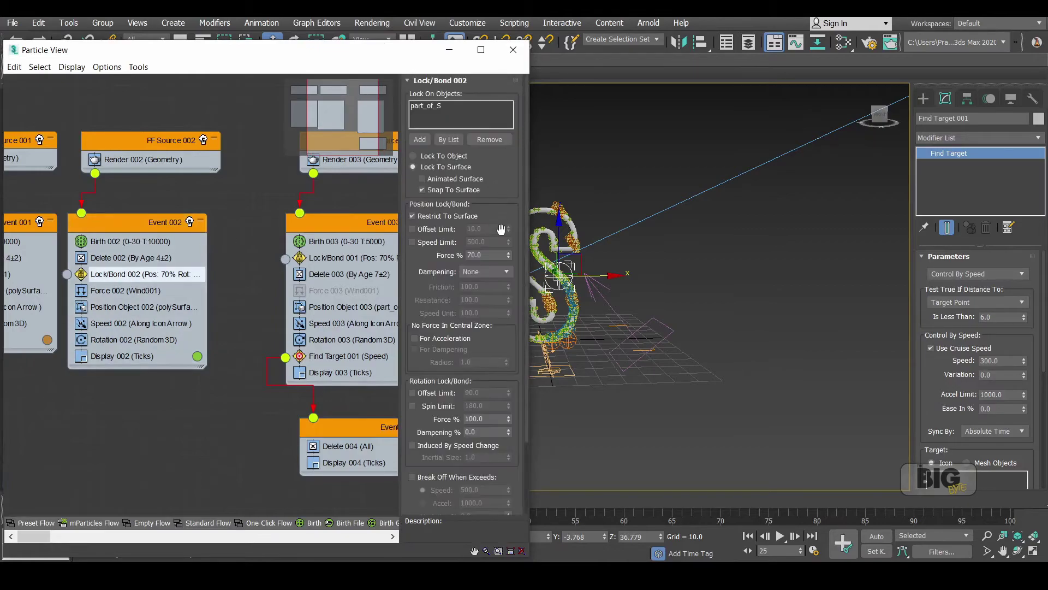
{"action": "double_click", "coordinate": [489, 255]}
{"action": "left_click", "coordinate": [460, 48]}
Step: Scrub the timeline forward and back to frame 9 to examine how the particles follow the S
{"action": "left_click_drag", "start_coordinate": [189, 499], "coordinate": [422, 469]}
{"action": "left_click_drag", "start_coordinate": [345, 482], "coordinate": [138, 468]}
{"action": "key", "text": "w"}
{"action": "middle_click_drag", "start_coordinate": [670, 336], "coordinate": [605, 332], "text": "alt"}
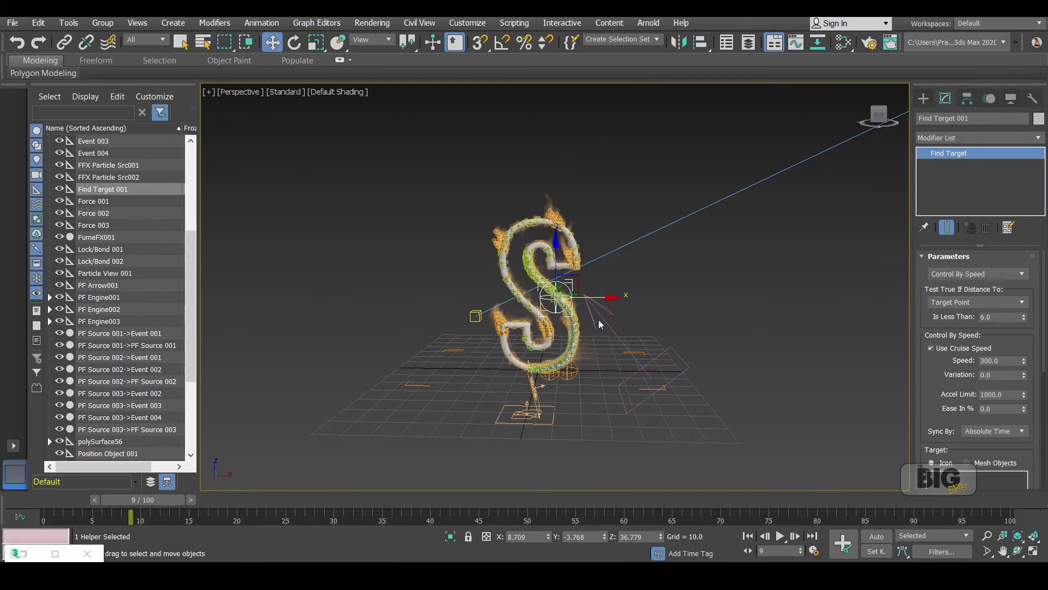